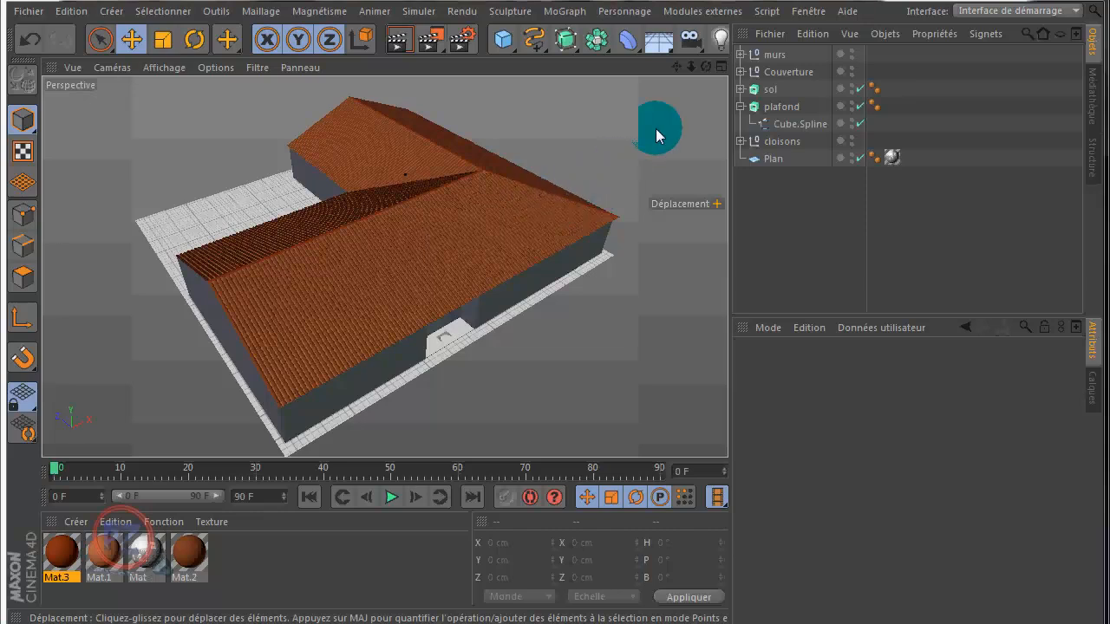
Render a preview of the roofed house in the perspective view and inspect the model from different angles.
{"action": "left_click", "coordinate": [398, 44]}
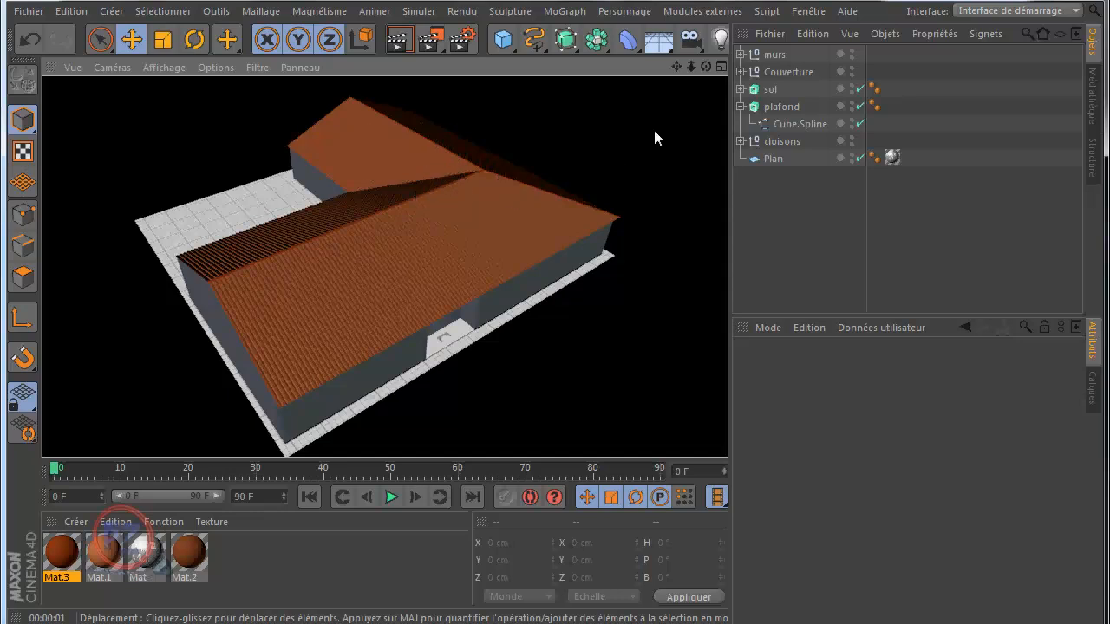
{"action": "left_click", "coordinate": [775, 53]}
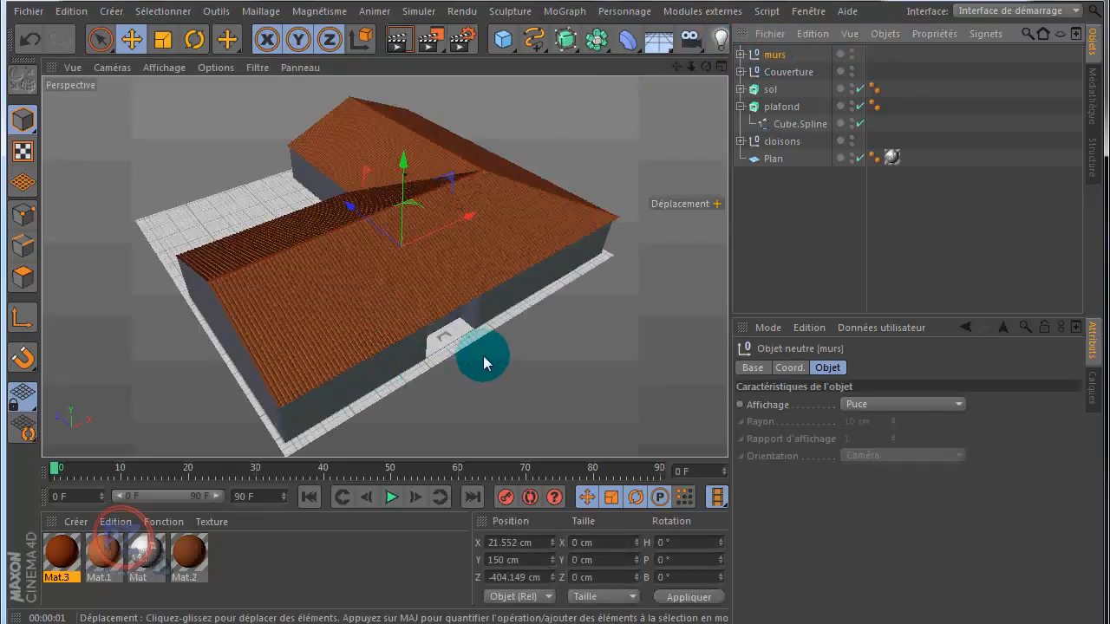
{"action": "left_click_drag", "start_coordinate": [555, 294], "coordinate": [431, 325], "text": "alt"}
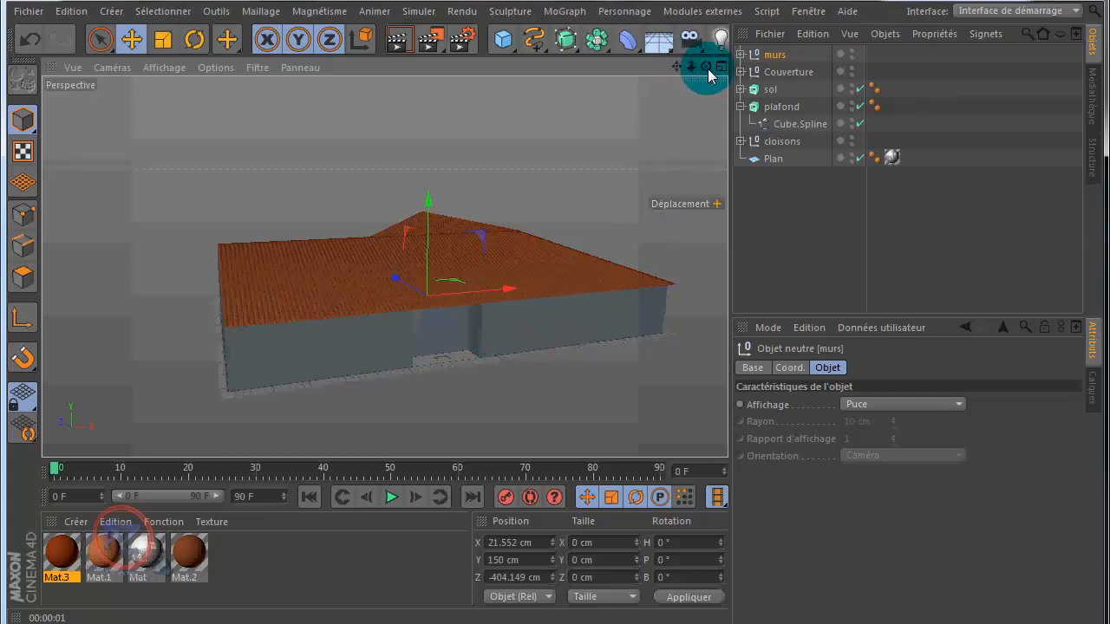
{"action": "mouse_move", "coordinate": [709, 77]}
{"action": "left_mouse_down"}
{"action": "mouse_move", "coordinate": [557, 303]}
{"action": "mouse_move", "coordinate": [537, 277]}
{"action": "left_mouse_up"}
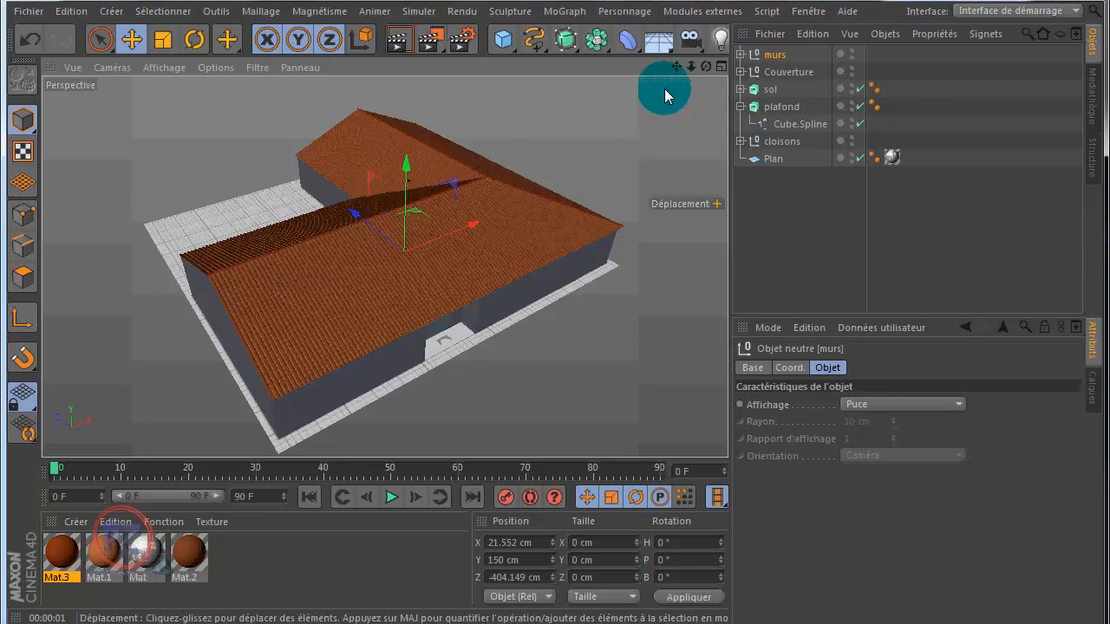
Hide the Couverture, sol, plafond, murs and cloisons objects, leaving only the floor plan displayed.
{"action": "left_click", "coordinate": [853, 70]}
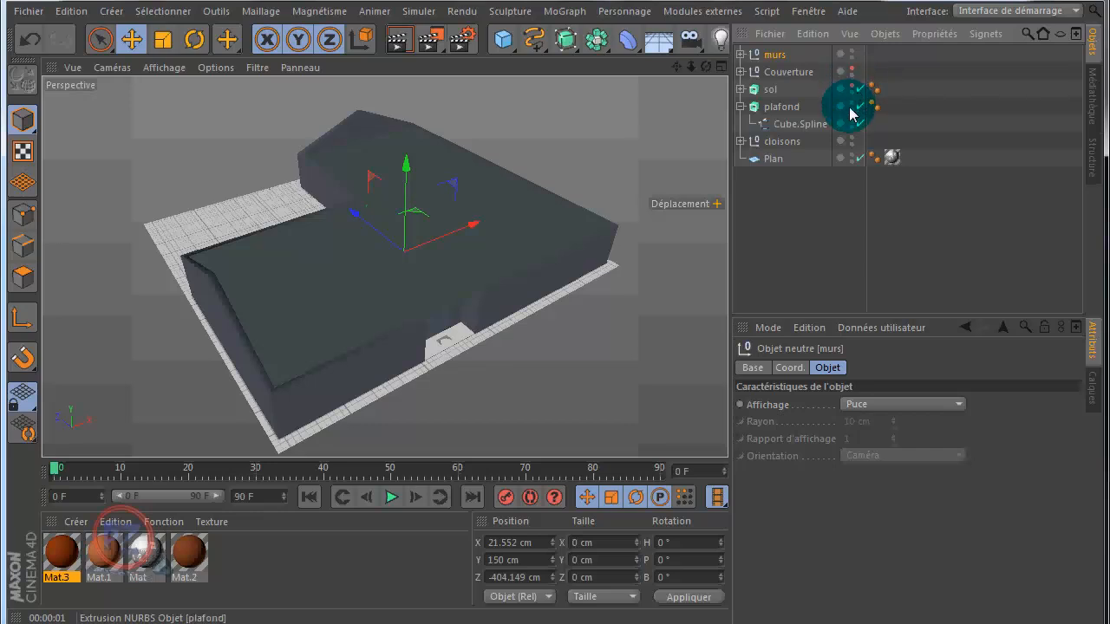
{"action": "left_click", "coordinate": [853, 104]}
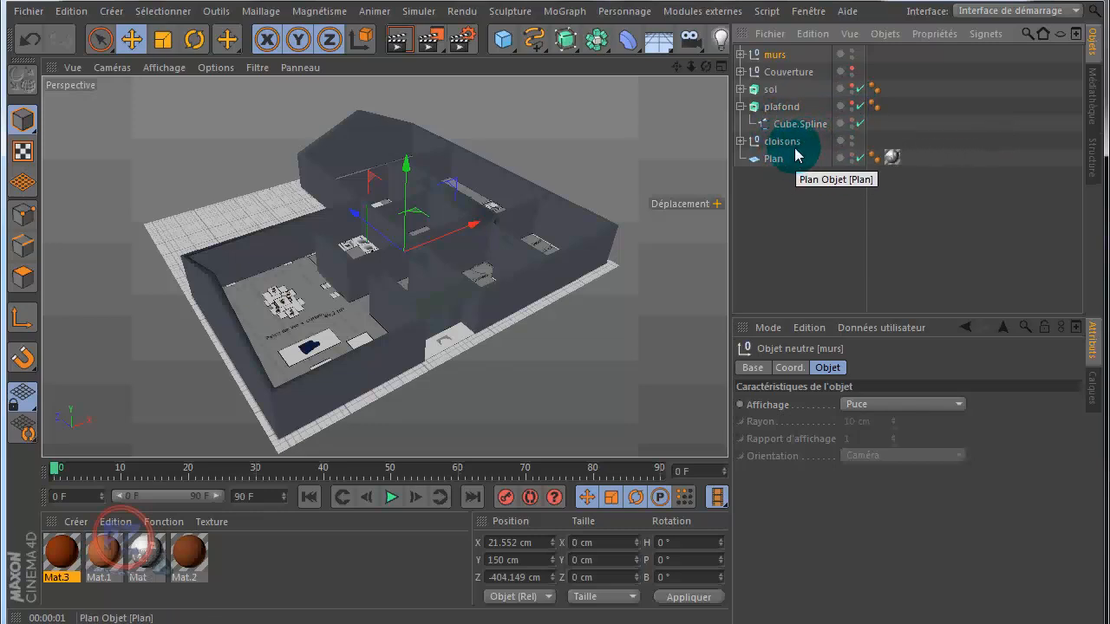
{"action": "left_click", "coordinate": [852, 52]}
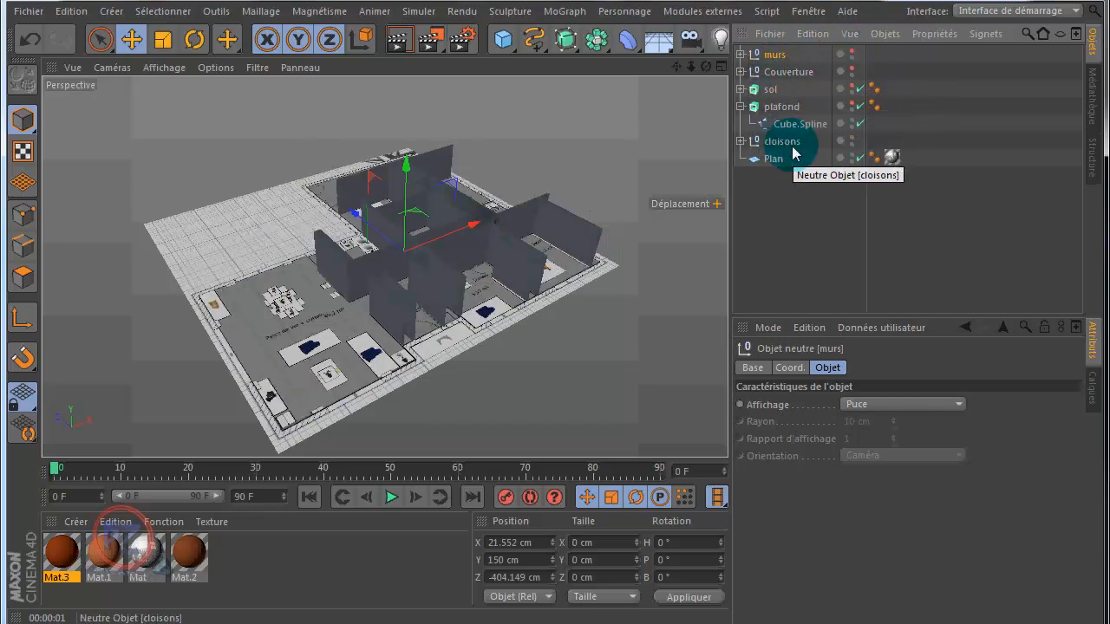
{"action": "left_click", "coordinate": [850, 139]}
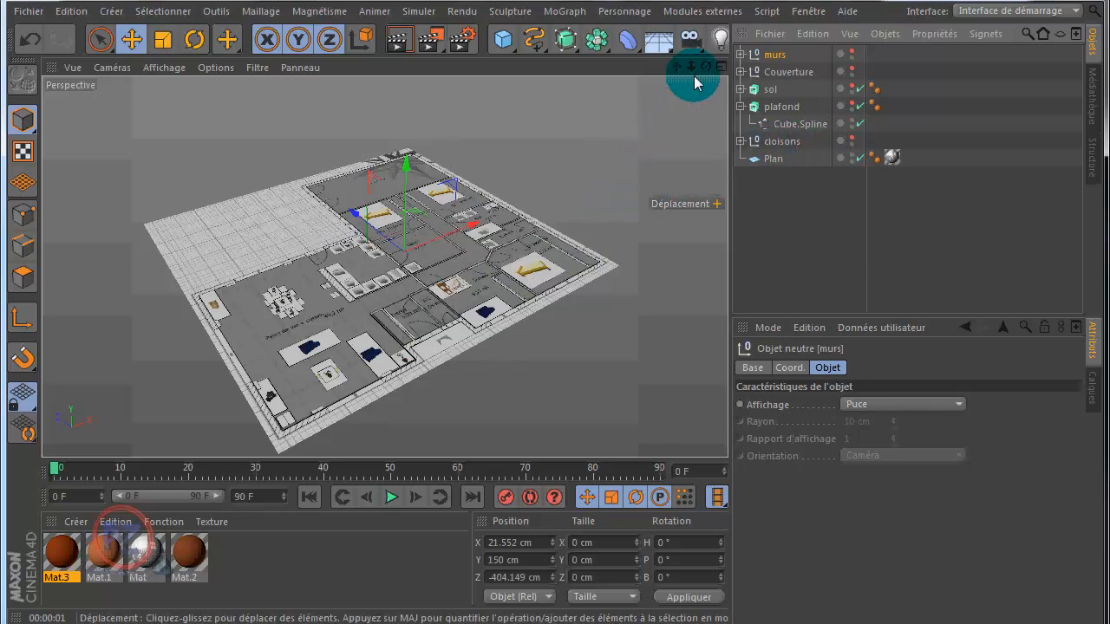
Add a cube and move it onto the entrance door of the floor plan in the top view.
{"action": "left_click", "coordinate": [721, 67]}
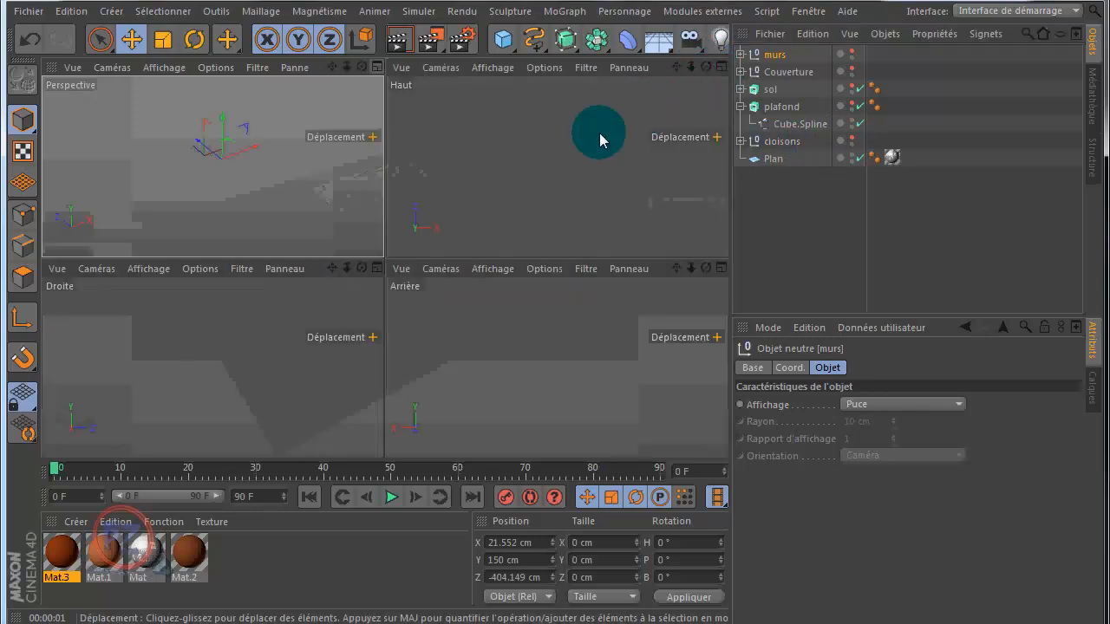
{"action": "left_click", "coordinate": [541, 184]}
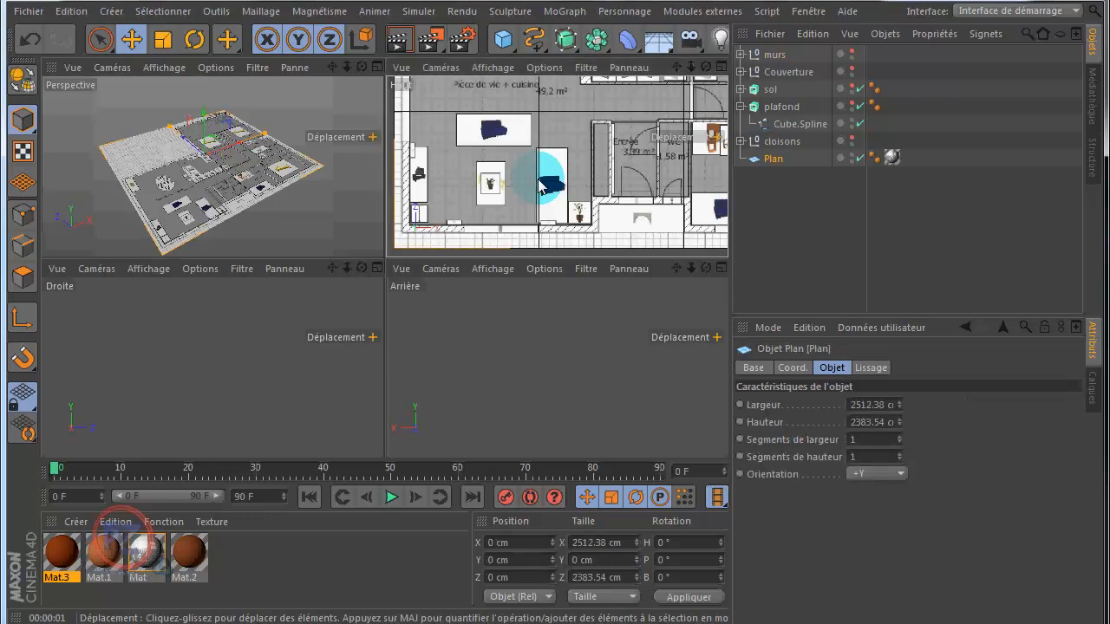
{"action": "middle_click", "coordinate": [539, 181]}
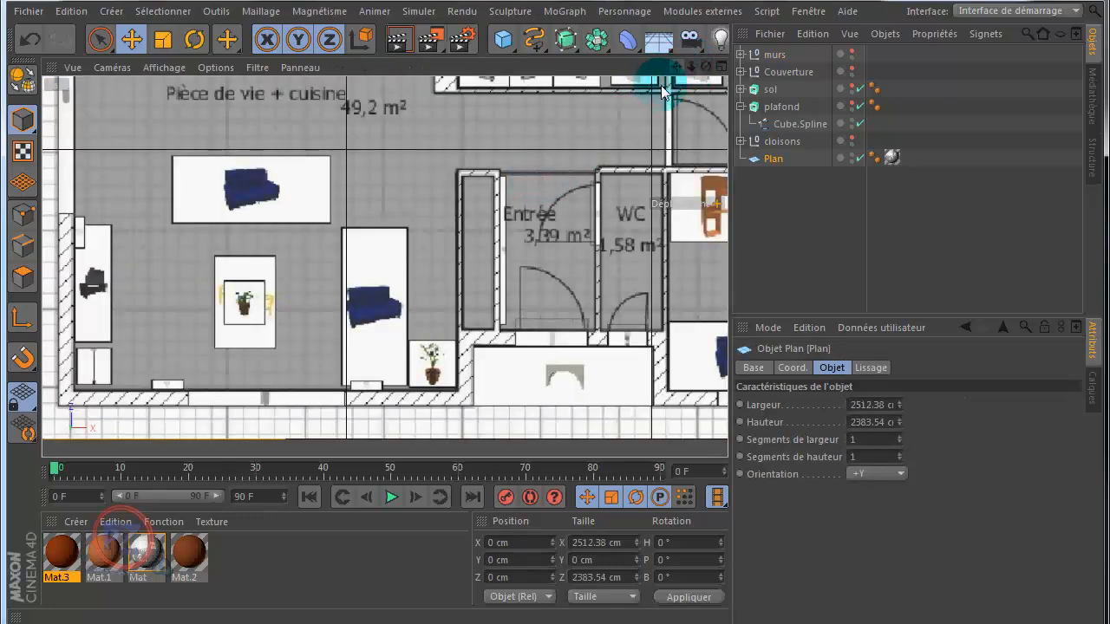
{"action": "scroll", "coordinate": [650, 109], "scroll_direction": "down", "scroll_amount": 4}
{"action": "left_click_drag", "start_coordinate": [677, 66], "coordinate": [519, 197]}
{"action": "left_click_drag", "start_coordinate": [557, 302], "coordinate": [549, 303]}
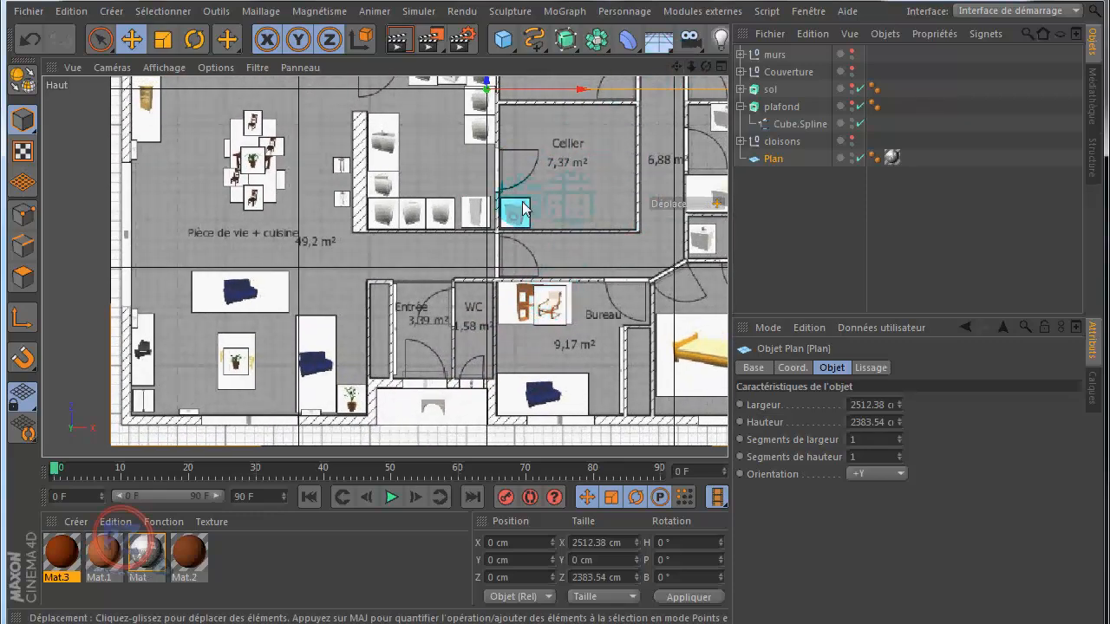
{"action": "left_click", "coordinate": [503, 40]}
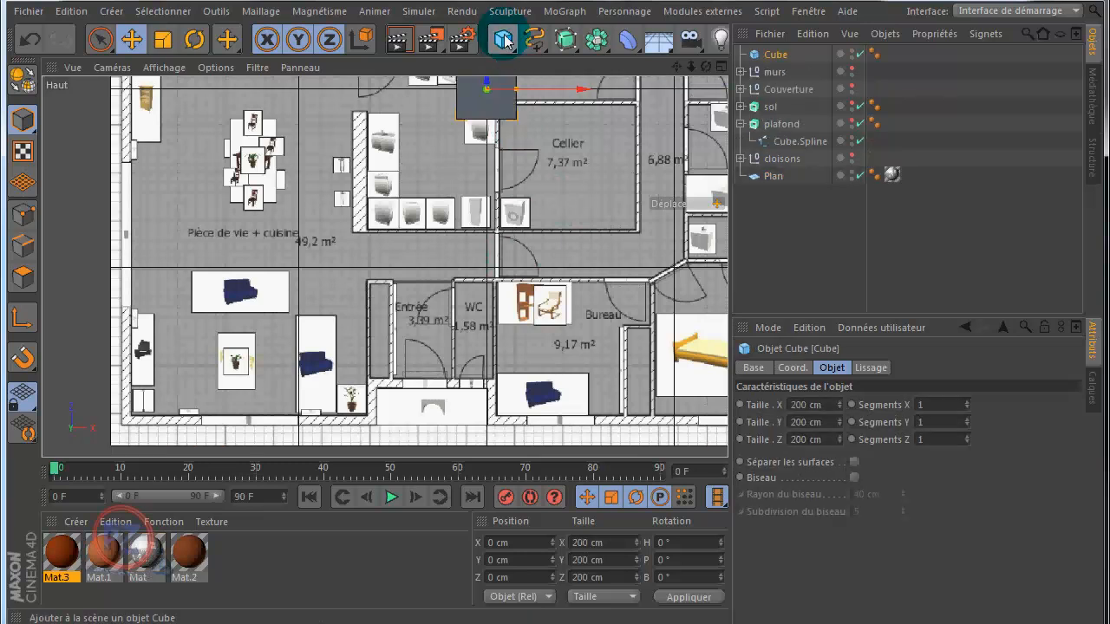
{"action": "left_click_drag", "start_coordinate": [487, 84], "coordinate": [457, 382]}
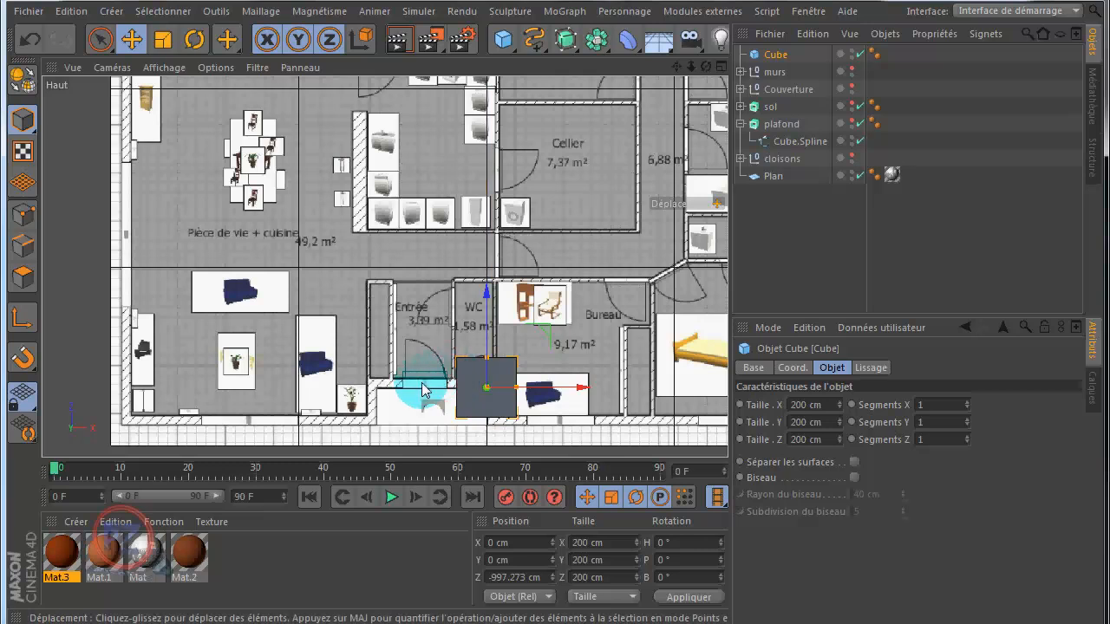
{"action": "left_click_drag", "start_coordinate": [582, 397], "coordinate": [527, 397]}
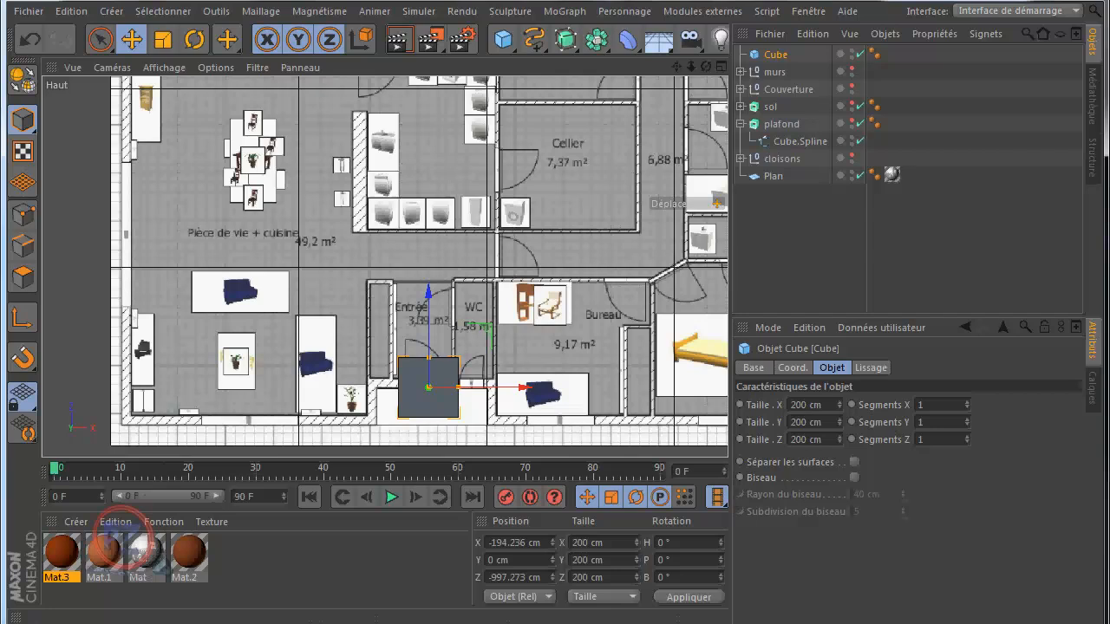
Switch to Windows Explorer and browse the Images library to archi > portes et fenetres tuto.
{"action": "left_click", "coordinate": [187, 622]}
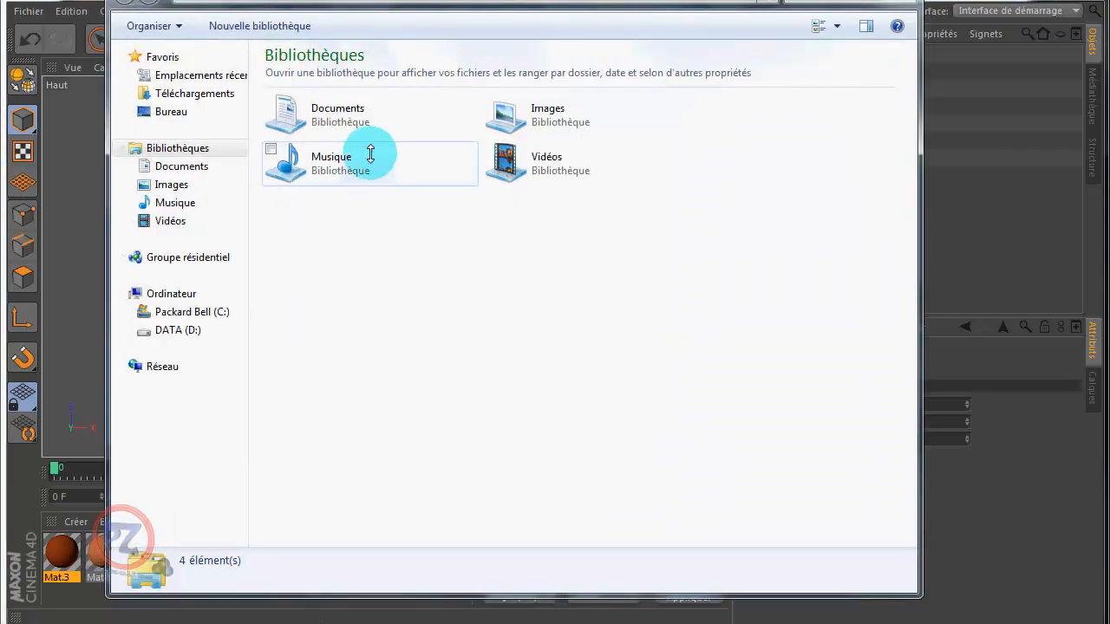
{"action": "double_click", "coordinate": [542, 108]}
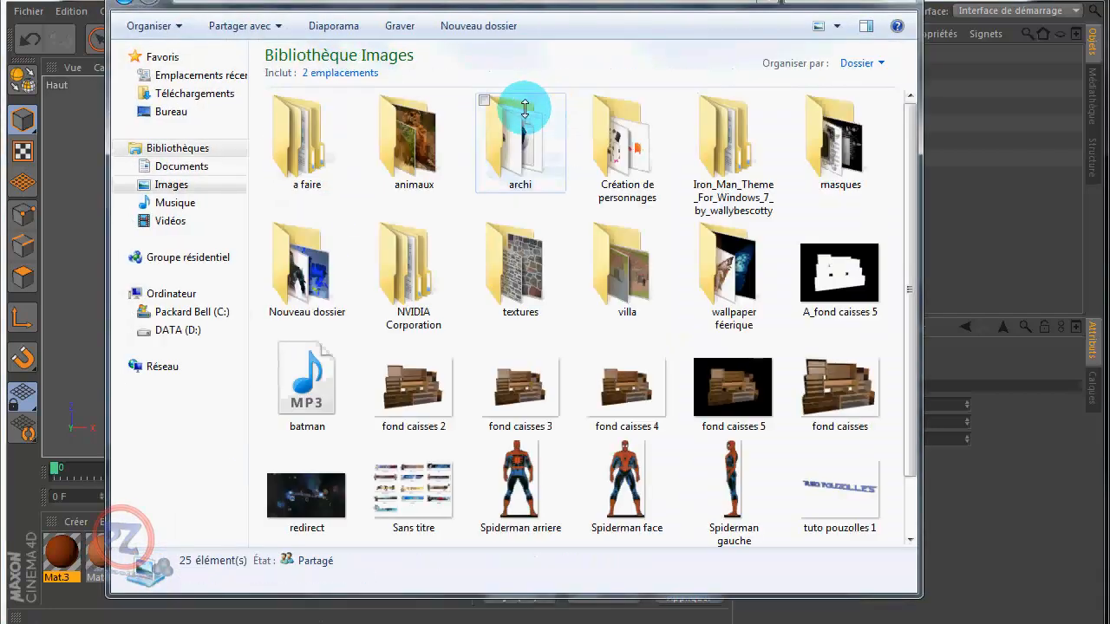
{"action": "double_click", "coordinate": [524, 107]}
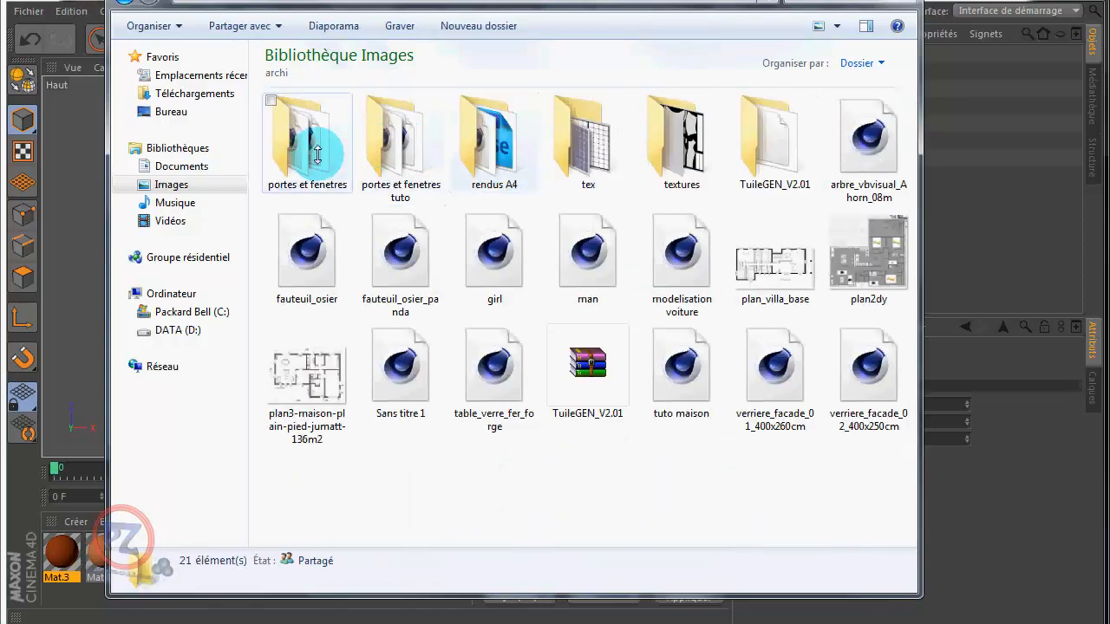
{"action": "double_click", "coordinate": [388, 149]}
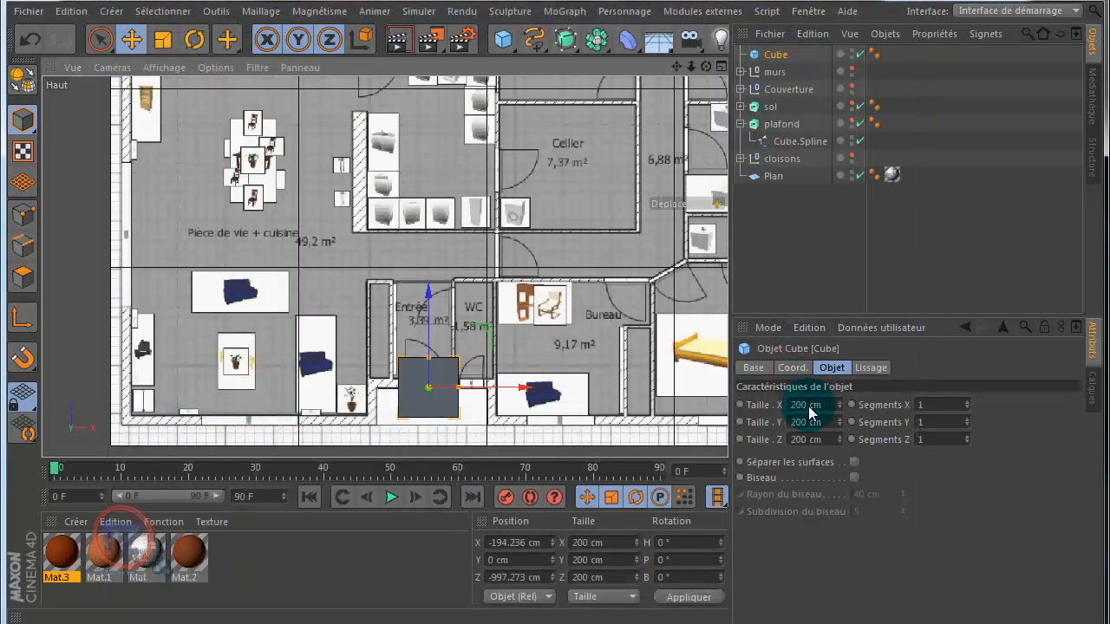
Set the cube's size to 110 cm in X and 245 cm in Y.
{"action": "double_click", "coordinate": [789, 405]}
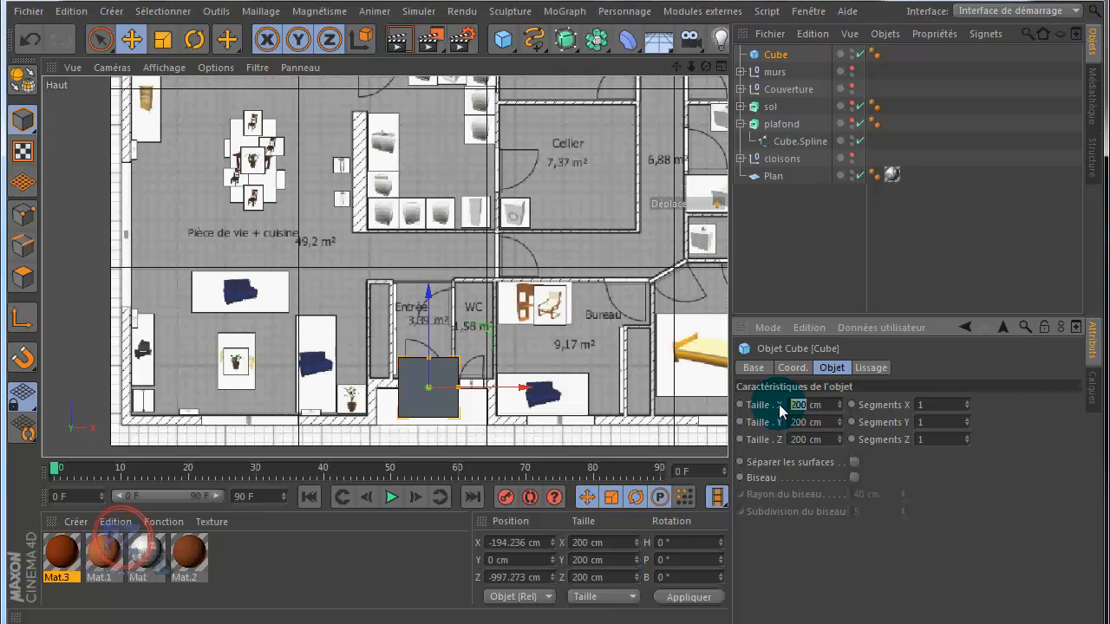
{"action": "type", "text": "110"}
{"action": "key", "text": "Tab"}
{"action": "type", "text": "2"}
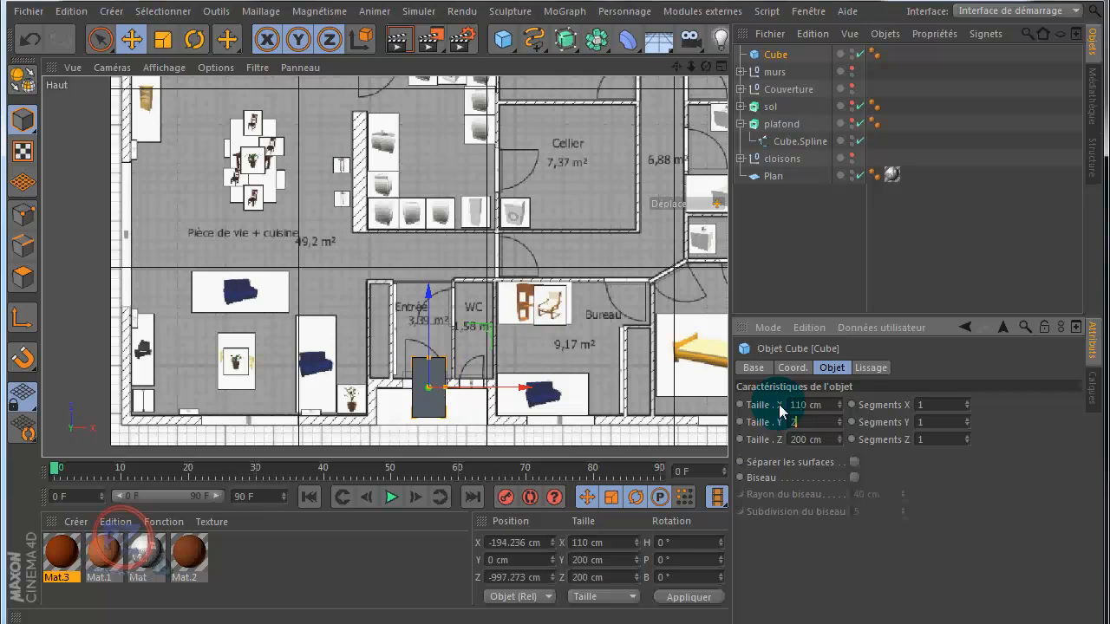
{"action": "type", "text": "45"}
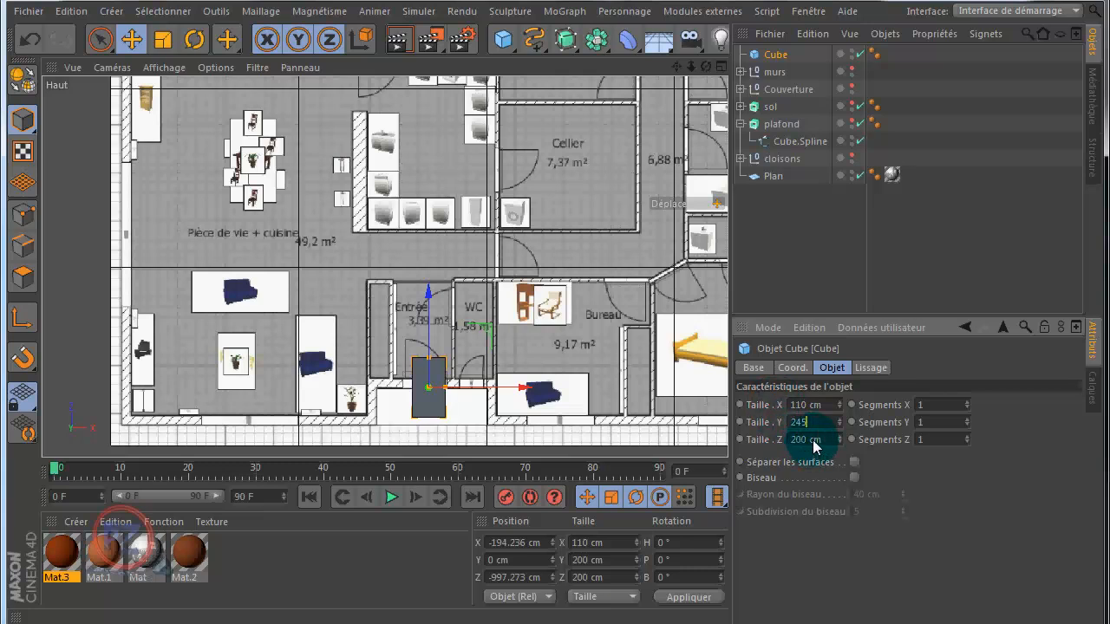
Reduce the cube's Z size to about 93 cm and shift it along X to about -208 cm at the entrance door opening.
{"action": "left_click", "coordinate": [805, 440]}
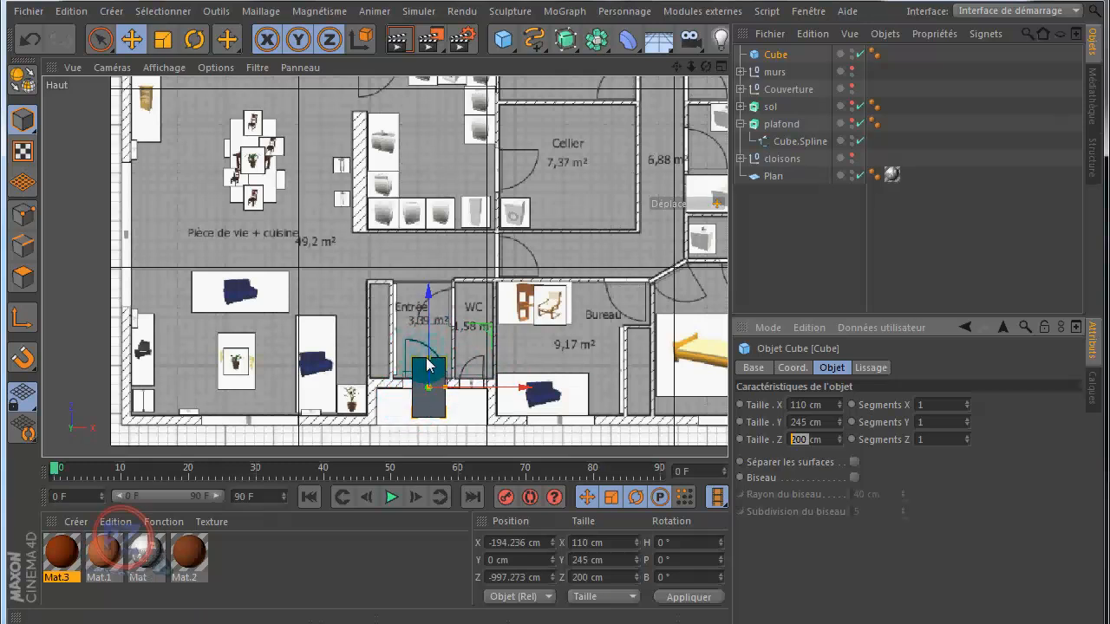
{"action": "left_click", "coordinate": [431, 367]}
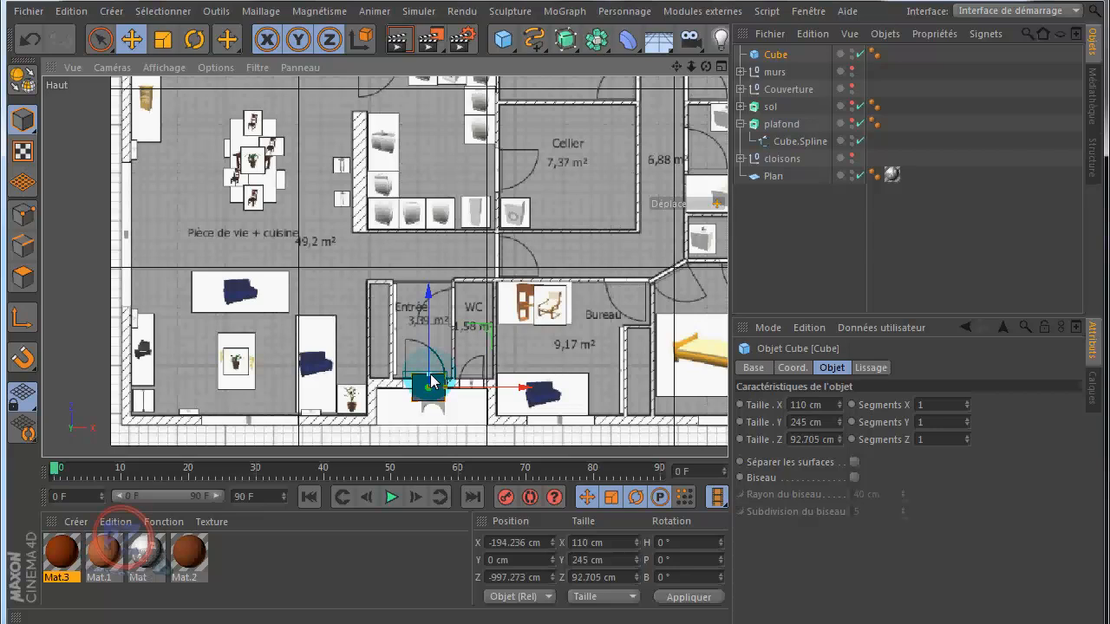
{"action": "left_click_drag", "start_coordinate": [431, 377], "coordinate": [460, 390]}
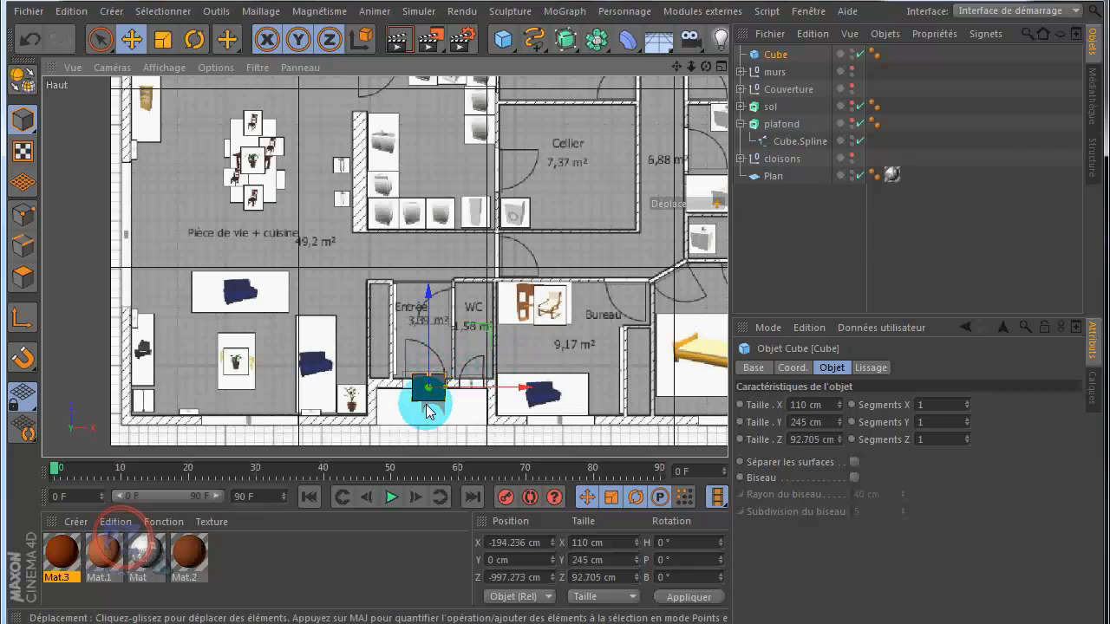
{"action": "scroll", "coordinate": [427, 402], "scroll_direction": "up", "scroll_amount": 5}
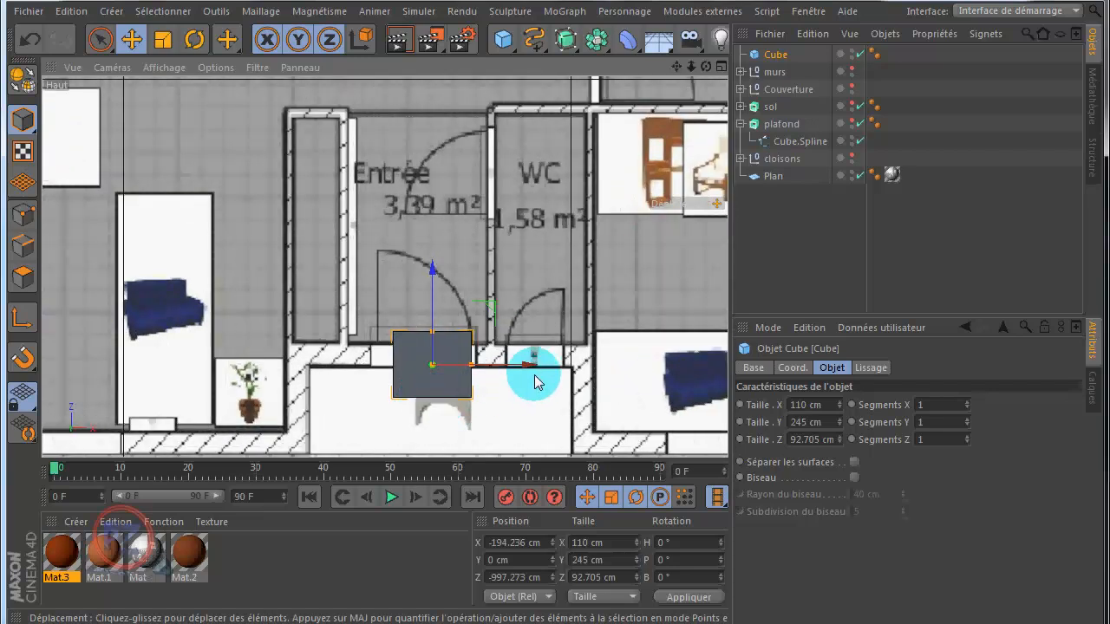
{"action": "left_click_drag", "start_coordinate": [528, 364], "coordinate": [519, 369]}
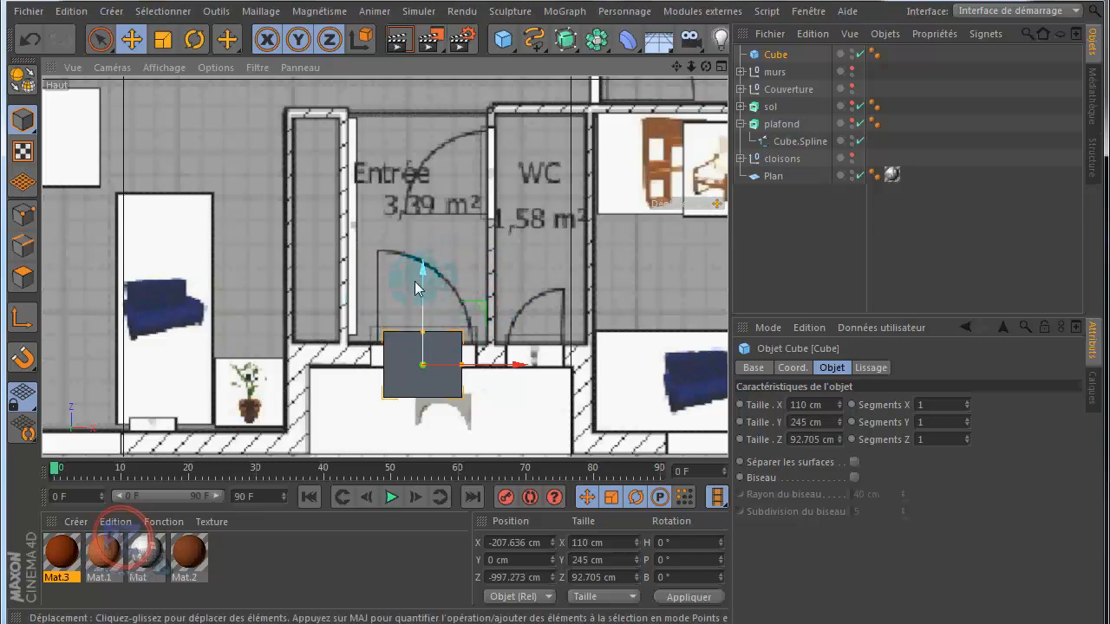
Make the murs object visible again and frame the cube against the walls in the right view.
{"action": "middle_click", "coordinate": [245, 254]}
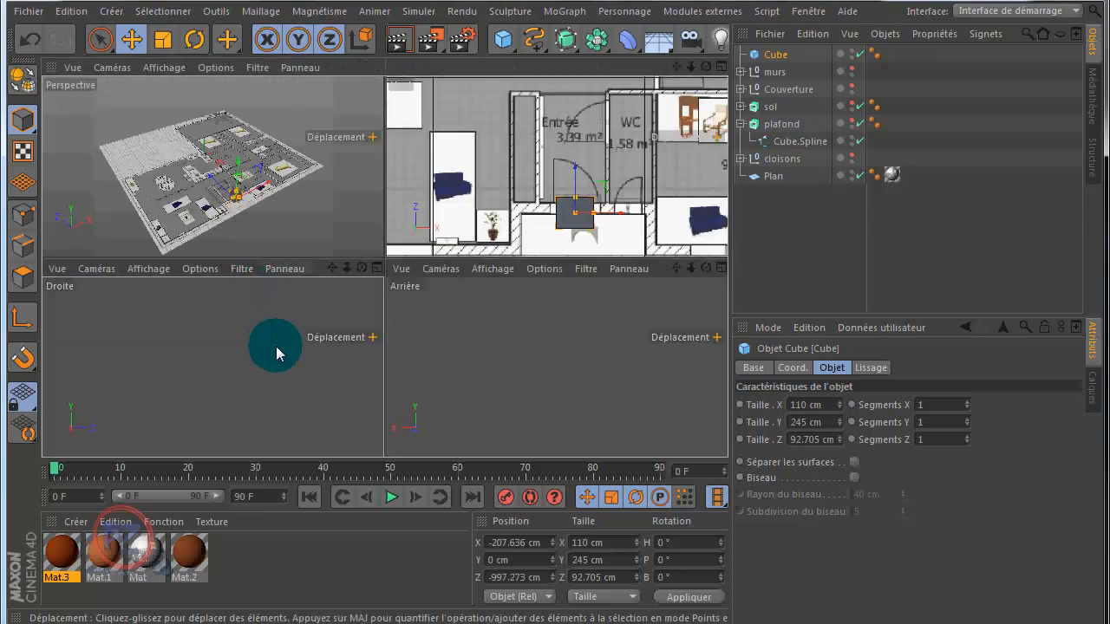
{"action": "middle_click", "coordinate": [277, 346]}
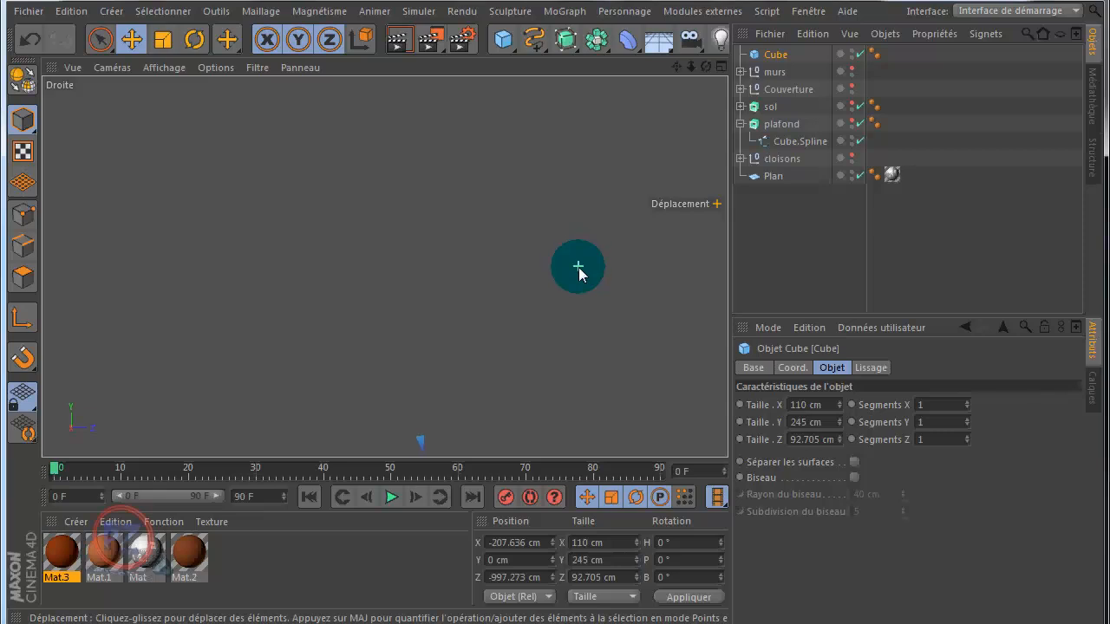
{"action": "left_click_drag", "start_coordinate": [676, 66], "coordinate": [694, 81]}
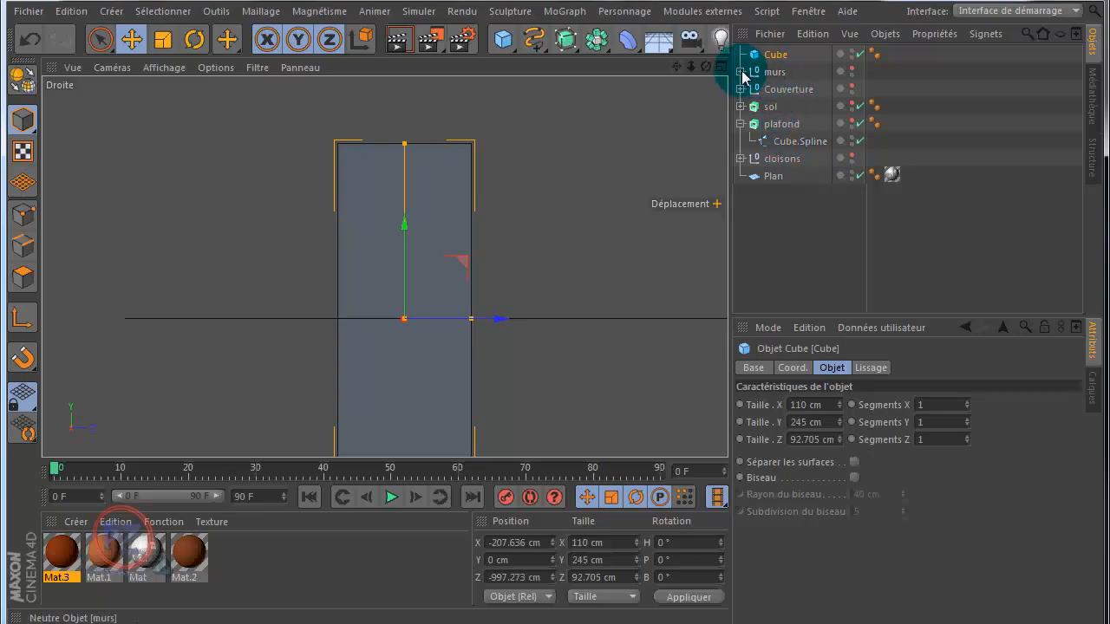
{"action": "left_click", "coordinate": [853, 67]}
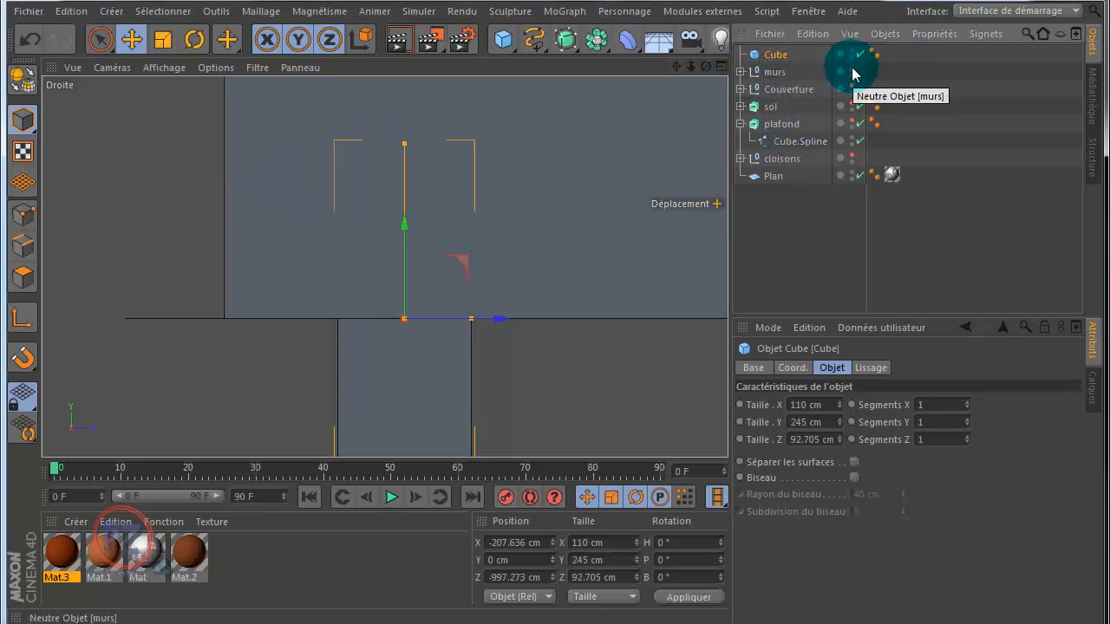
{"action": "left_click_drag", "start_coordinate": [676, 66], "coordinate": [555, 294]}
{"action": "scroll", "coordinate": [608, 295], "scroll_direction": "down", "scroll_amount": 5}
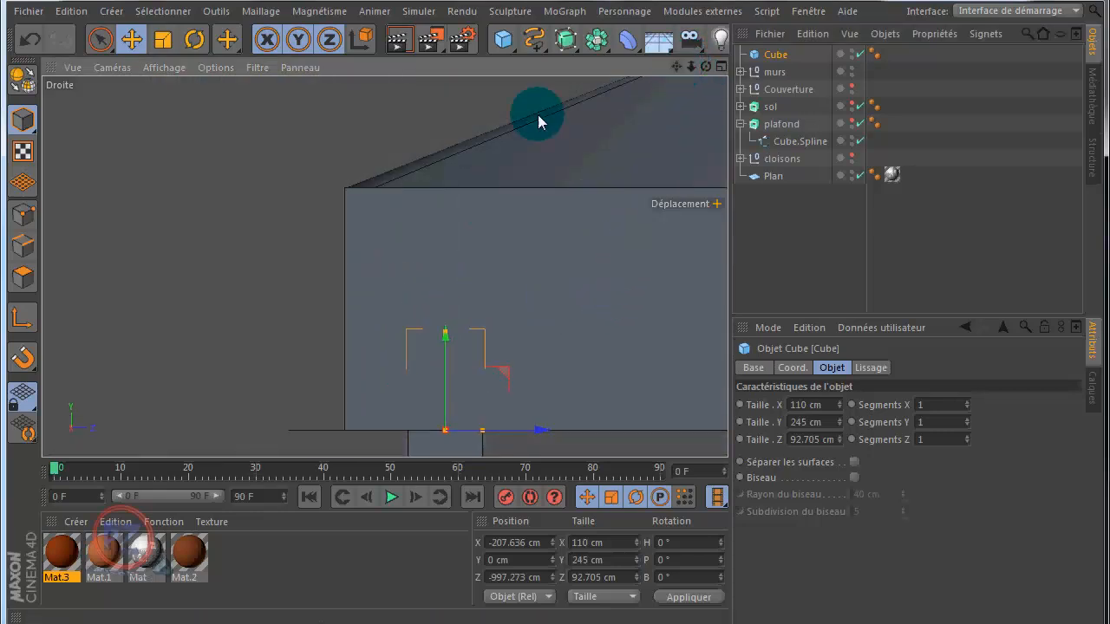
Raise the cube by half its height by setting its Y position to 245/2 cm.
{"action": "middle_click", "coordinate": [159, 358]}
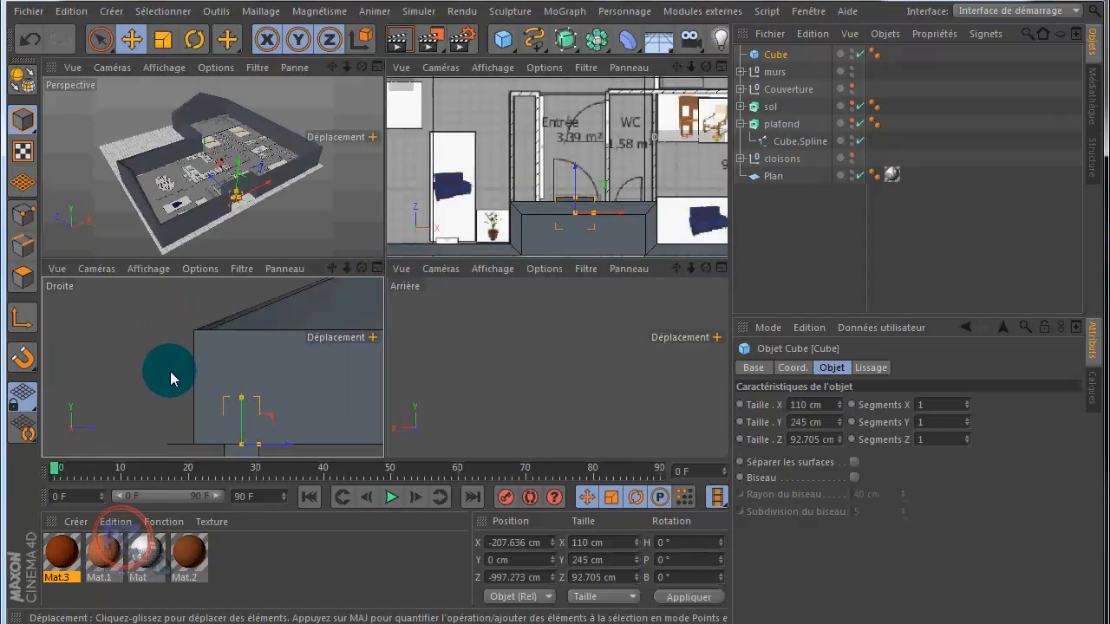
{"action": "middle_click", "coordinate": [531, 348]}
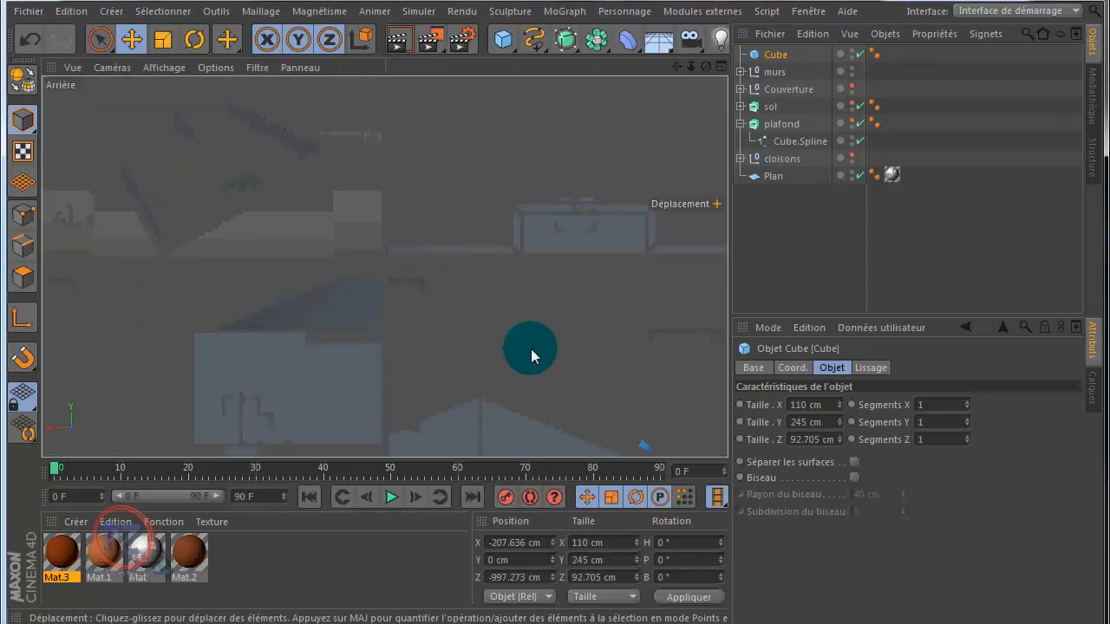
{"action": "left_click_drag", "start_coordinate": [677, 67], "coordinate": [621, 269]}
{"action": "scroll", "coordinate": [621, 262], "scroll_direction": "down", "scroll_amount": 3}
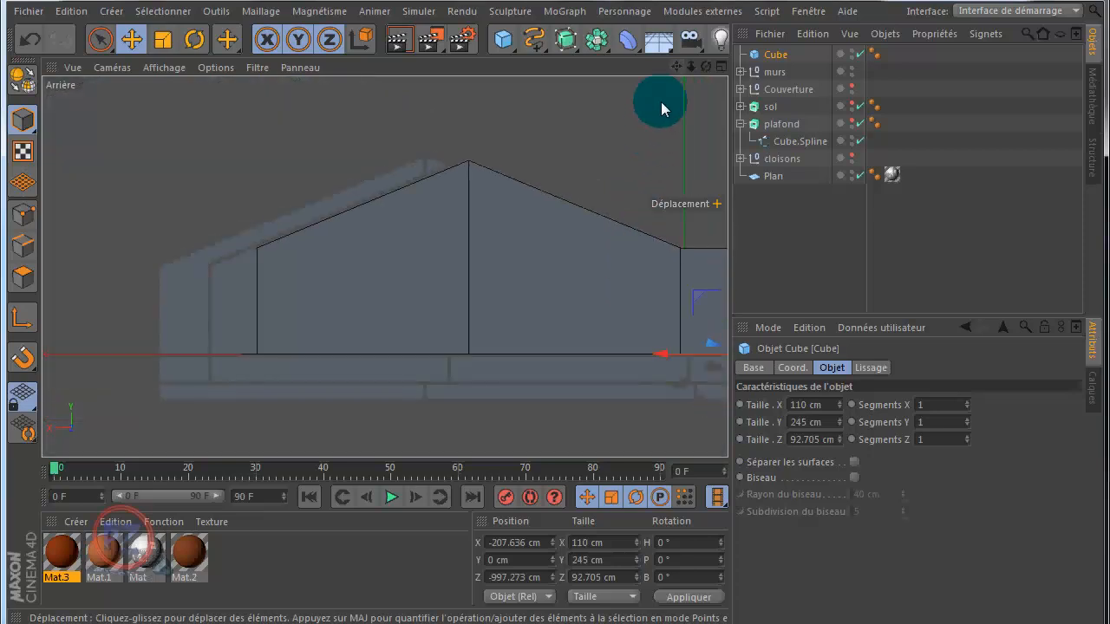
{"action": "left_click_drag", "start_coordinate": [676, 67], "coordinate": [555, 294]}
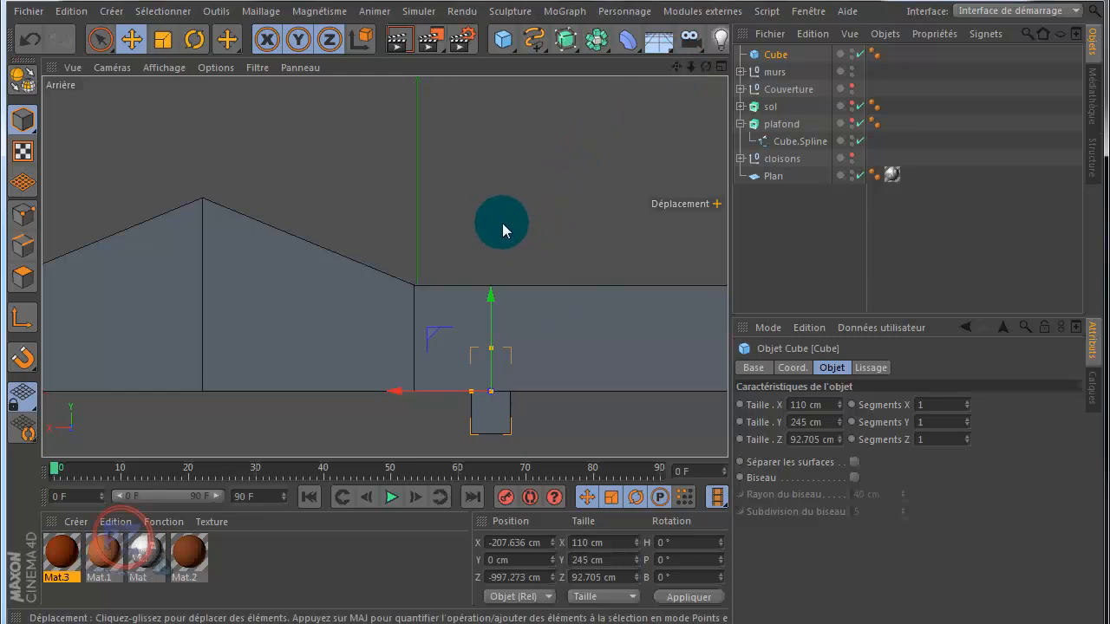
{"action": "middle_click", "coordinate": [142, 113]}
{"action": "middle_click", "coordinate": [158, 174]}
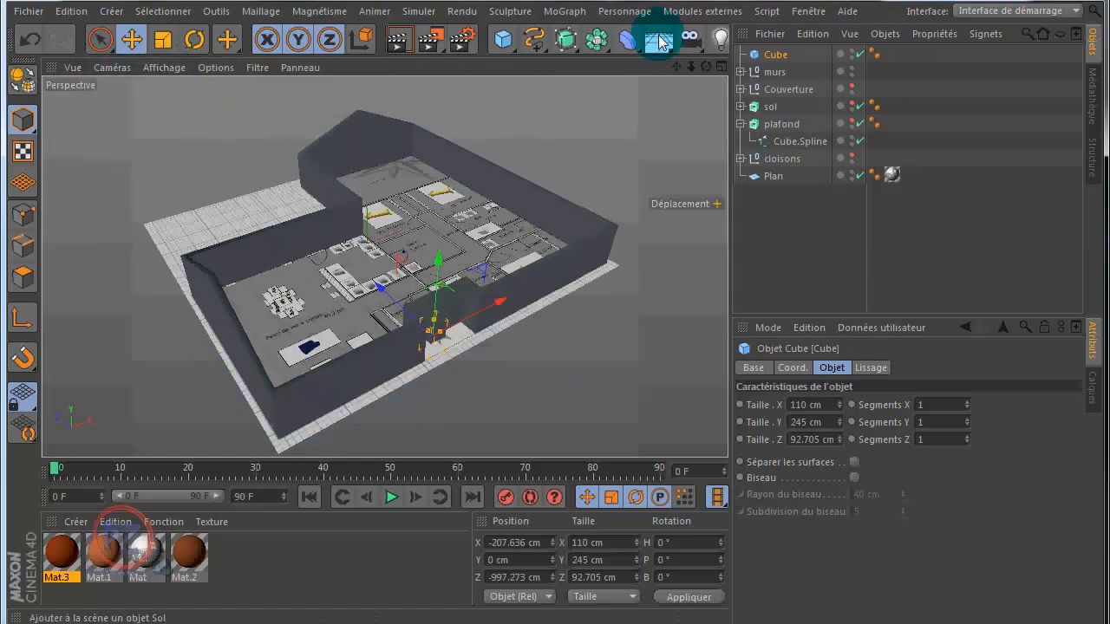
{"action": "left_click_drag", "start_coordinate": [547, 282], "coordinate": [388, 291], "text": "alt"}
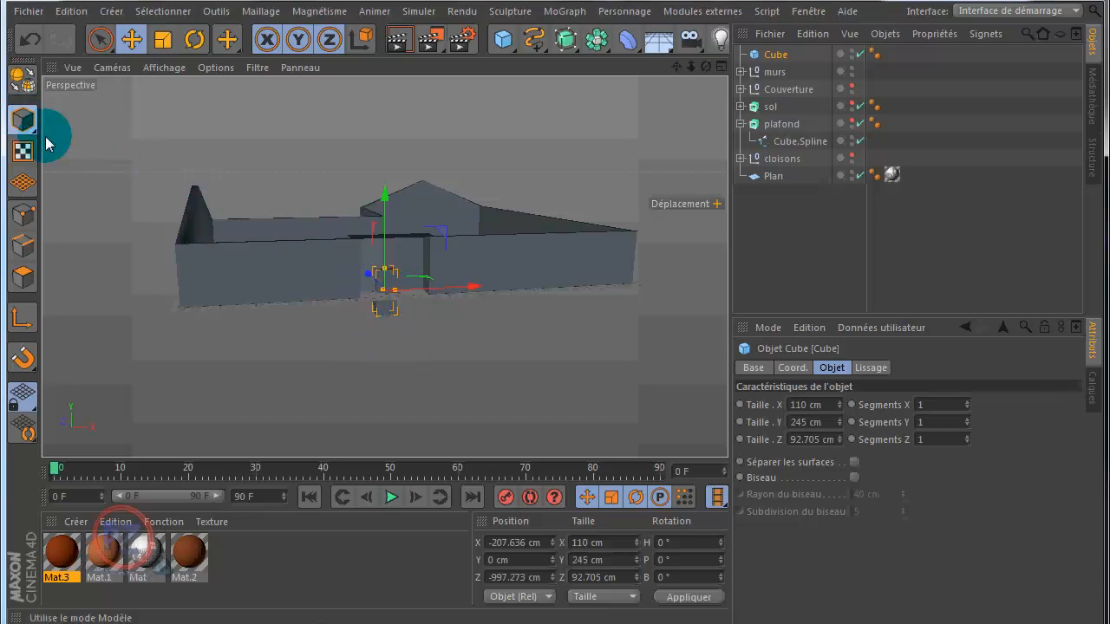
{"action": "left_click", "coordinate": [23, 122]}
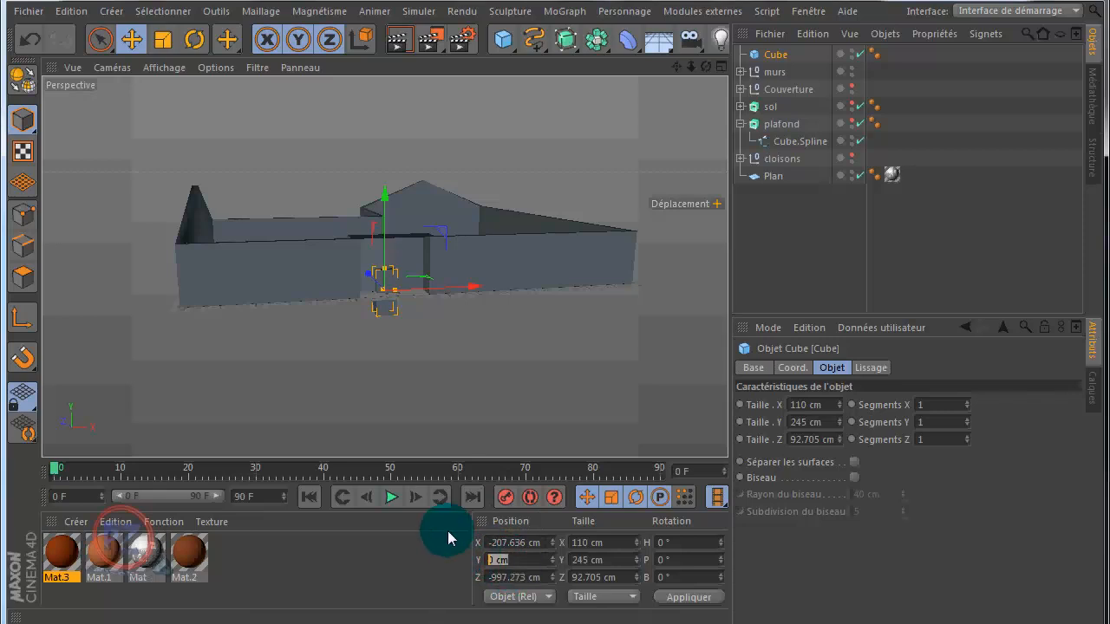
{"action": "type", "text": "245/2"}
{"action": "key", "text": "Return"}
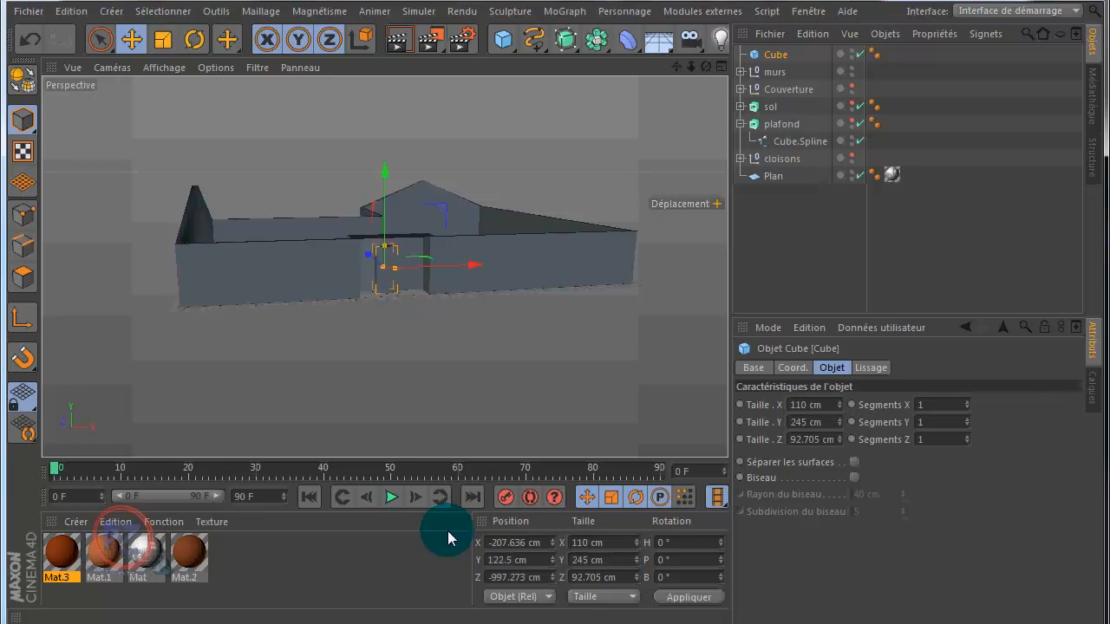
Check the cube's base against the ground at the entrance and set its Y position to 122 cm.
{"action": "scroll", "coordinate": [367, 266], "scroll_direction": "up", "scroll_amount": 5}
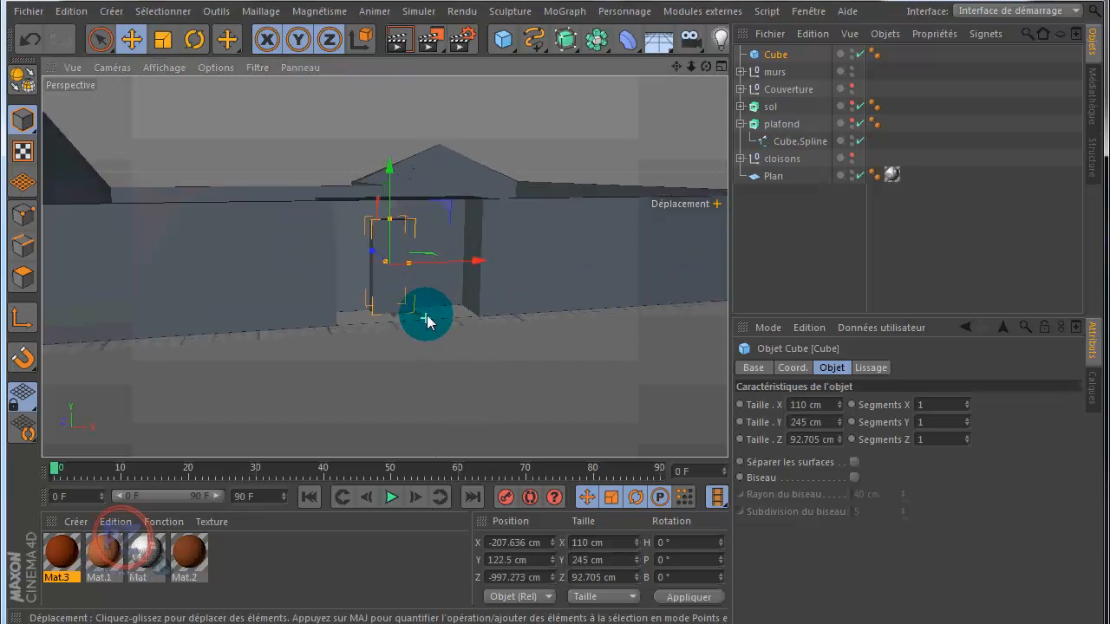
{"action": "scroll", "coordinate": [426, 321], "scroll_direction": "up", "scroll_amount": 5}
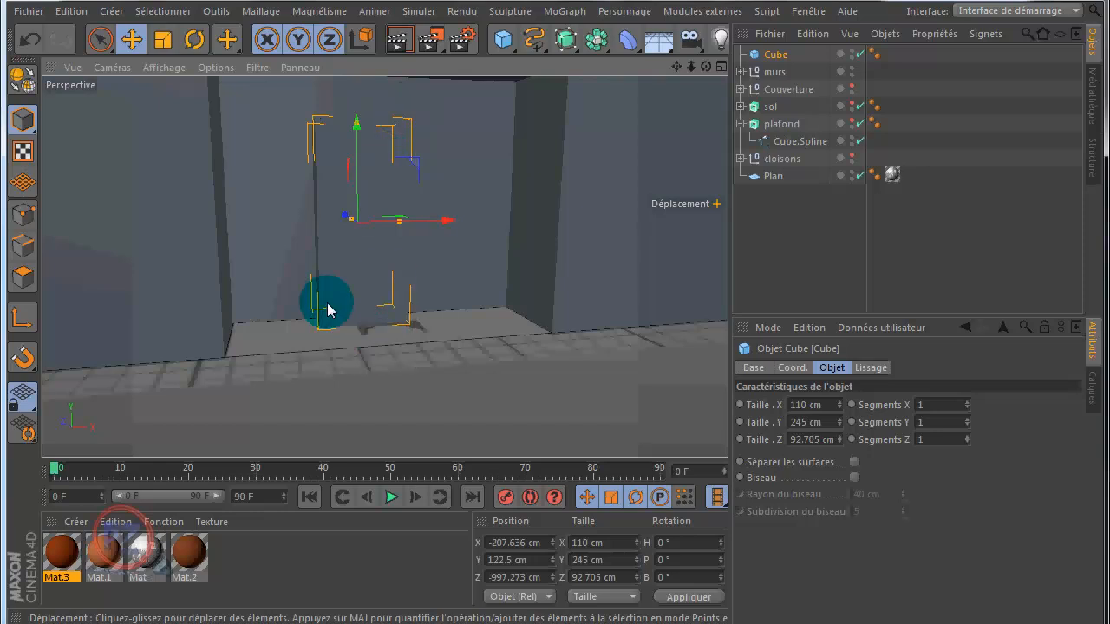
{"action": "left_click_drag", "start_coordinate": [710, 73], "coordinate": [412, 274]}
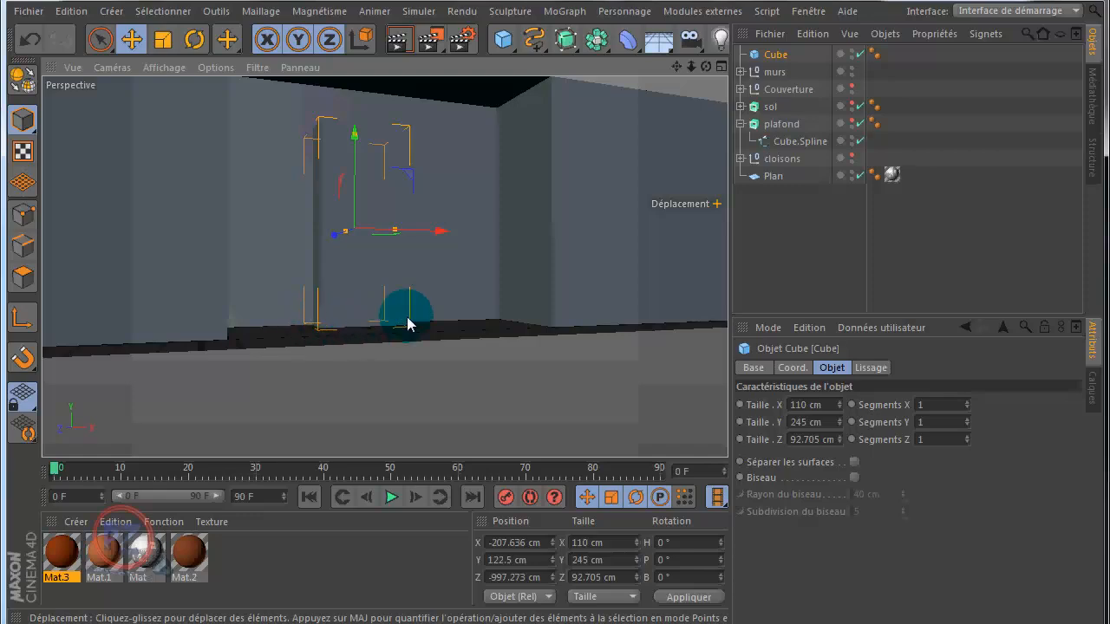
{"action": "left_click_drag", "start_coordinate": [705, 68], "coordinate": [555, 294]}
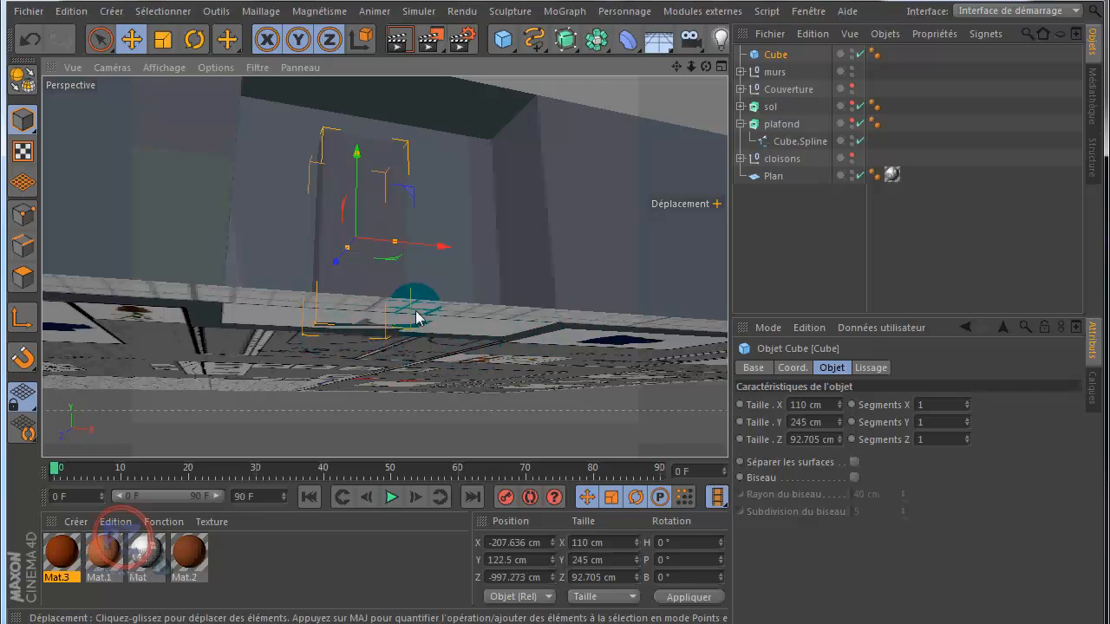
{"action": "left_click_drag", "start_coordinate": [705, 68], "coordinate": [555, 294]}
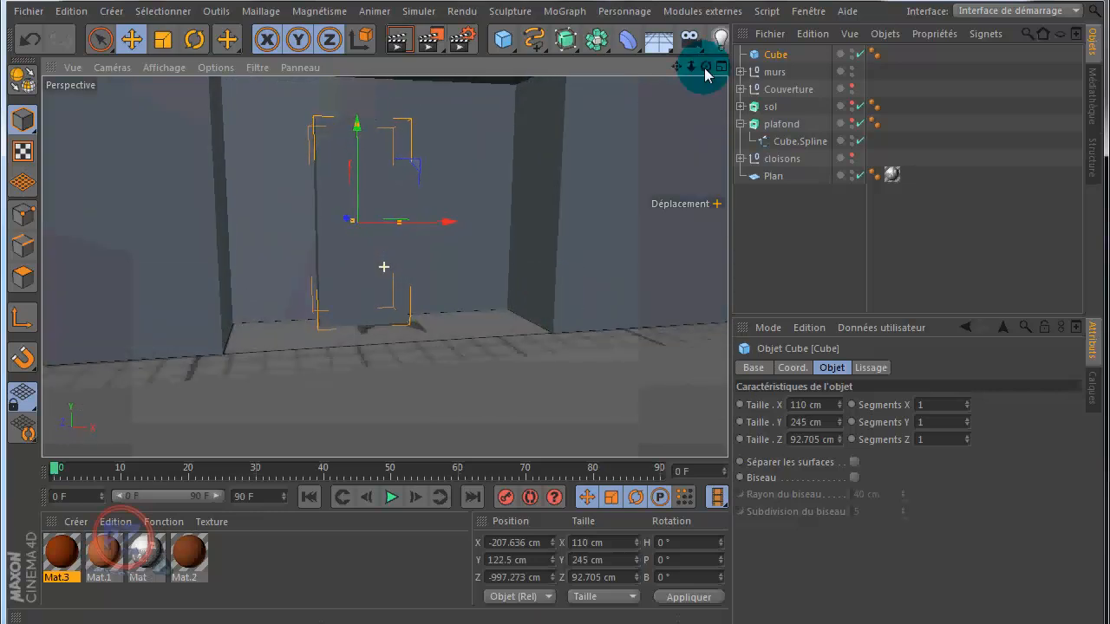
{"action": "left_click", "coordinate": [513, 561]}
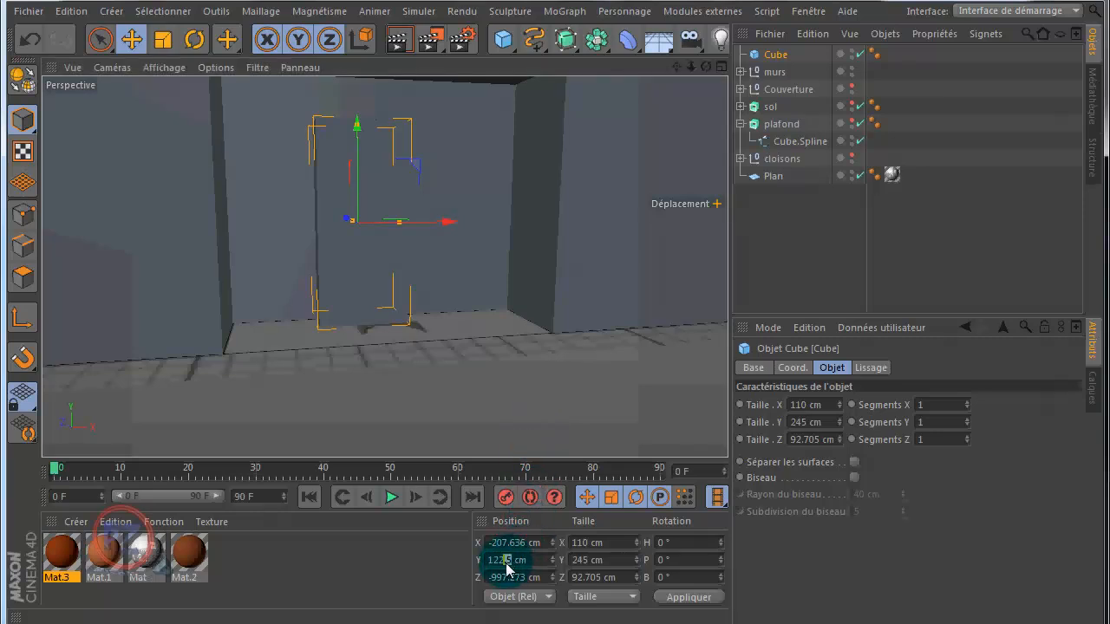
{"action": "key", "text": "BackSpace"}
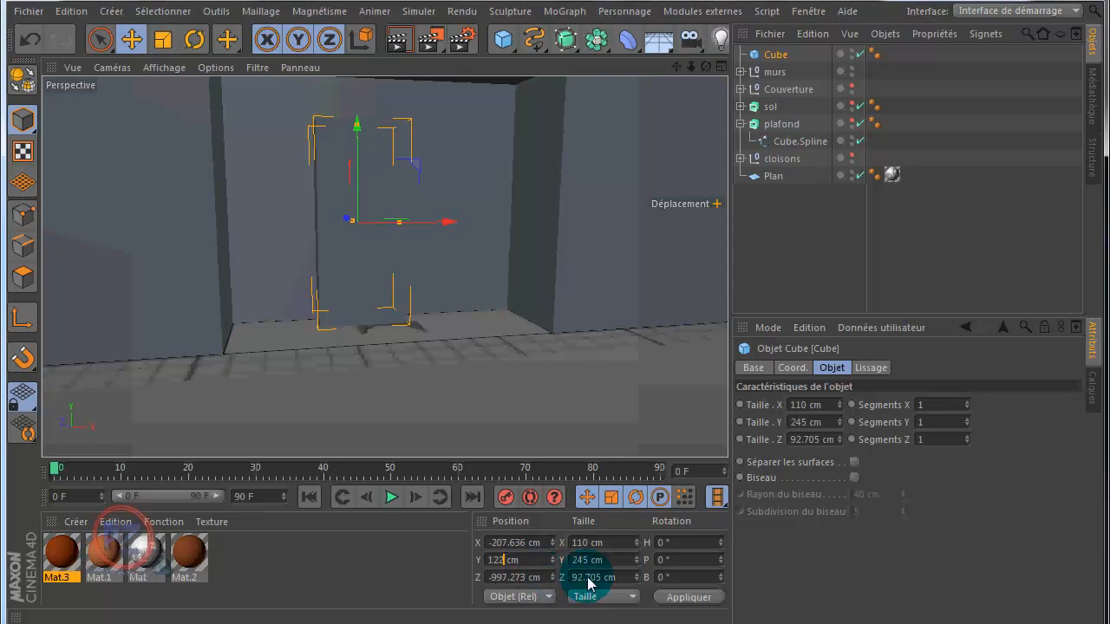
{"action": "left_click", "coordinate": [668, 598]}
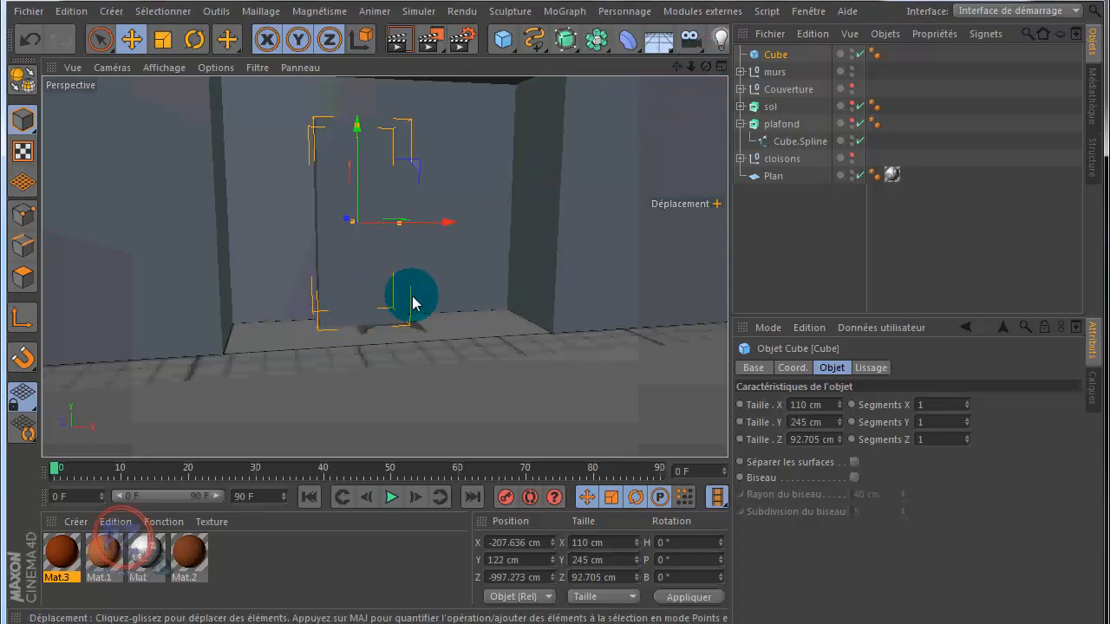
Rename the entrance door cube as "porte d'entrée".
{"action": "scroll", "coordinate": [568, 261], "scroll_direction": "down", "scroll_amount": 5}
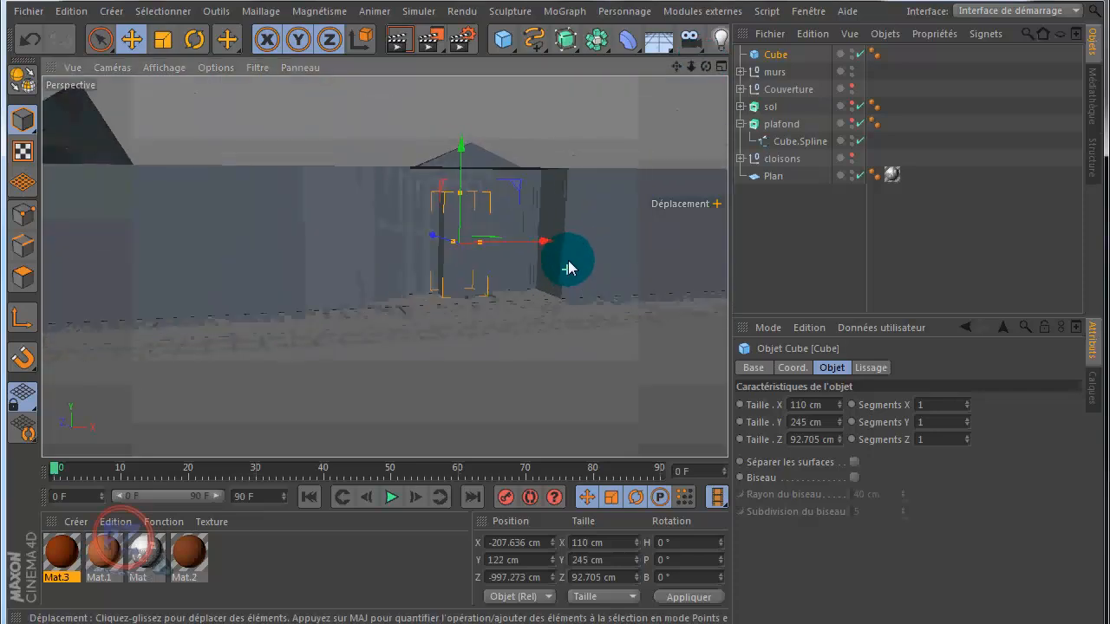
{"action": "left_click_drag", "start_coordinate": [676, 66], "coordinate": [555, 294]}
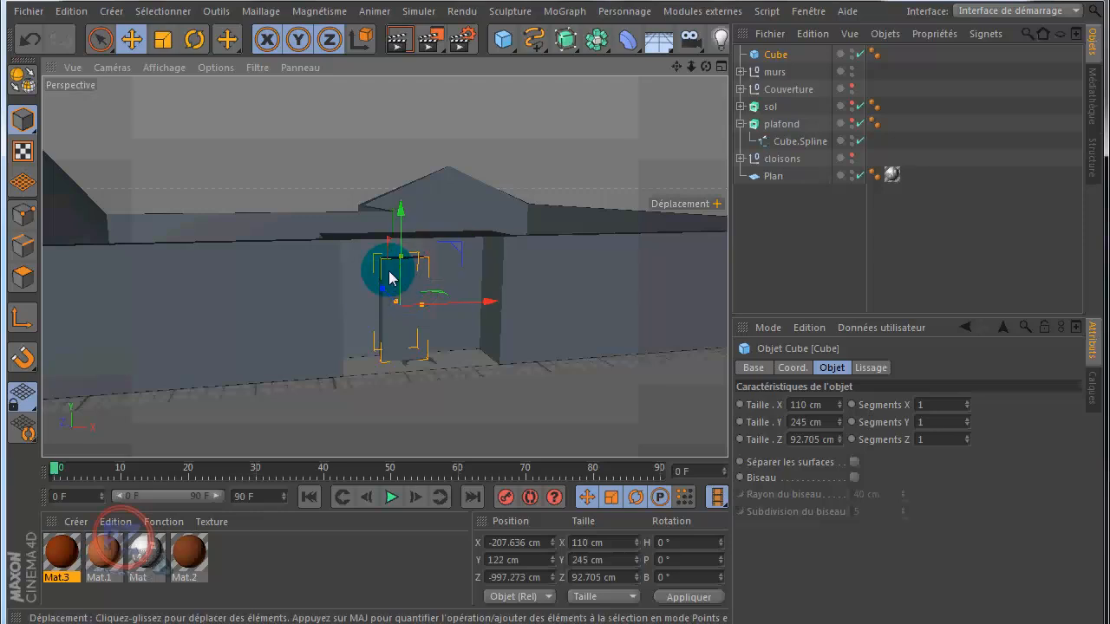
{"action": "middle_click", "coordinate": [542, 170]}
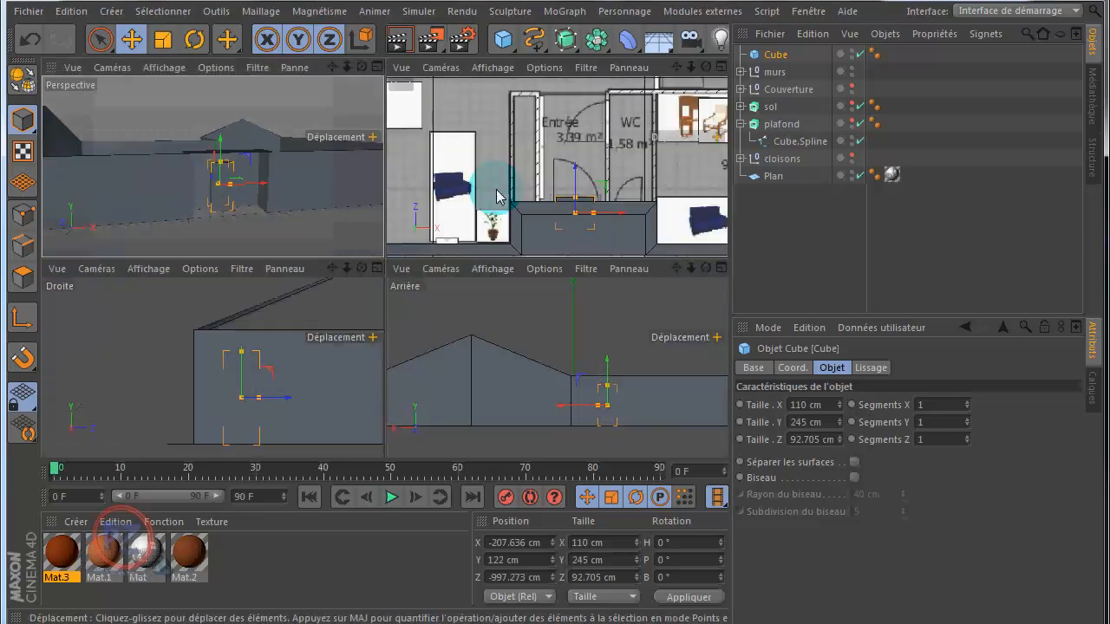
{"action": "middle_click", "coordinate": [499, 197]}
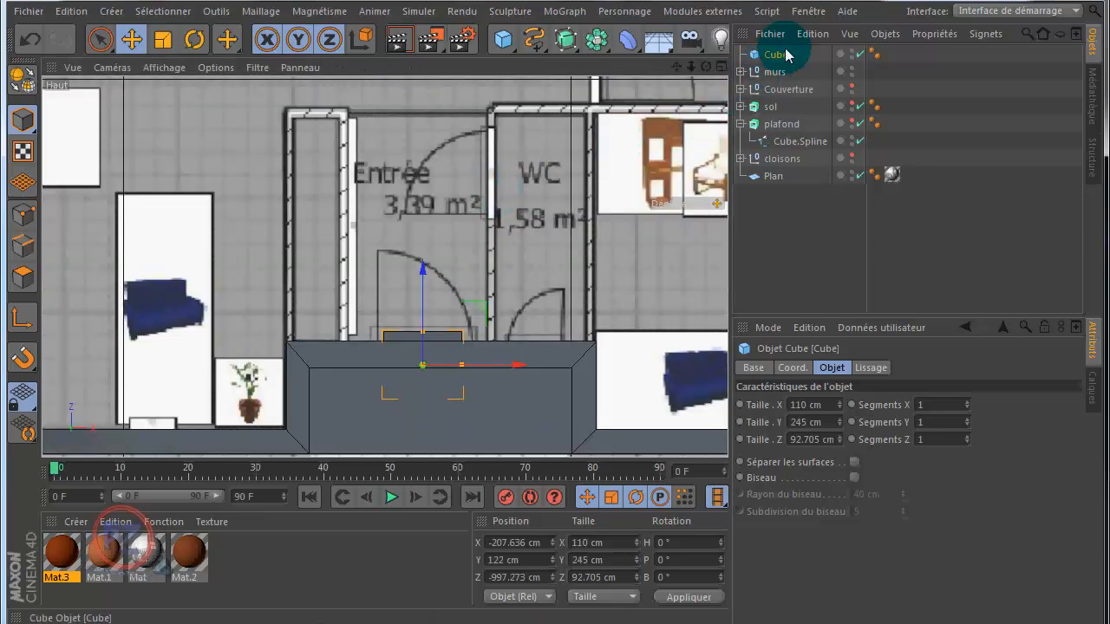
{"action": "double_click", "coordinate": [776, 55]}
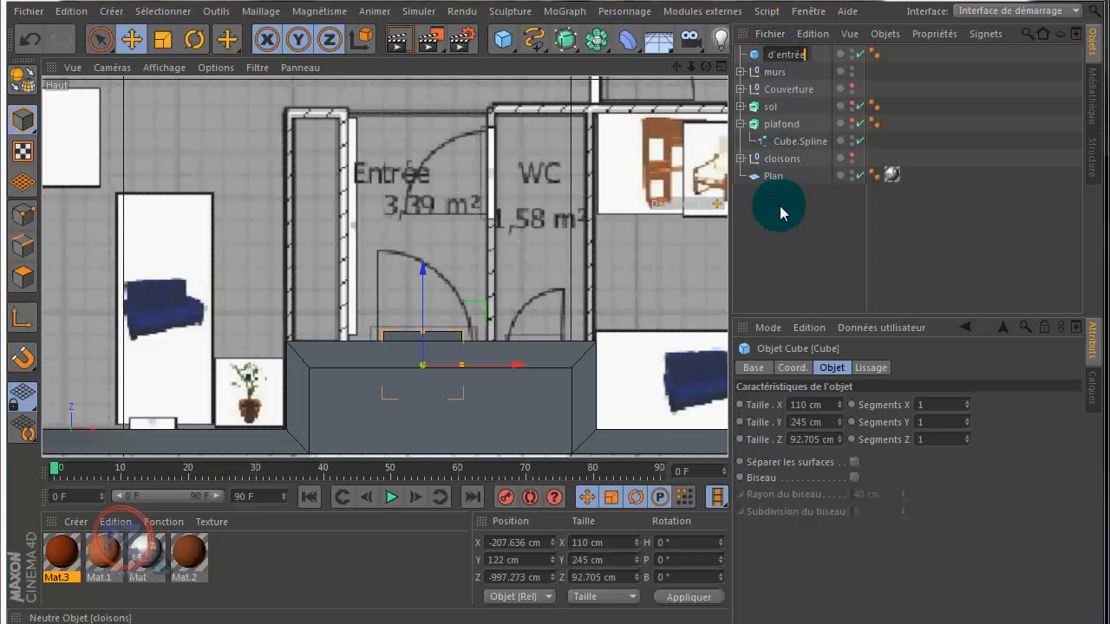
{"action": "key", "text": "Return"}
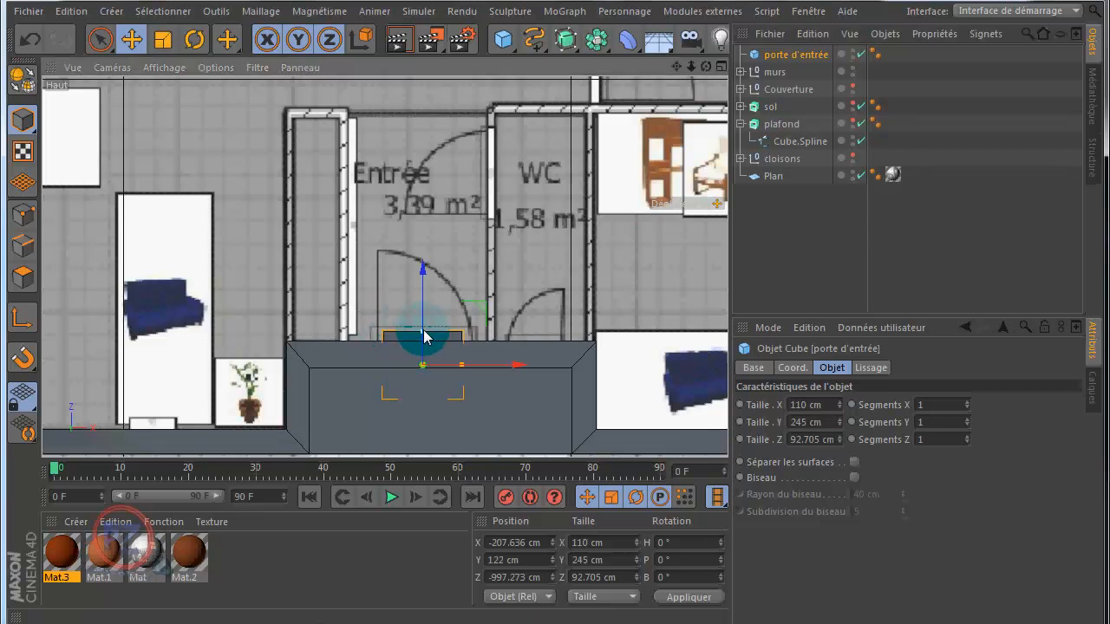
Reduce porte d'entrée's Z size to about 51 cm and shift it along Z to about -981 cm, across the entrance wall.
{"action": "left_click_drag", "start_coordinate": [423, 345], "coordinate": [423, 352]}
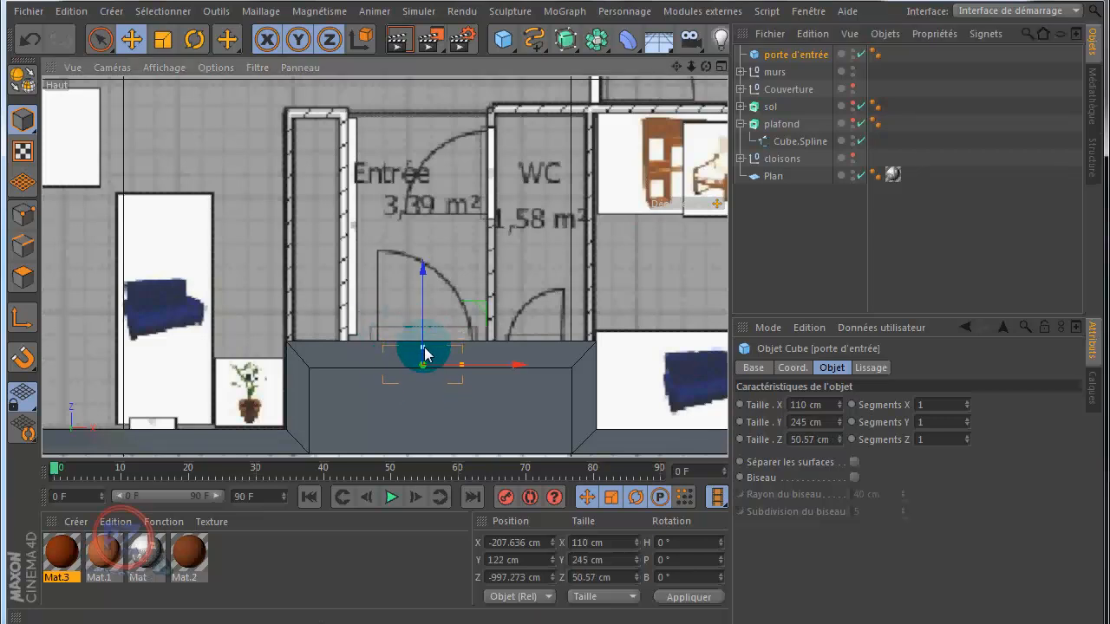
{"action": "left_click_drag", "start_coordinate": [426, 276], "coordinate": [426, 268]}
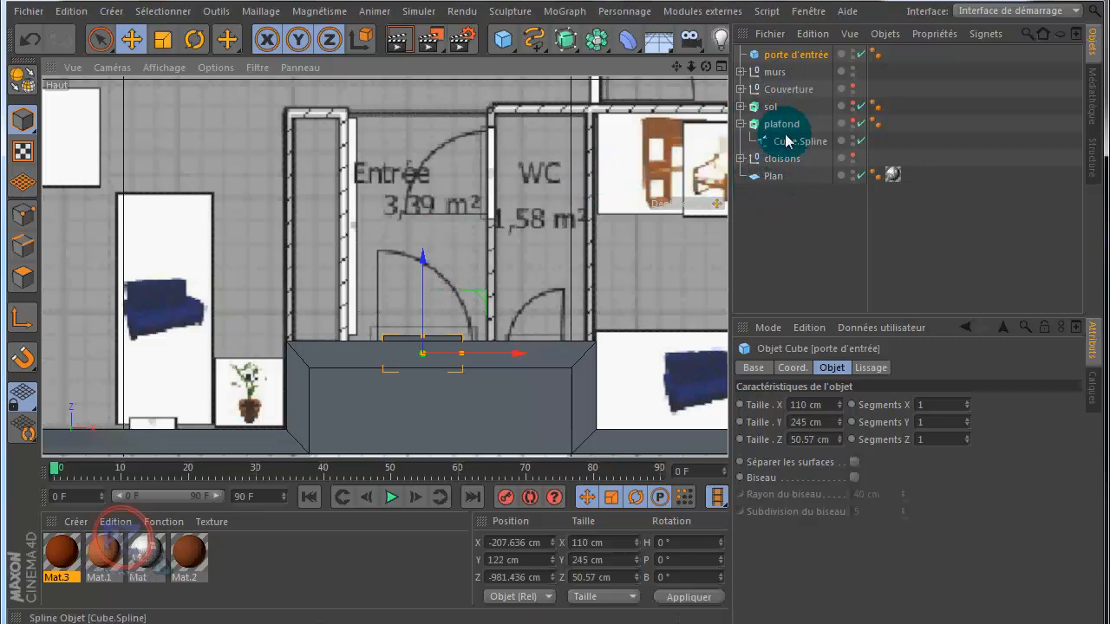
Enable X-ray display (Rayons-X) for the Cube object inside the murs group.
{"action": "left_click", "coordinate": [739, 72]}
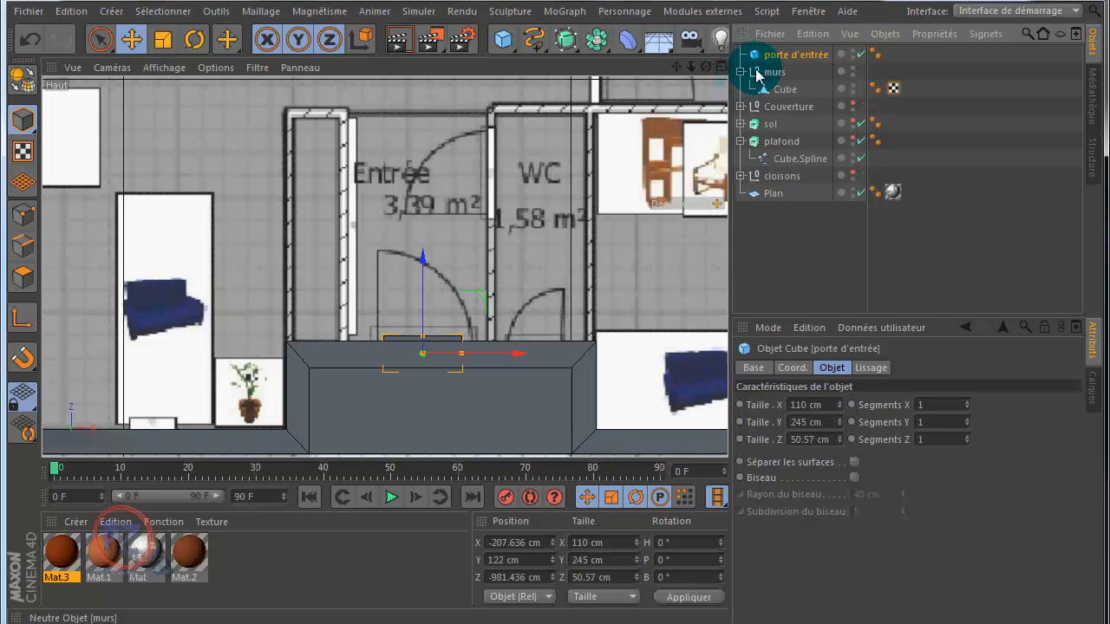
{"action": "left_click", "coordinate": [785, 90]}
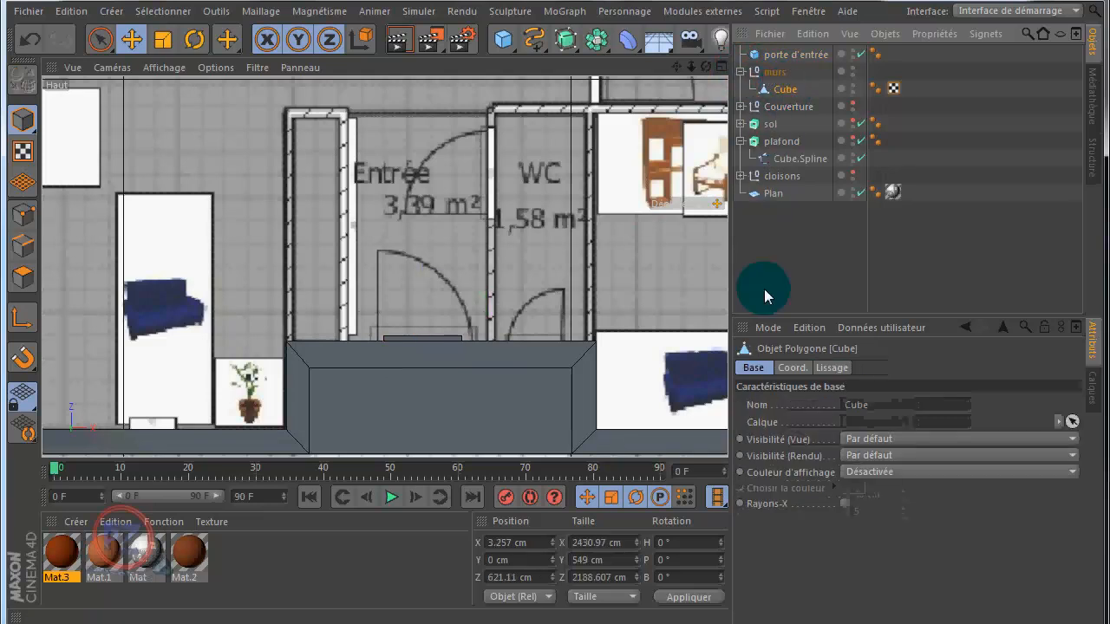
{"action": "left_click", "coordinate": [846, 504]}
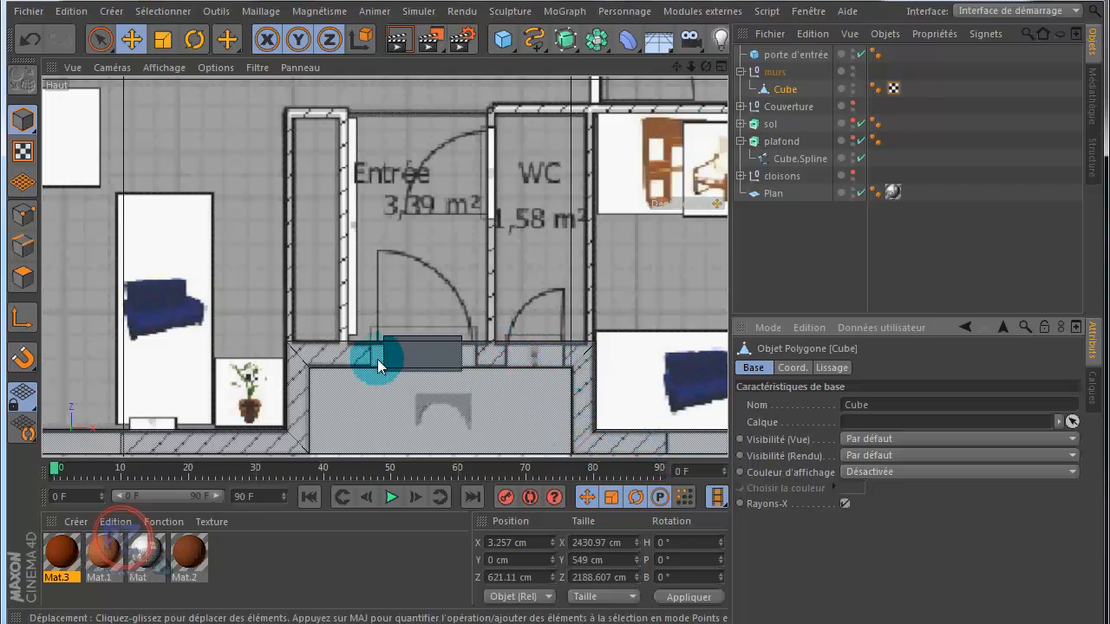
Duplicate porte d'entrée and move the copy into the living room's front wall opening, at about X -793 cm and Z -1105 cm.
{"action": "scroll", "coordinate": [587, 155], "scroll_direction": "down", "scroll_amount": 2}
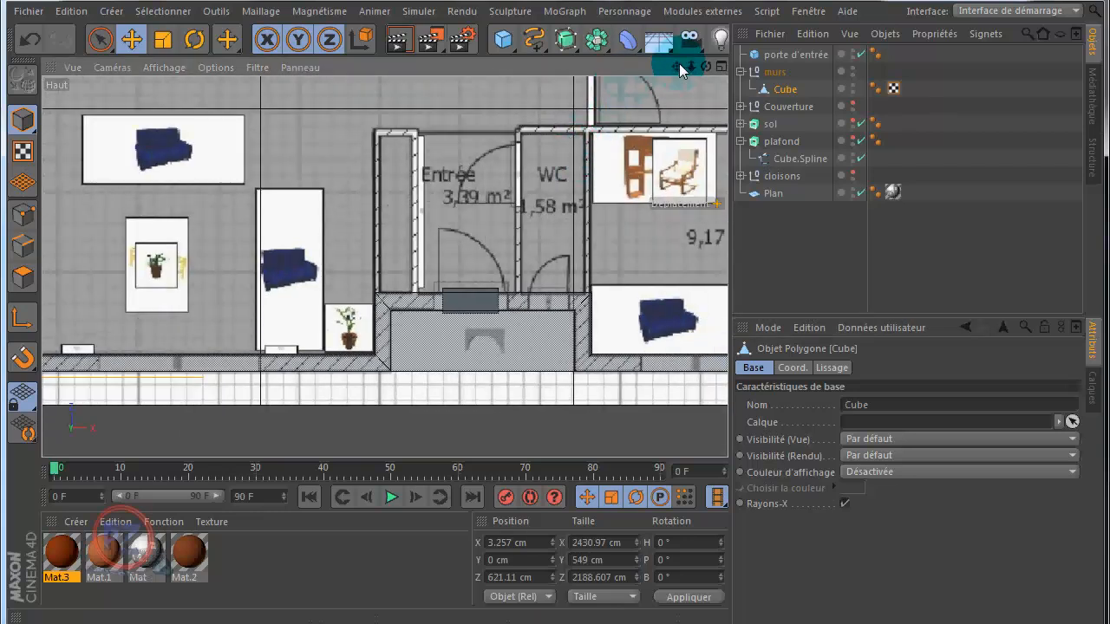
{"action": "left_click_drag", "start_coordinate": [680, 65], "coordinate": [555, 294]}
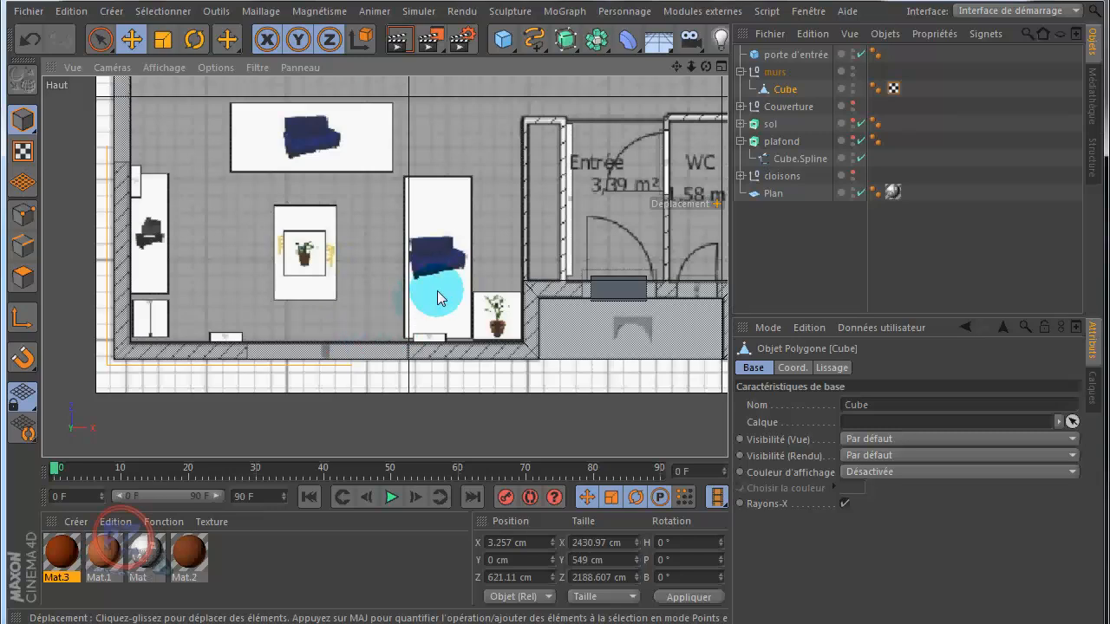
{"action": "scroll", "coordinate": [479, 230], "scroll_direction": "down", "scroll_amount": 4}
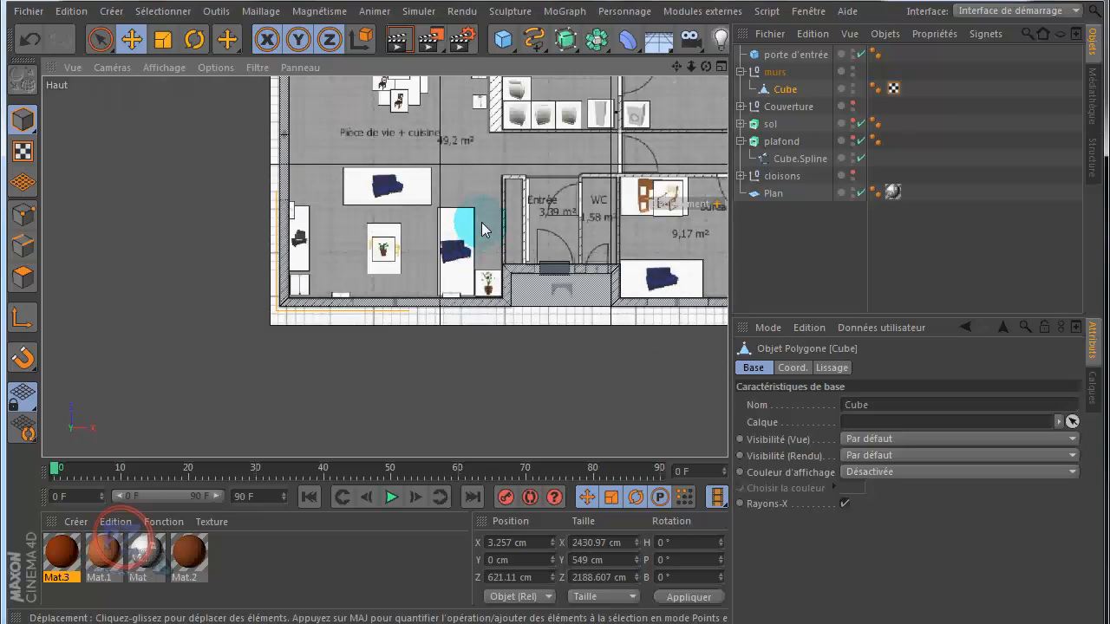
{"action": "scroll", "coordinate": [481, 222], "scroll_direction": "up", "scroll_amount": 3}
{"action": "scroll", "coordinate": [481, 222], "scroll_direction": "up", "scroll_amount": 1}
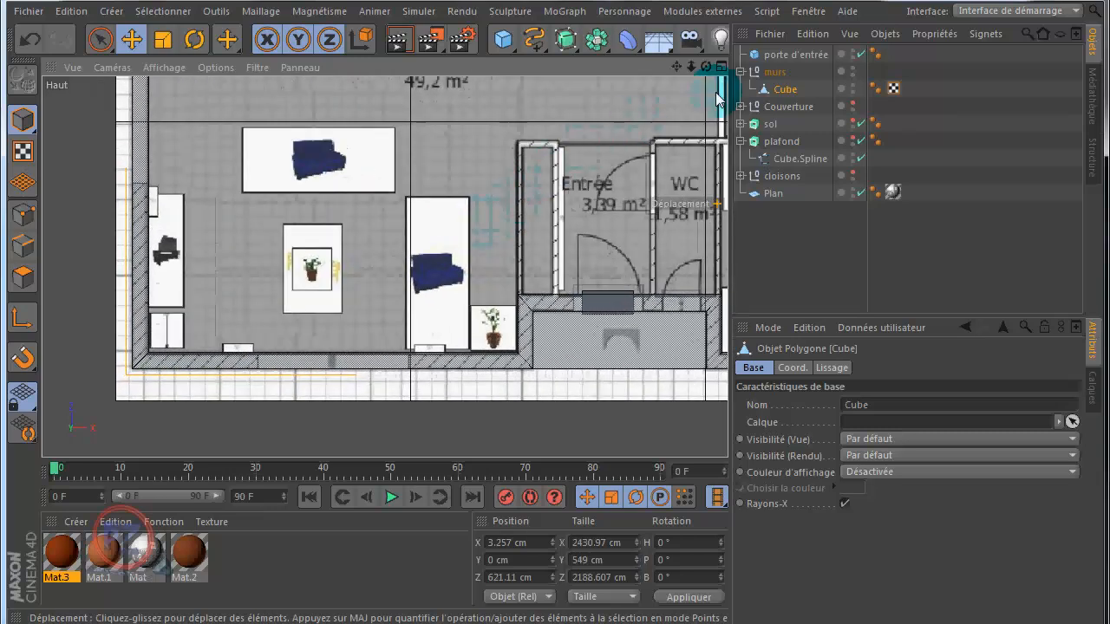
{"action": "left_click", "coordinate": [778, 56]}
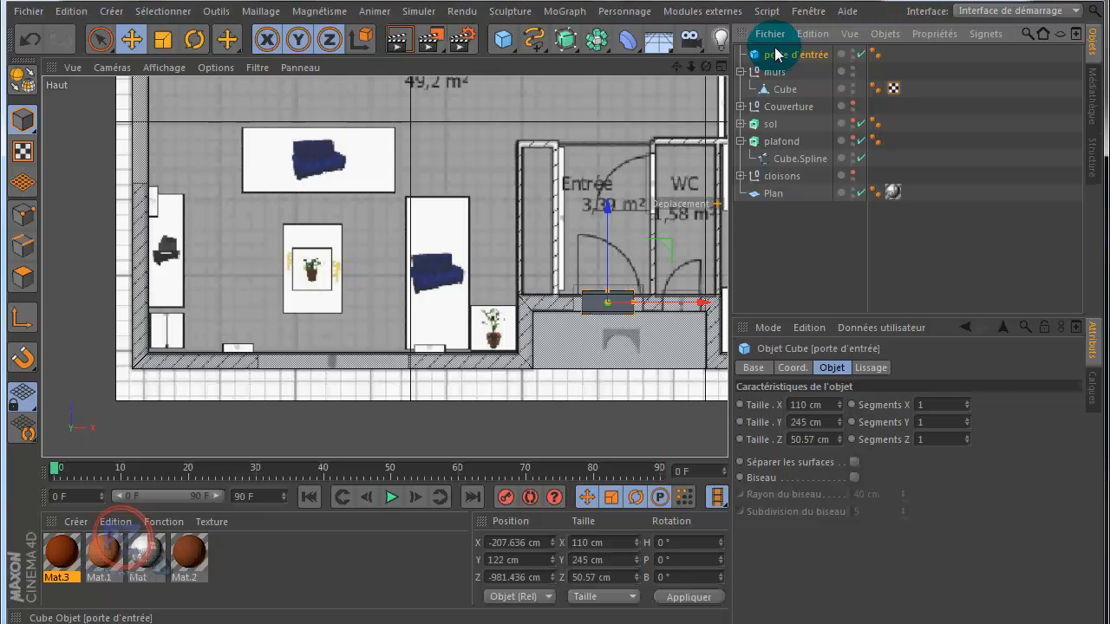
{"action": "key", "text": "ctrl+c"}
{"action": "key", "text": "ctrl+v"}
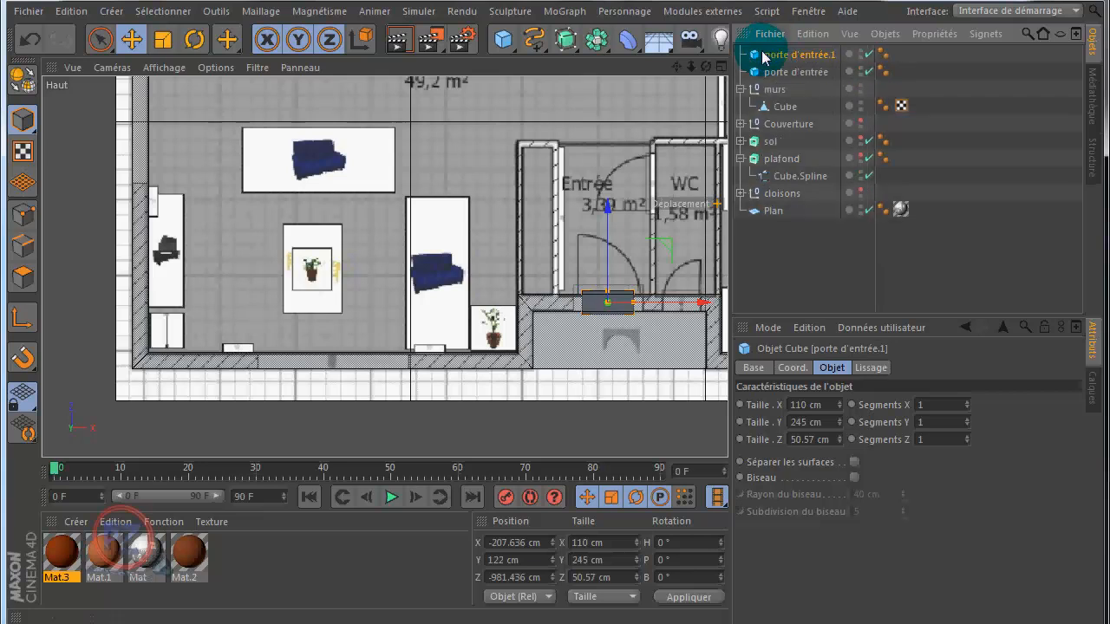
{"action": "left_click_drag", "start_coordinate": [704, 304], "coordinate": [429, 337]}
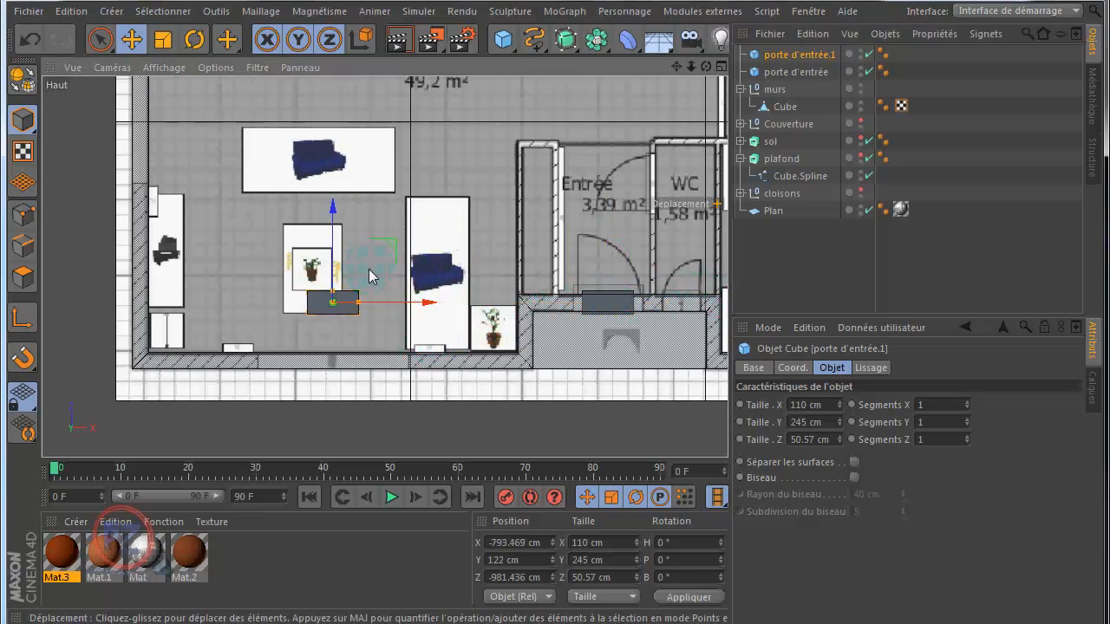
{"action": "left_click_drag", "start_coordinate": [332, 216], "coordinate": [331, 273]}
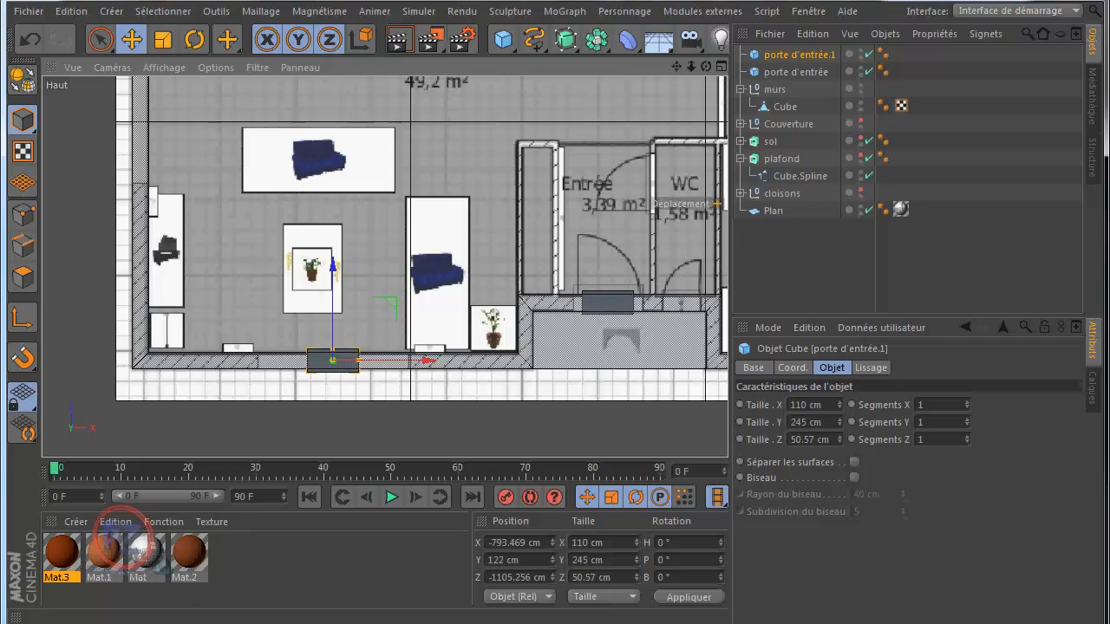
Check the sliding bay file's dimensions in the portes et fenetres tuto folder and set porte d'entrée.1's X size to 300 cm.
{"action": "key", "text": "alt+Tab"}
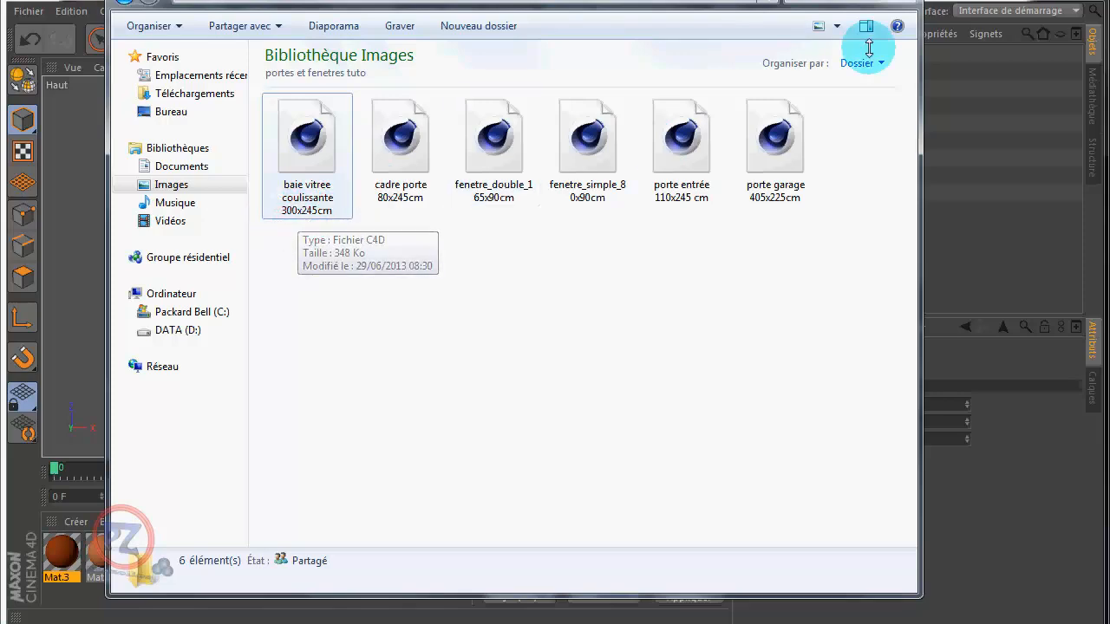
{"action": "left_click", "coordinate": [842, 0]}
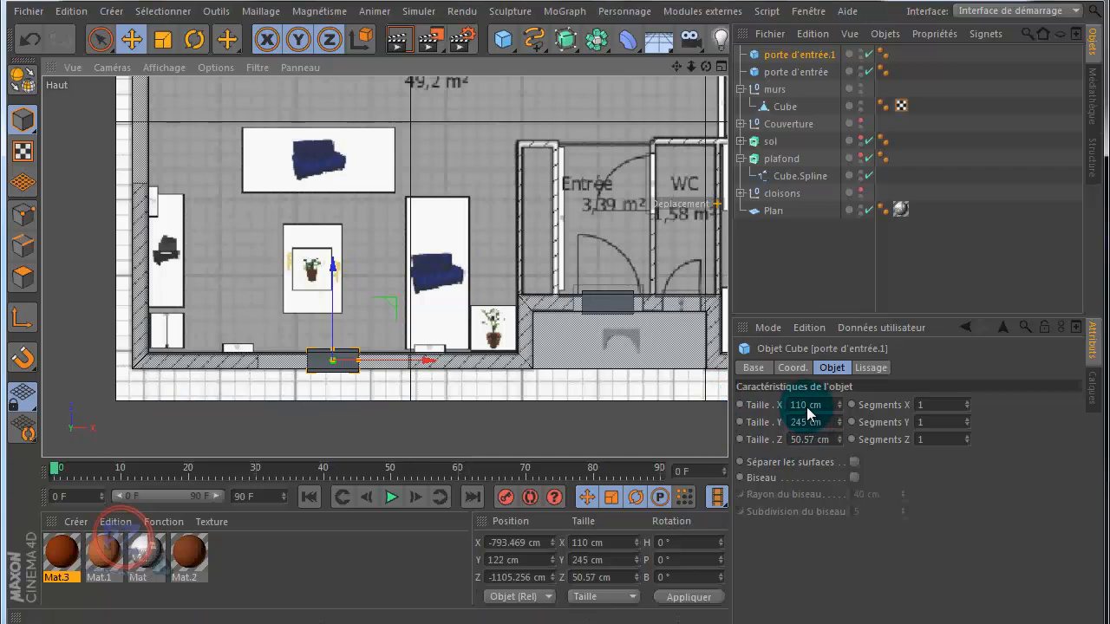
{"action": "left_click_drag", "start_coordinate": [808, 409], "coordinate": [778, 411]}
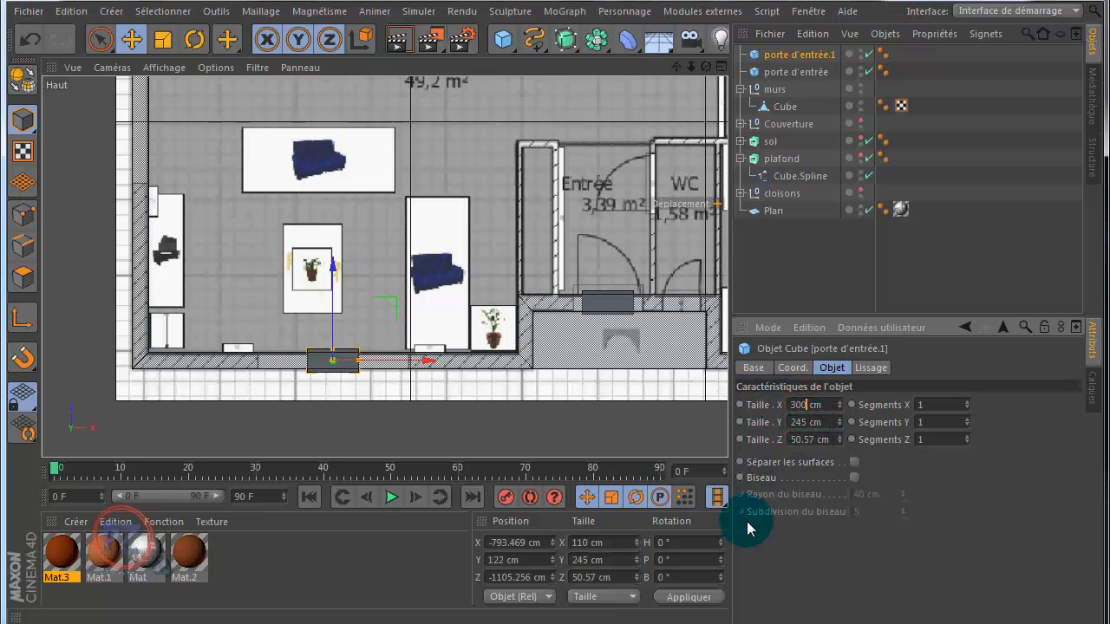
{"action": "left_click", "coordinate": [827, 548]}
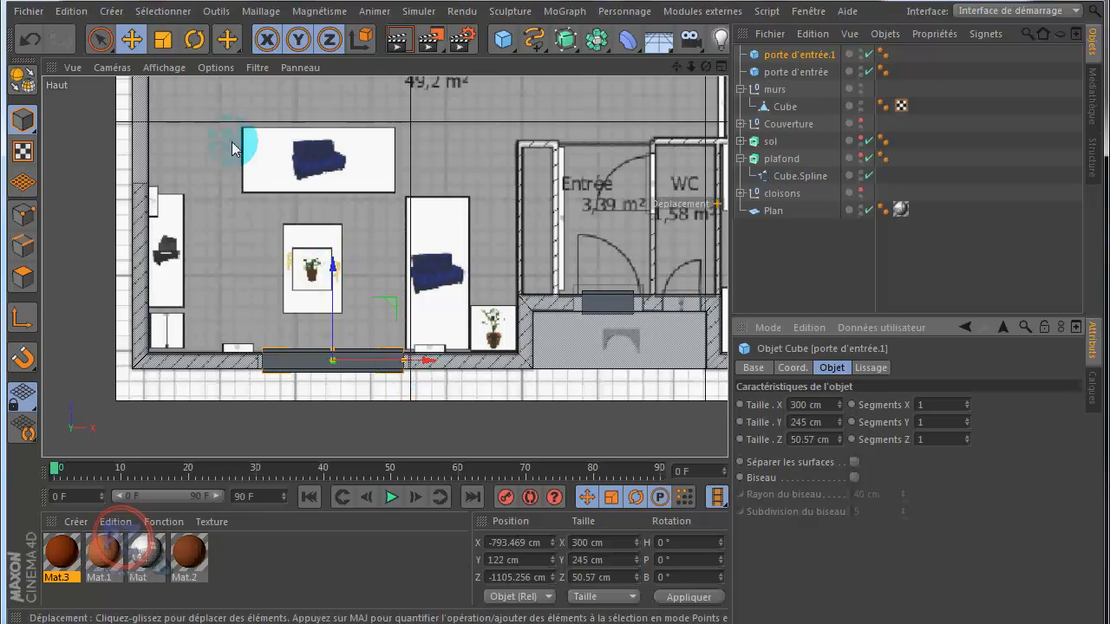
{"action": "middle_click", "coordinate": [79, 201]}
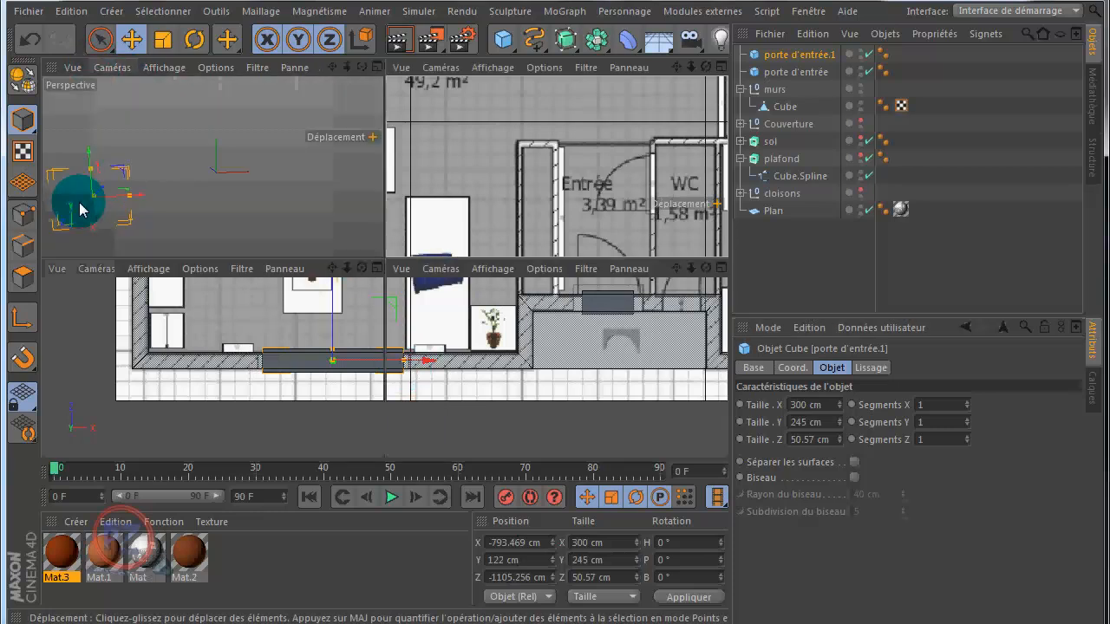
{"action": "middle_click", "coordinate": [165, 191]}
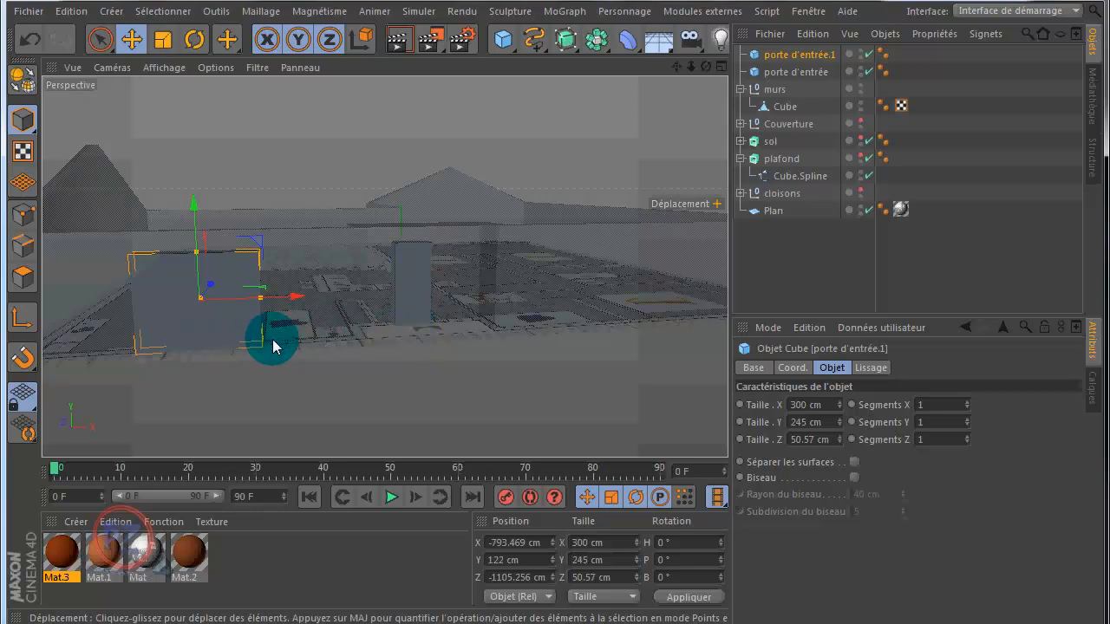
{"action": "middle_click", "coordinate": [563, 161]}
{"action": "middle_click", "coordinate": [563, 165]}
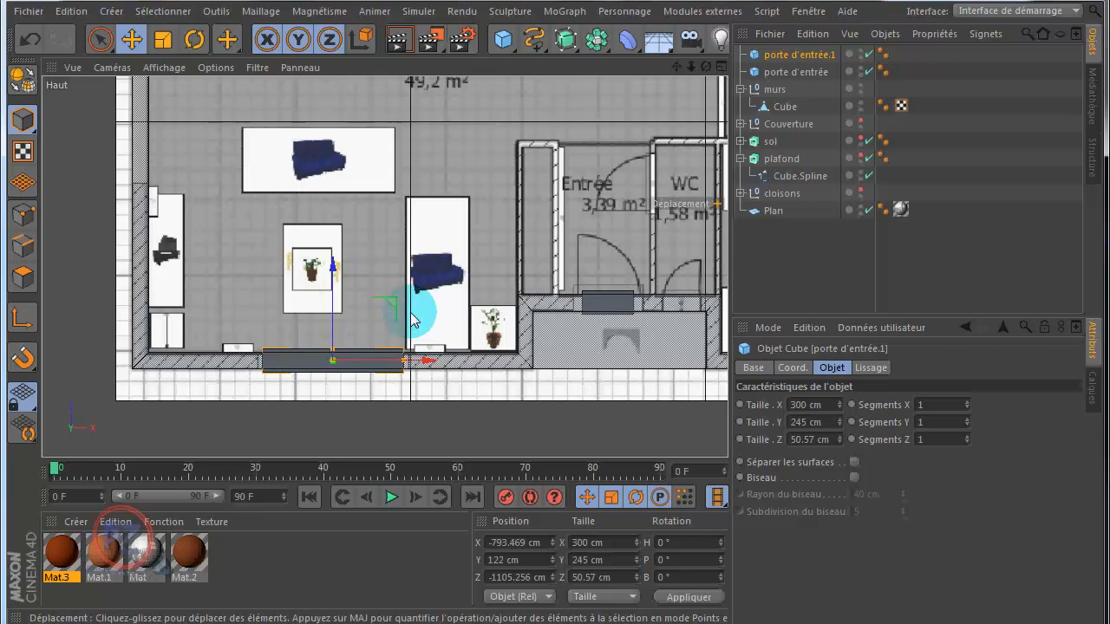
Rename porte d'entrée.1 as "porte fenetre double".
{"action": "double_click", "coordinate": [783, 56]}
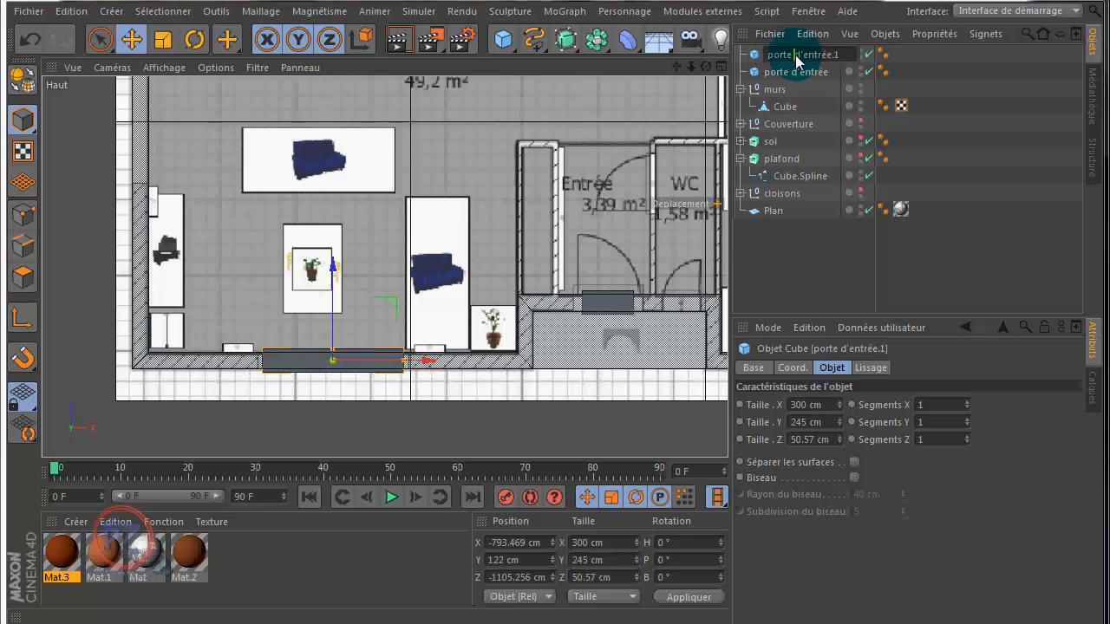
{"action": "left_click_drag", "start_coordinate": [796, 59], "coordinate": [855, 61]}
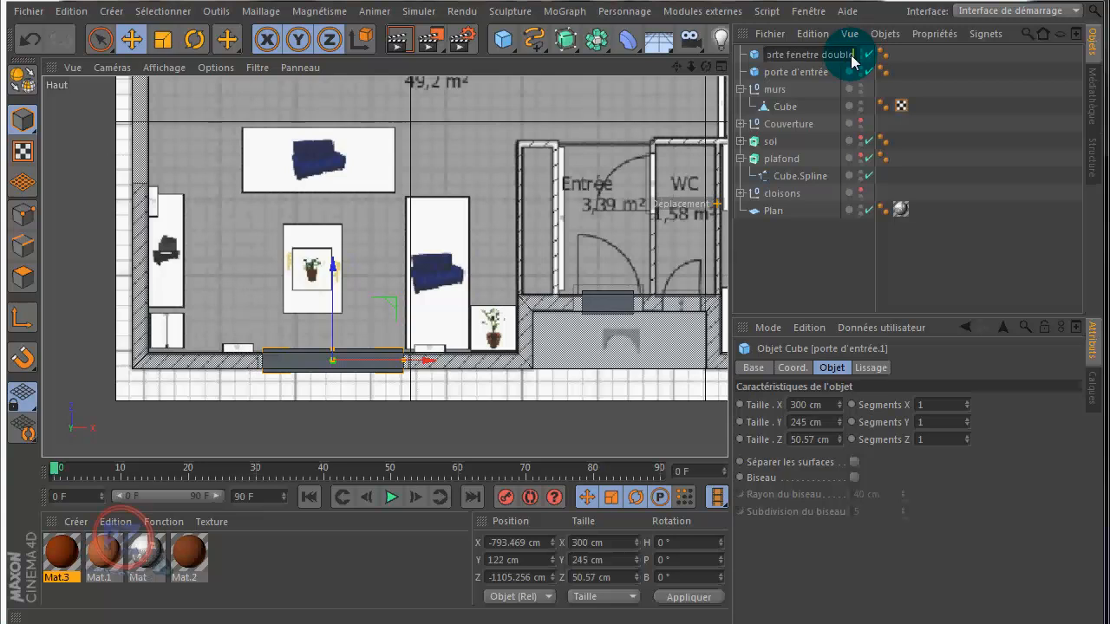
{"action": "key", "text": "Return"}
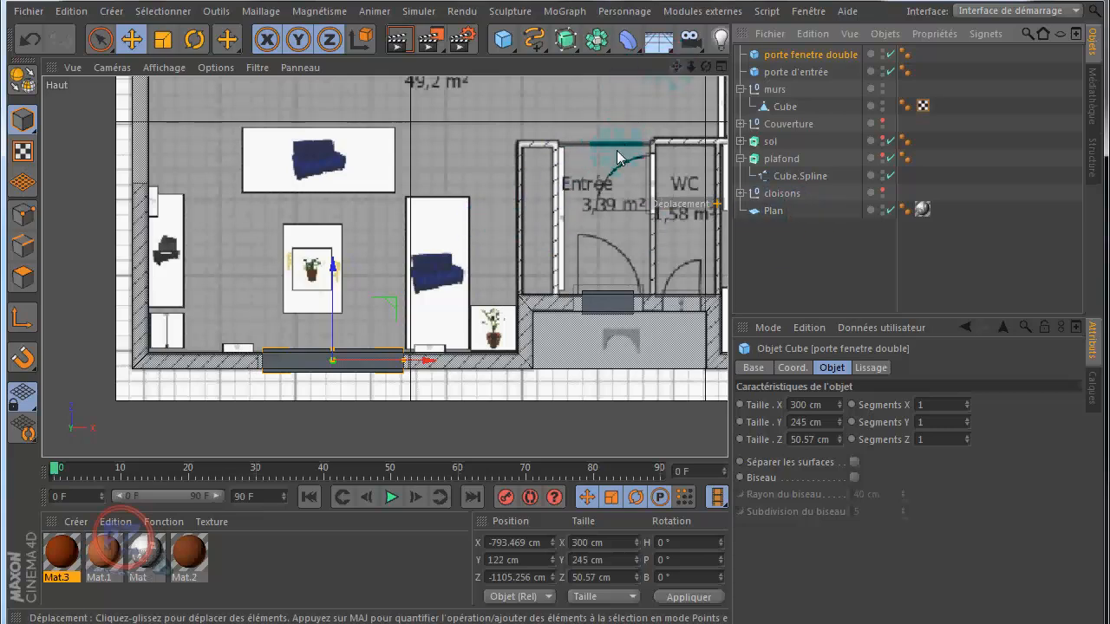
Duplicate porte fenetre double and move the copy onto the living room's side wall, at about X -1198 cm and Z -488 cm.
{"action": "scroll", "coordinate": [617, 162], "scroll_direction": "down", "scroll_amount": 2}
{"action": "scroll", "coordinate": [617, 161], "scroll_direction": "down", "scroll_amount": 1}
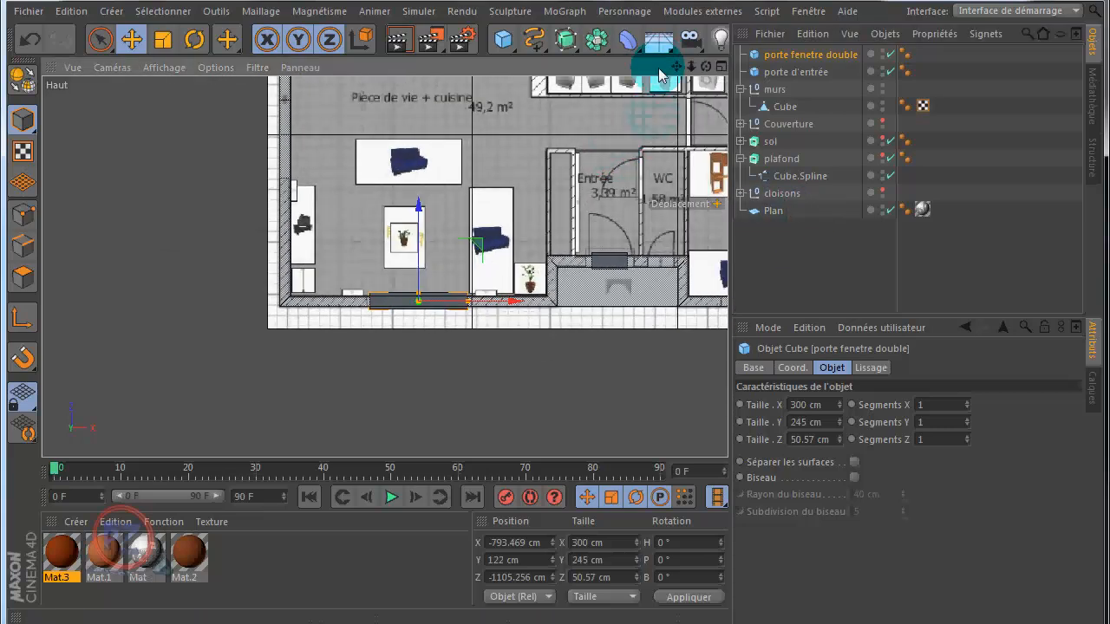
{"action": "left_click_drag", "start_coordinate": [675, 69], "coordinate": [558, 303]}
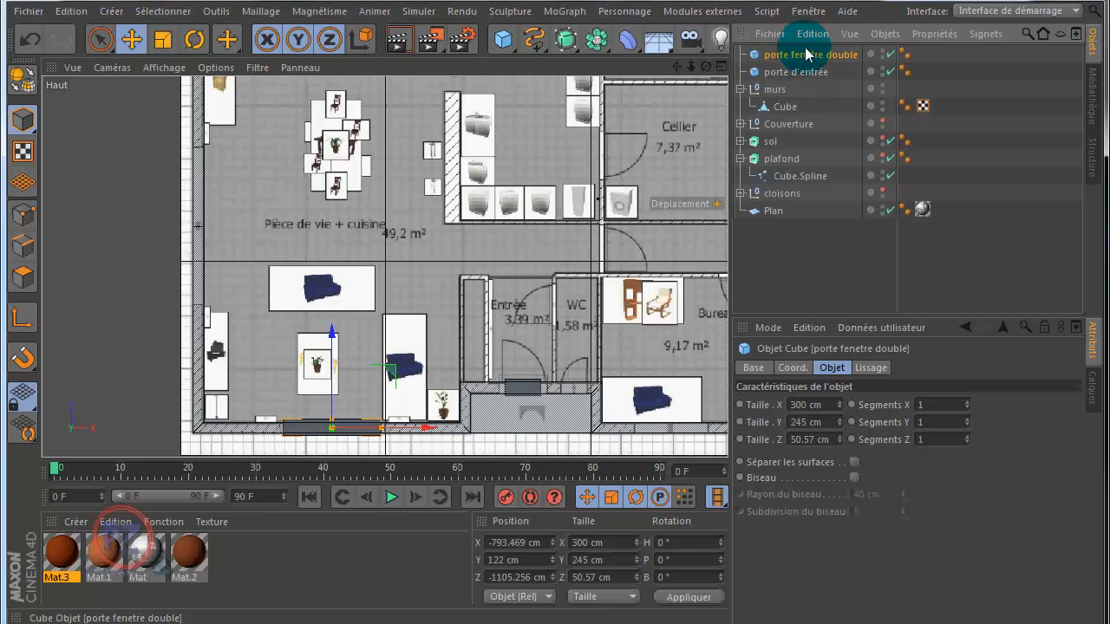
{"action": "key", "text": "ctrl+c"}
{"action": "key", "text": "ctrl+v"}
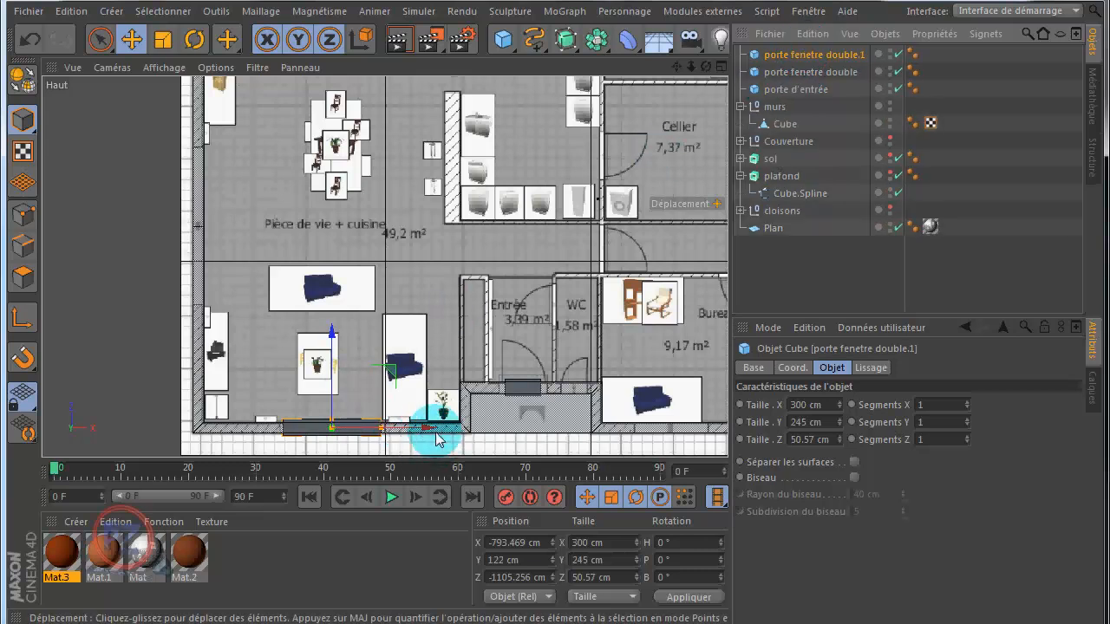
{"action": "left_click_drag", "start_coordinate": [436, 440], "coordinate": [333, 137]}
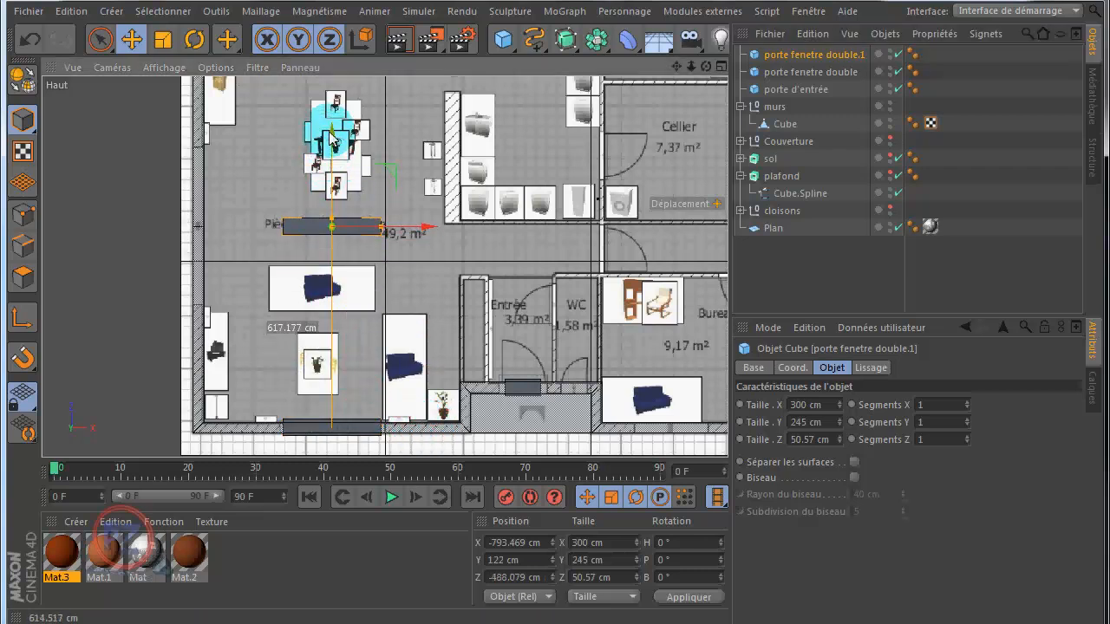
{"action": "left_click_drag", "start_coordinate": [415, 228], "coordinate": [293, 229]}
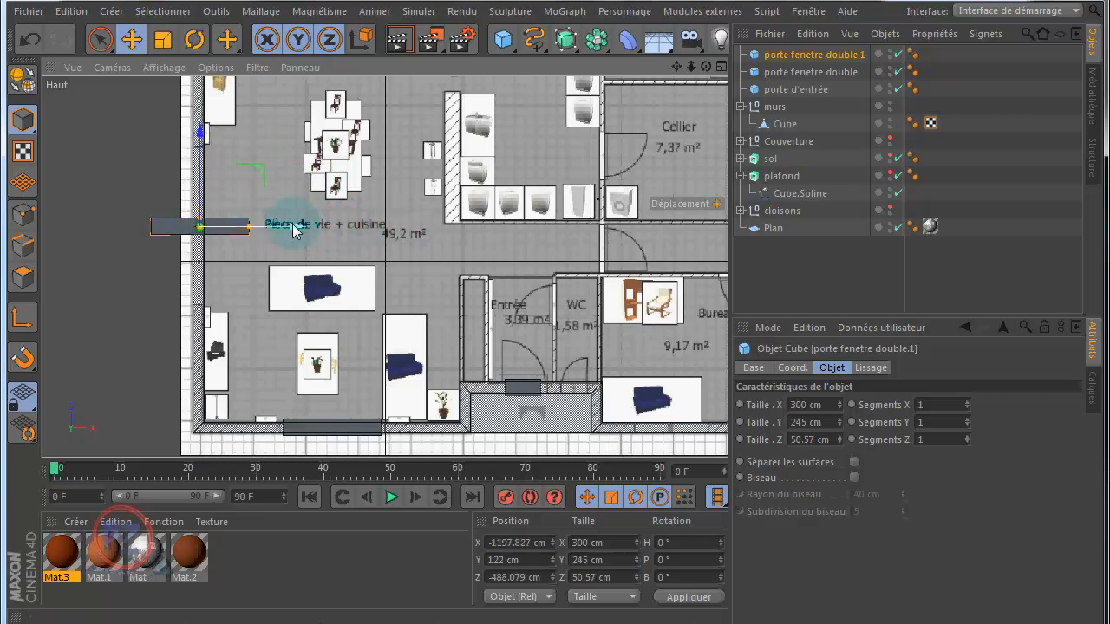
Rotate porte fenetre double.1 to a heading of -90° and shift it to about X -1204 cm, centred across the side wall.
{"action": "left_click", "coordinate": [194, 39]}
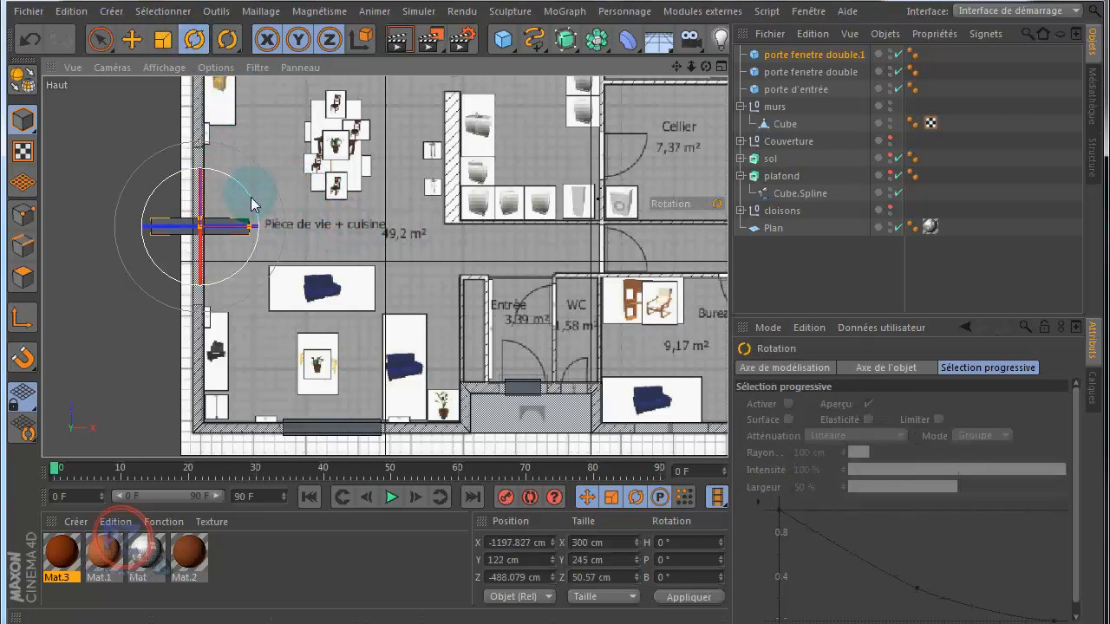
{"action": "left_click_drag", "start_coordinate": [250, 199], "coordinate": [251, 200]}
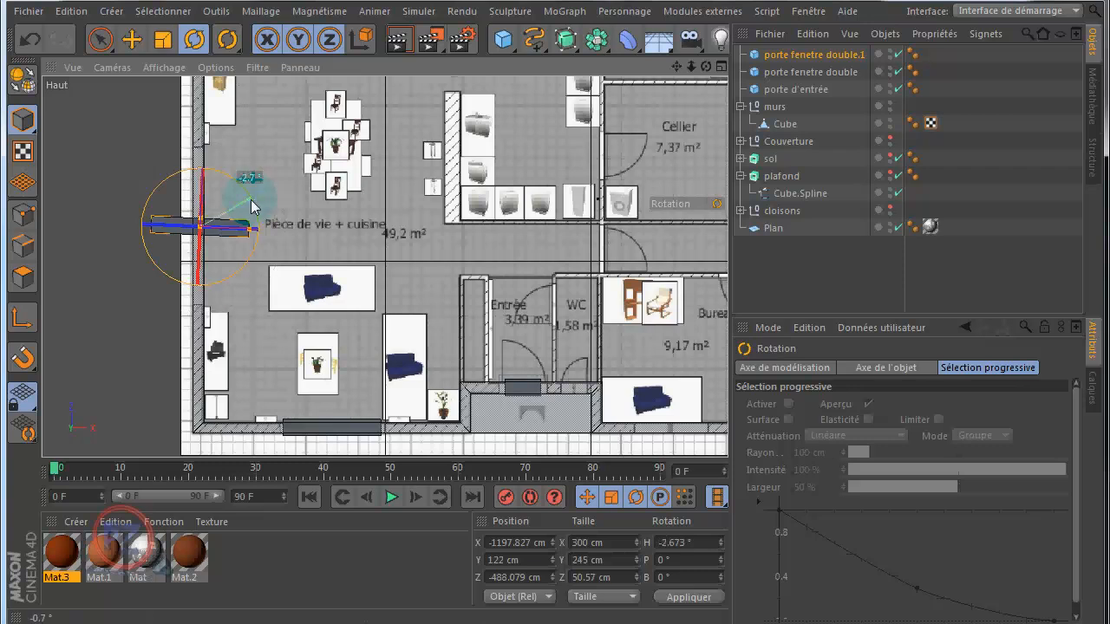
{"action": "left_click_drag", "start_coordinate": [250, 199], "coordinate": [243, 300]}
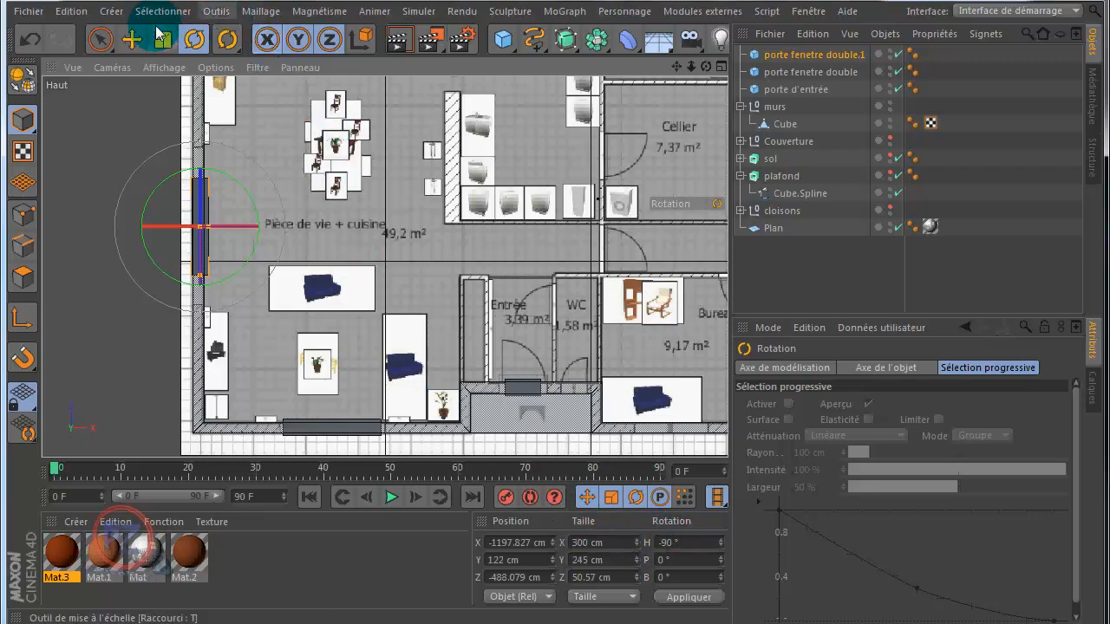
{"action": "left_click", "coordinate": [131, 39]}
{"action": "scroll", "coordinate": [242, 234], "scroll_direction": "up", "scroll_amount": 1}
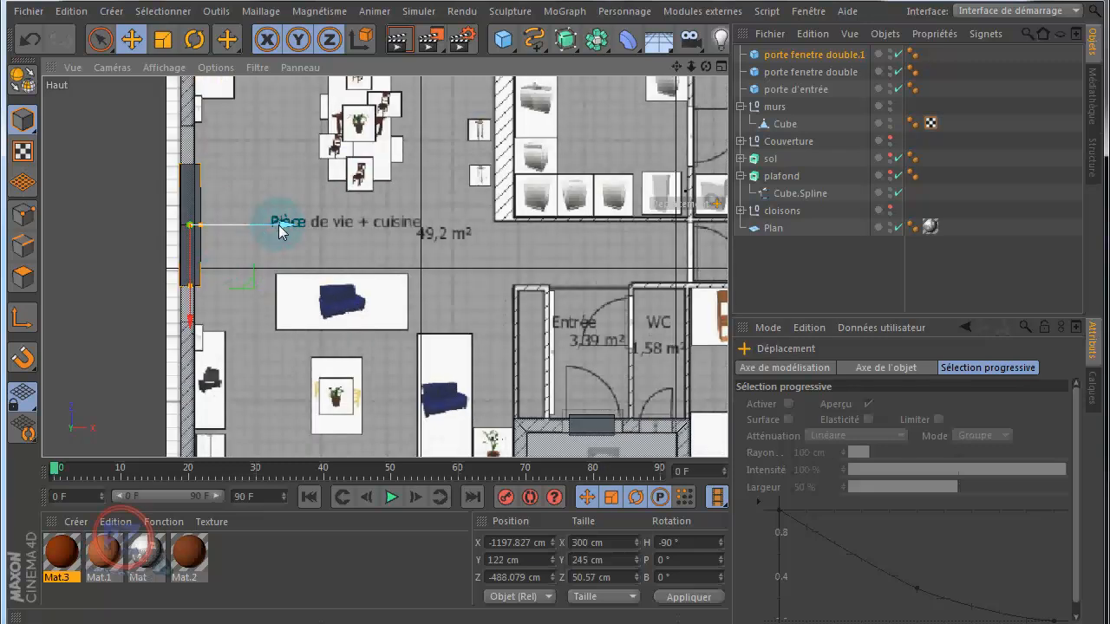
{"action": "left_click_drag", "start_coordinate": [281, 227], "coordinate": [278, 229]}
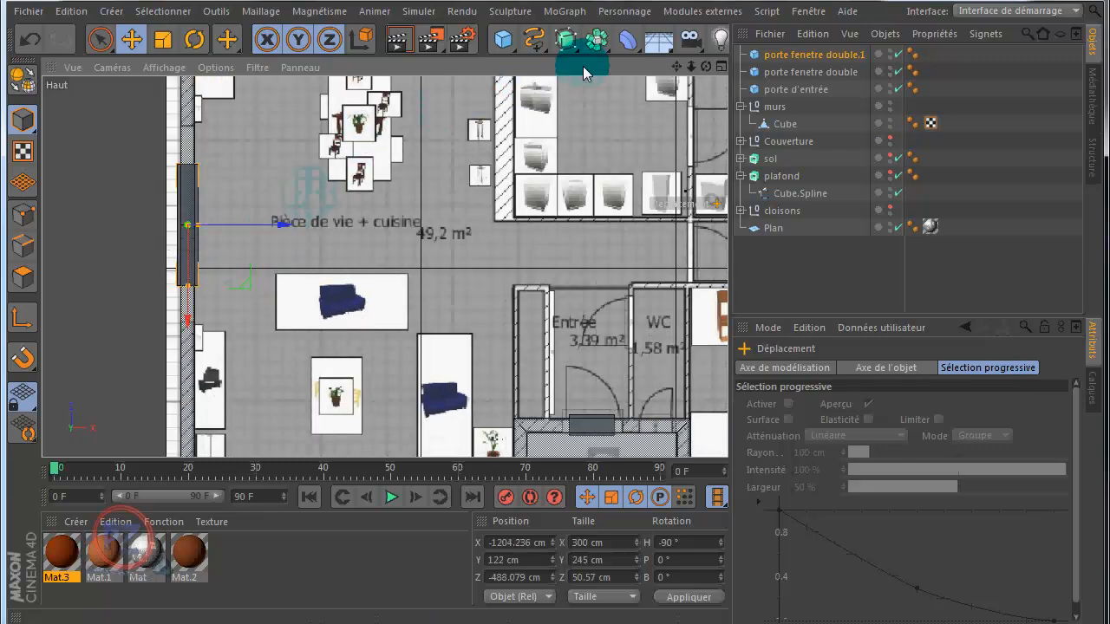
Examine the door and window model sizes in the portes et fenetres folders and compare them with the living room's side wall opening.
{"action": "left_click_drag", "start_coordinate": [676, 67], "coordinate": [556, 300]}
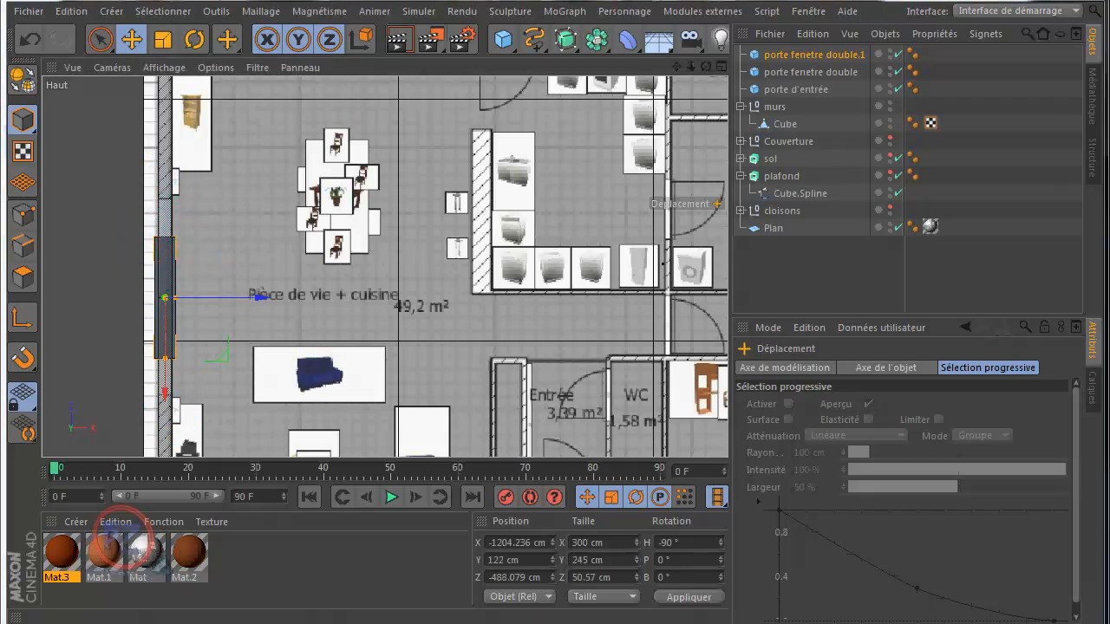
{"action": "left_click", "coordinate": [334, 622]}
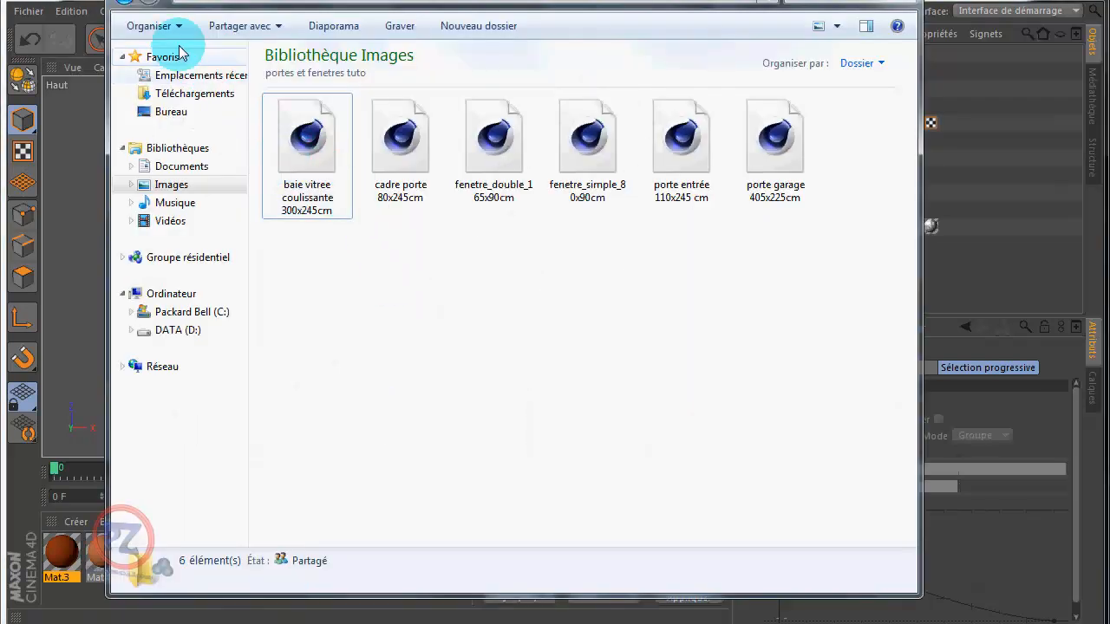
{"action": "left_click", "coordinate": [126, 5]}
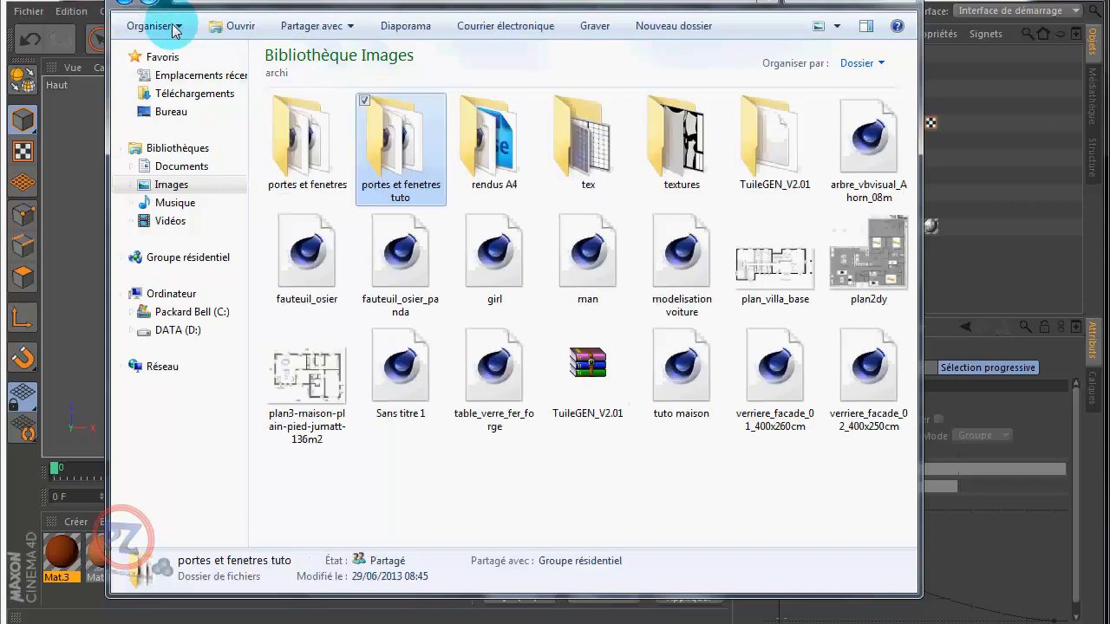
{"action": "double_click", "coordinate": [302, 162]}
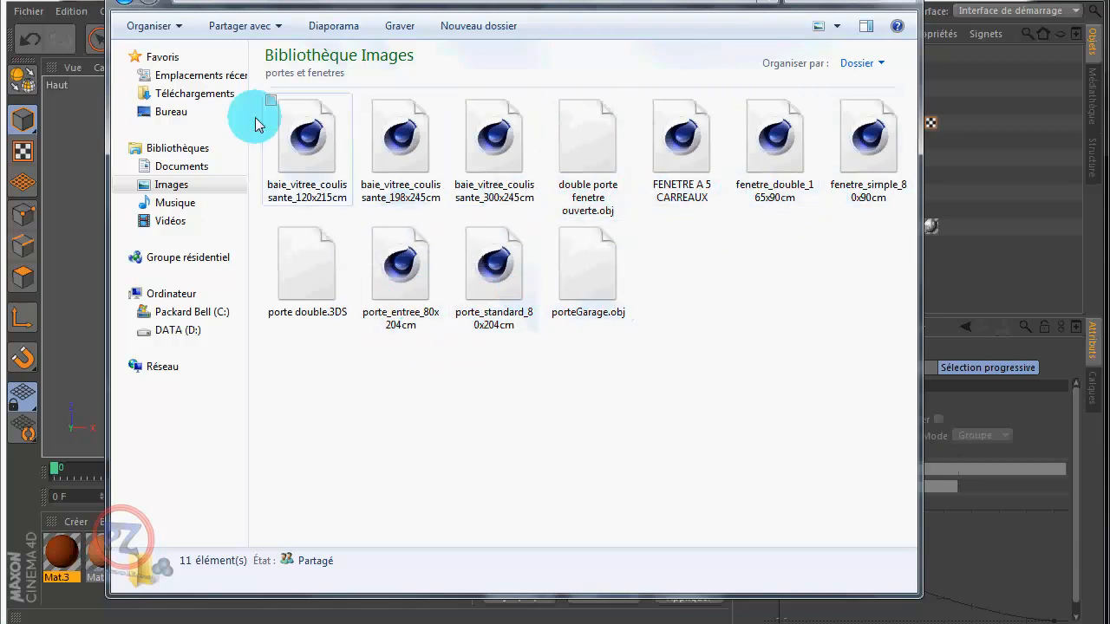
{"action": "left_click", "coordinate": [126, 1]}
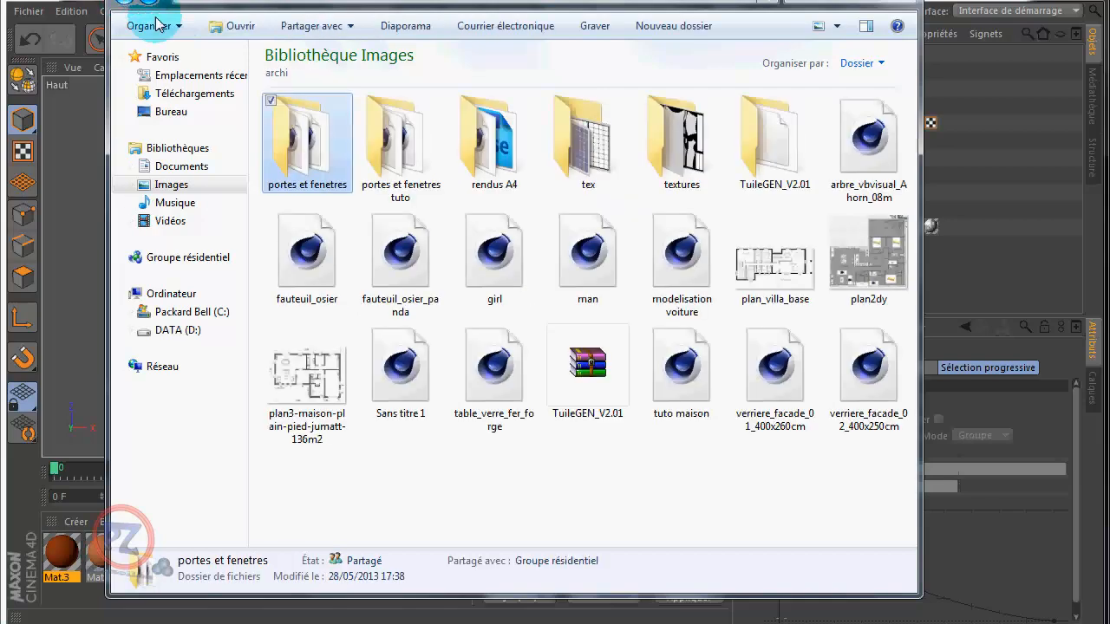
{"action": "left_click", "coordinate": [403, 165]}
{"action": "double_click", "coordinate": [406, 171]}
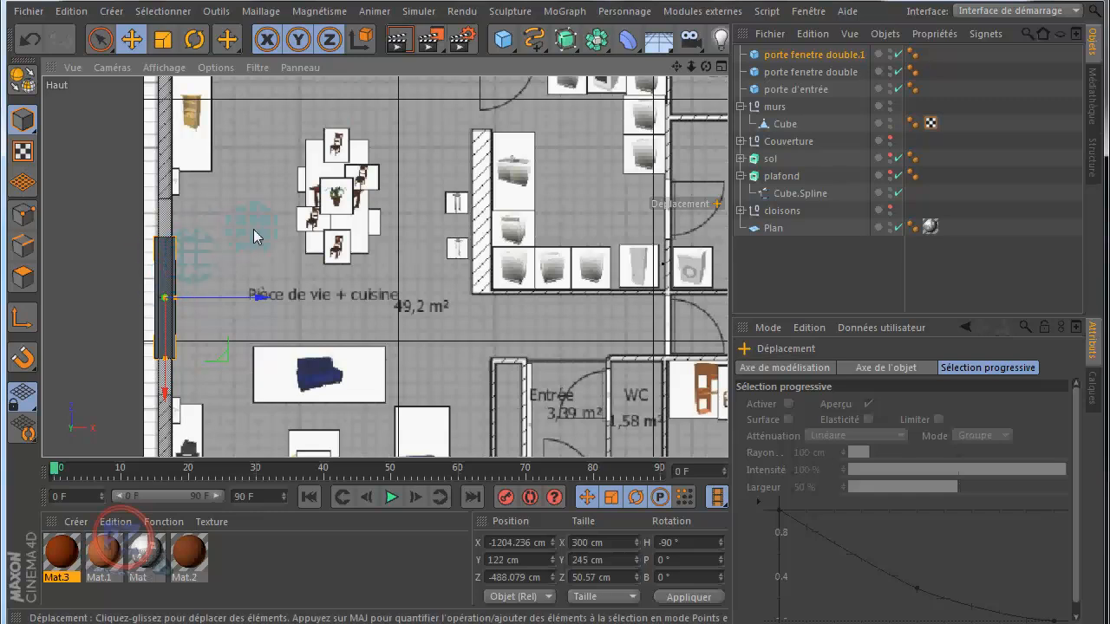
{"action": "scroll", "coordinate": [255, 227], "scroll_direction": "up", "scroll_amount": 2}
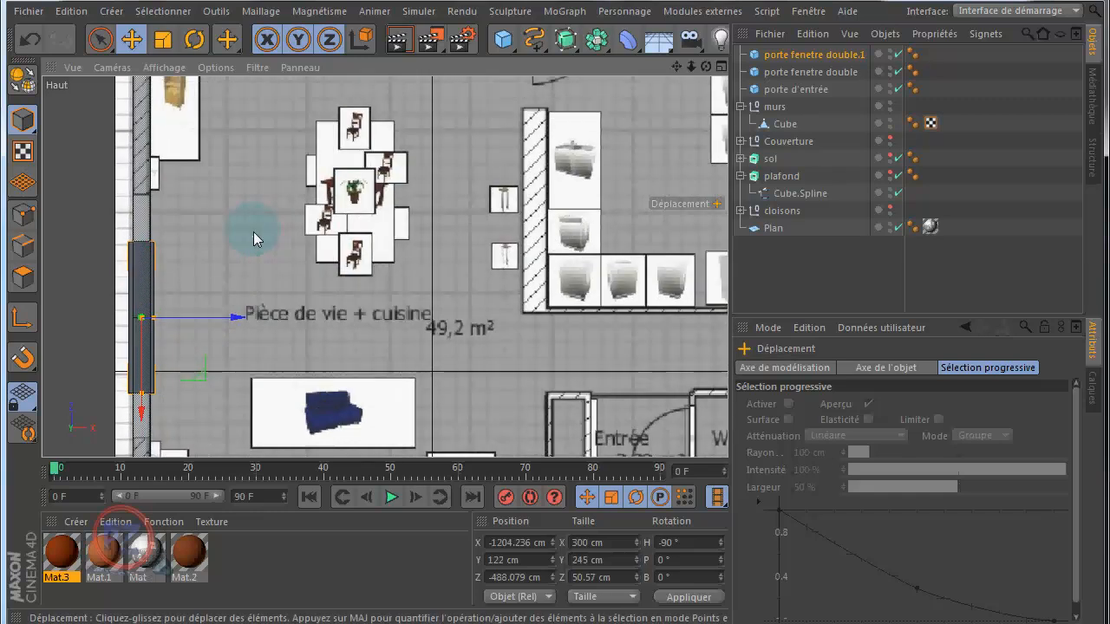
{"action": "scroll", "coordinate": [251, 234], "scroll_direction": "down", "scroll_amount": 2}
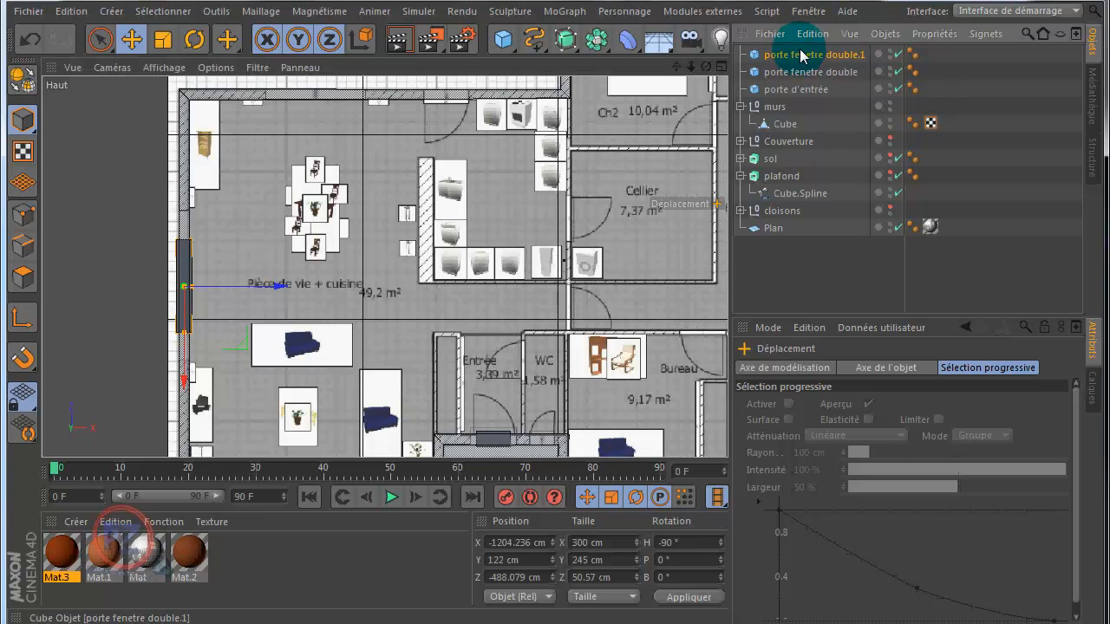
Duplicate the front wall's porte fenetre double and move the copy along Z to about 130 cm, onto the dining area's rear wall.
{"action": "key", "text": "ctrl+v"}
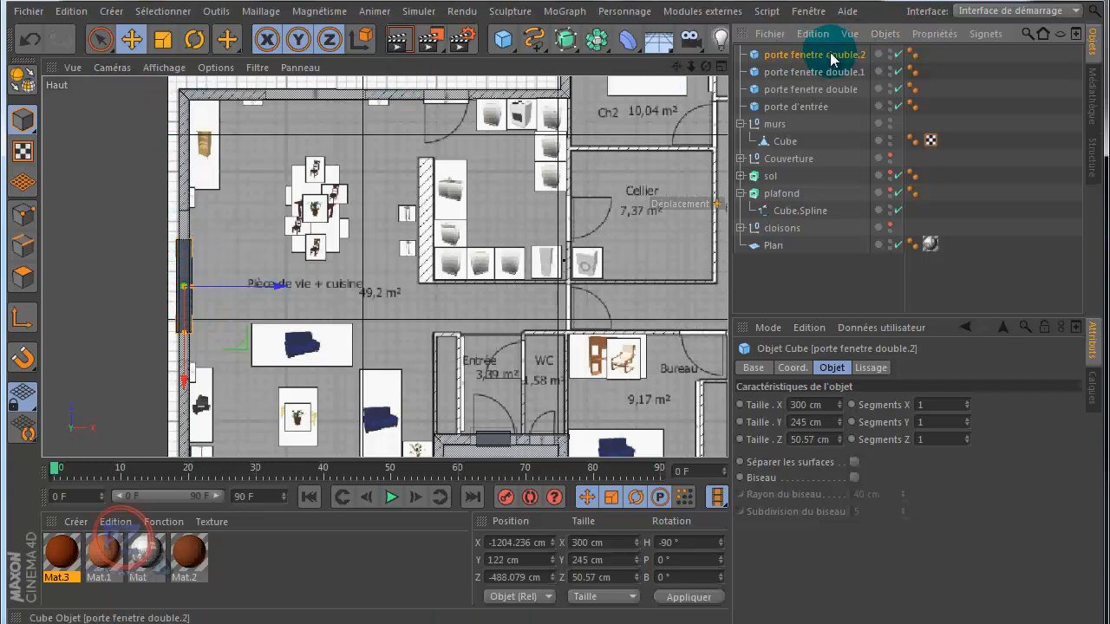
{"action": "key", "text": "Delete"}
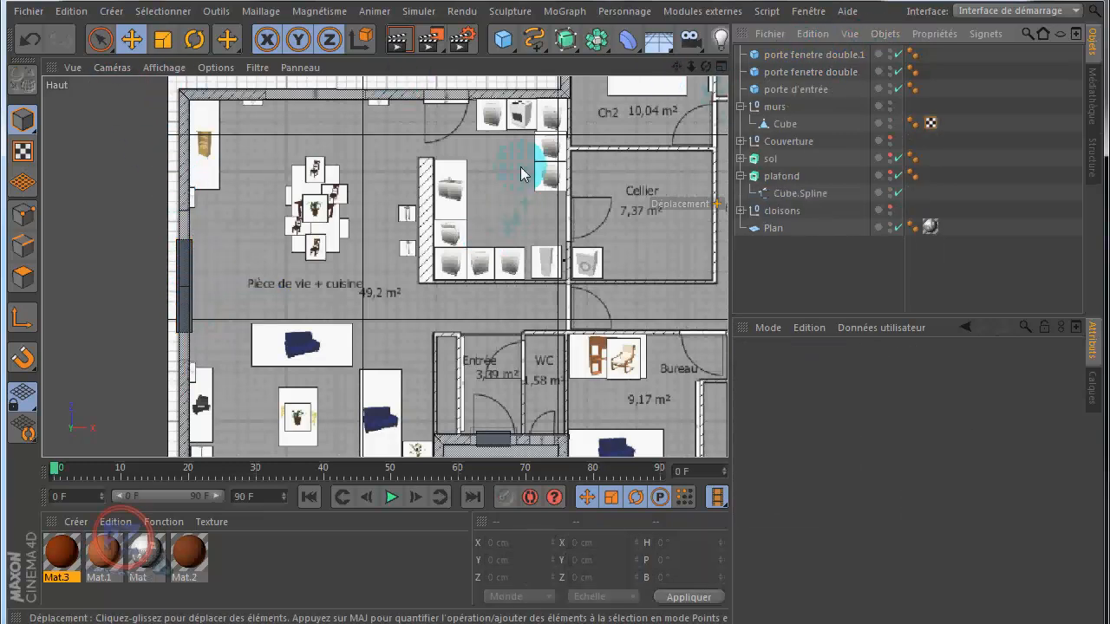
{"action": "left_click", "coordinate": [815, 73]}
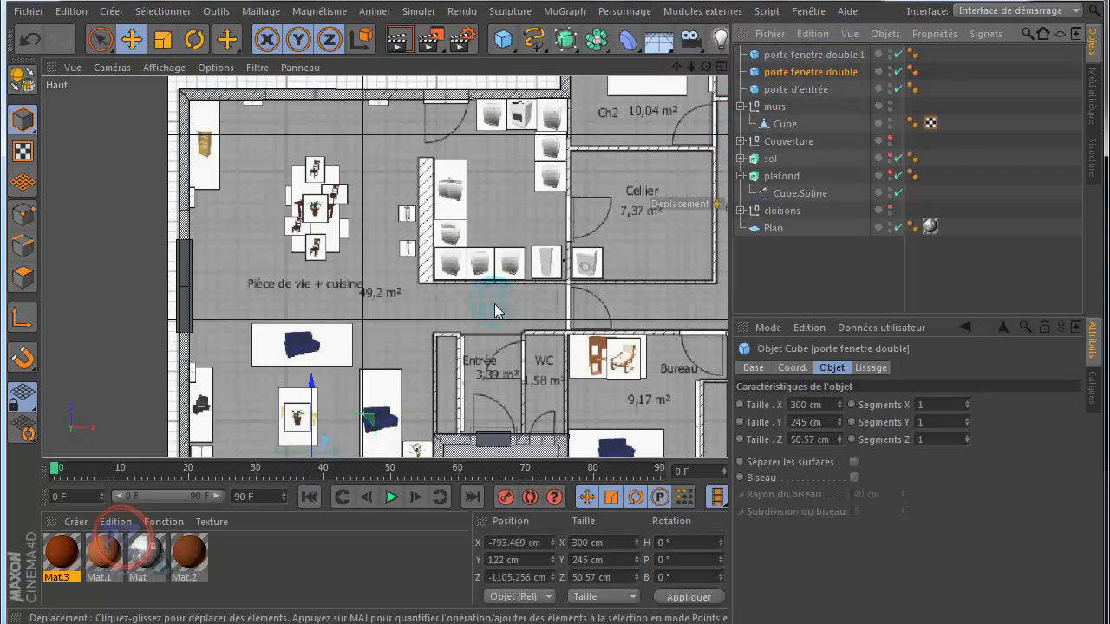
{"action": "left_click_drag", "start_coordinate": [675, 67], "coordinate": [556, 328]}
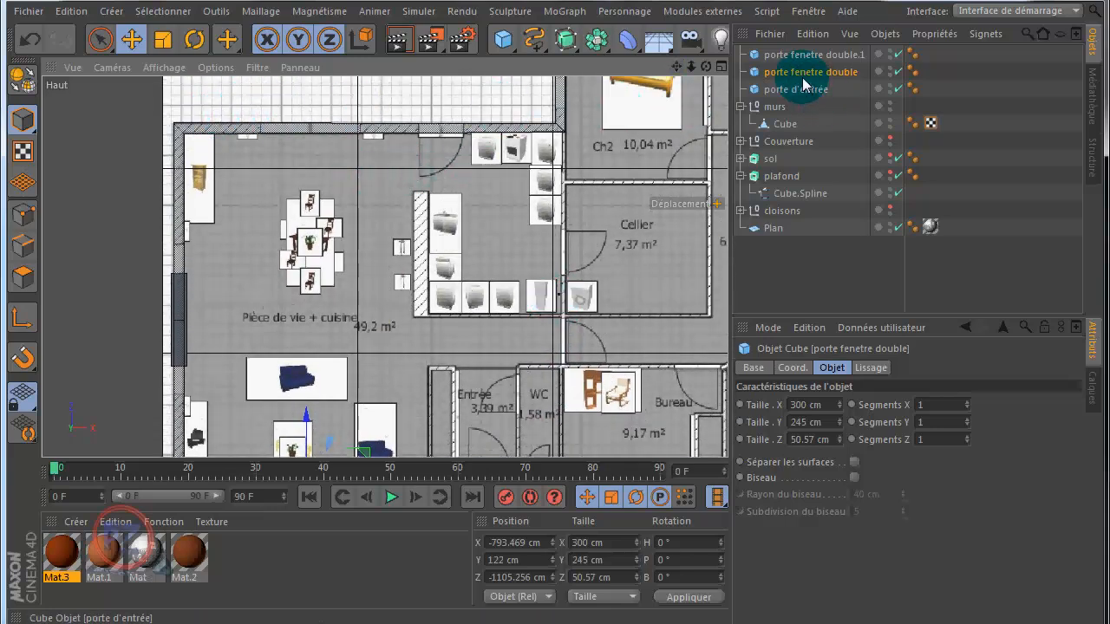
{"action": "key", "text": "ctrl+c"}
{"action": "key", "text": "ctrl+v"}
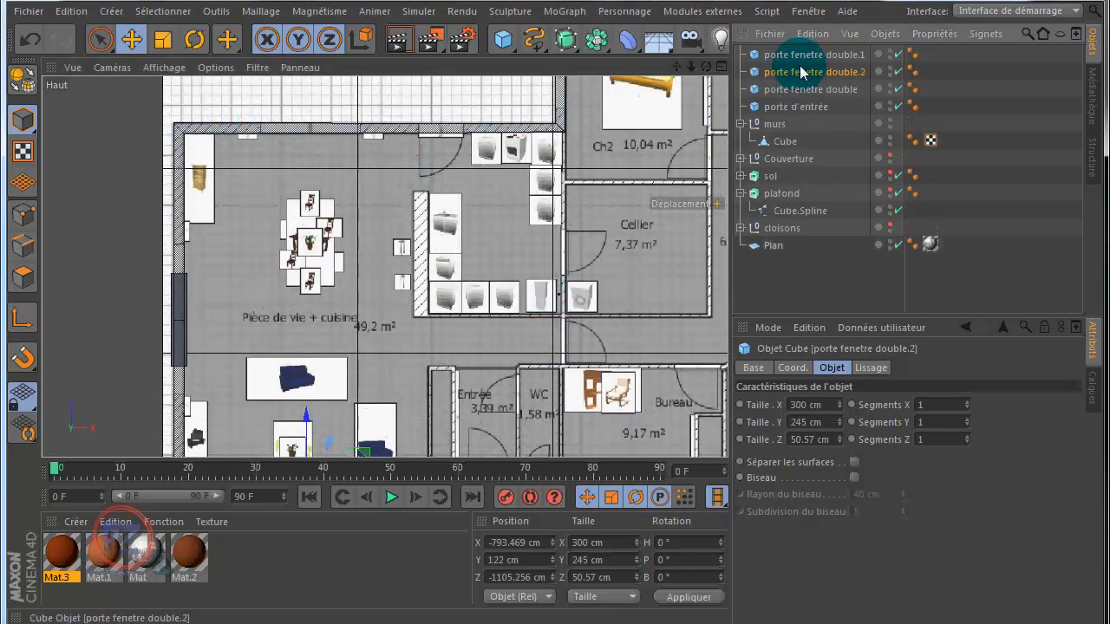
{"action": "left_click_drag", "start_coordinate": [305, 422], "coordinate": [554, 293]}
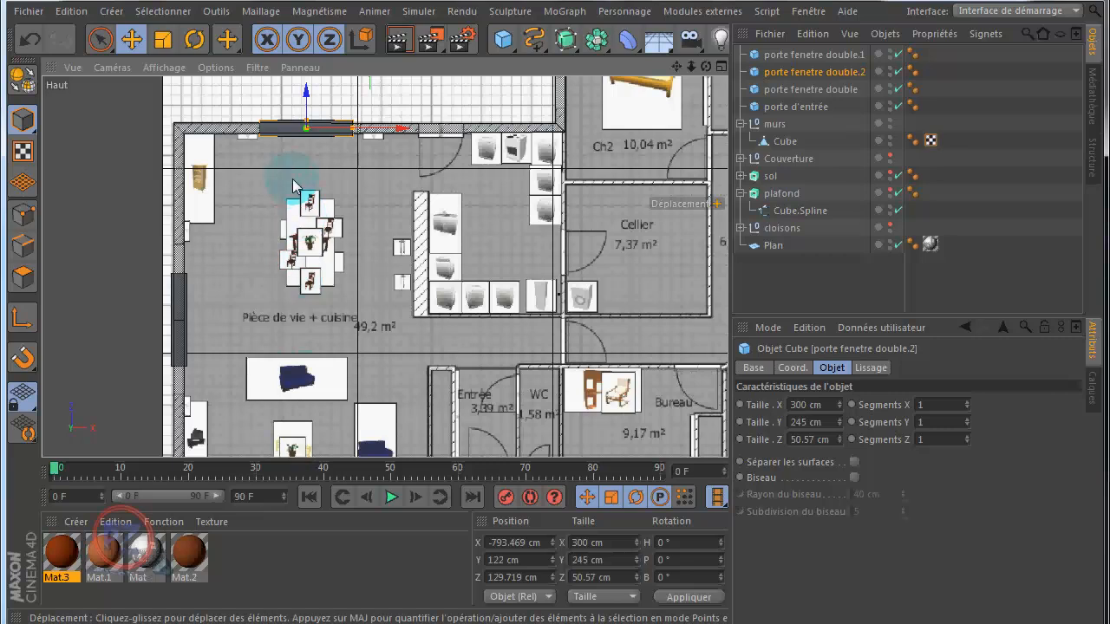
{"action": "scroll", "coordinate": [313, 119], "scroll_direction": "up", "scroll_amount": 5}
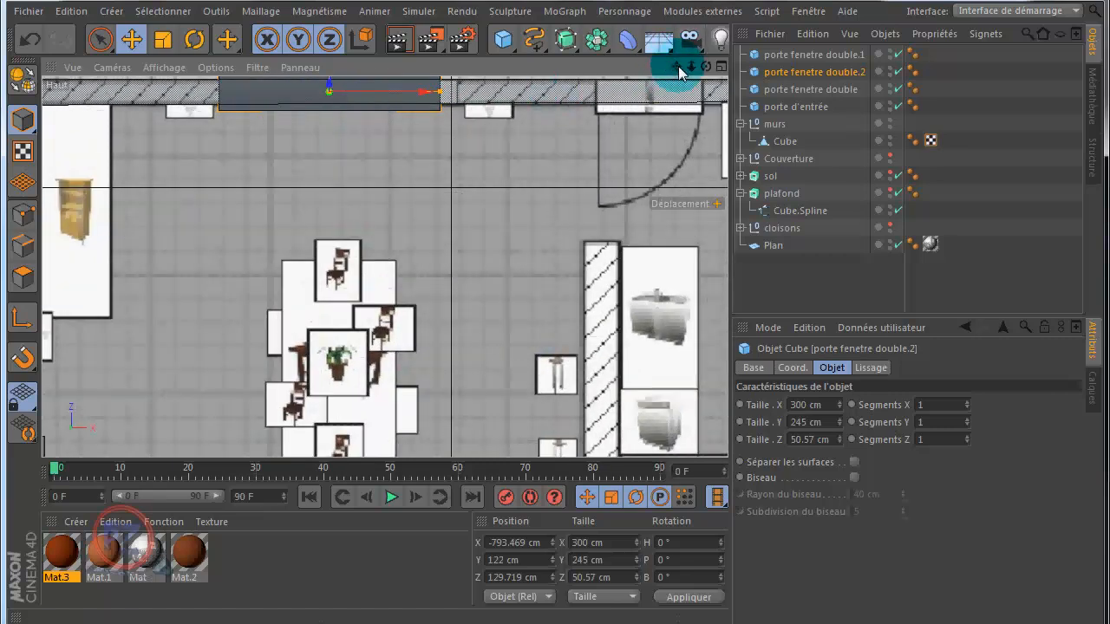
Shift porte fenetre double.2 along X to about -782 cm, within the opening of the dining area's rear wall.
{"action": "left_click_drag", "start_coordinate": [676, 66], "coordinate": [555, 299]}
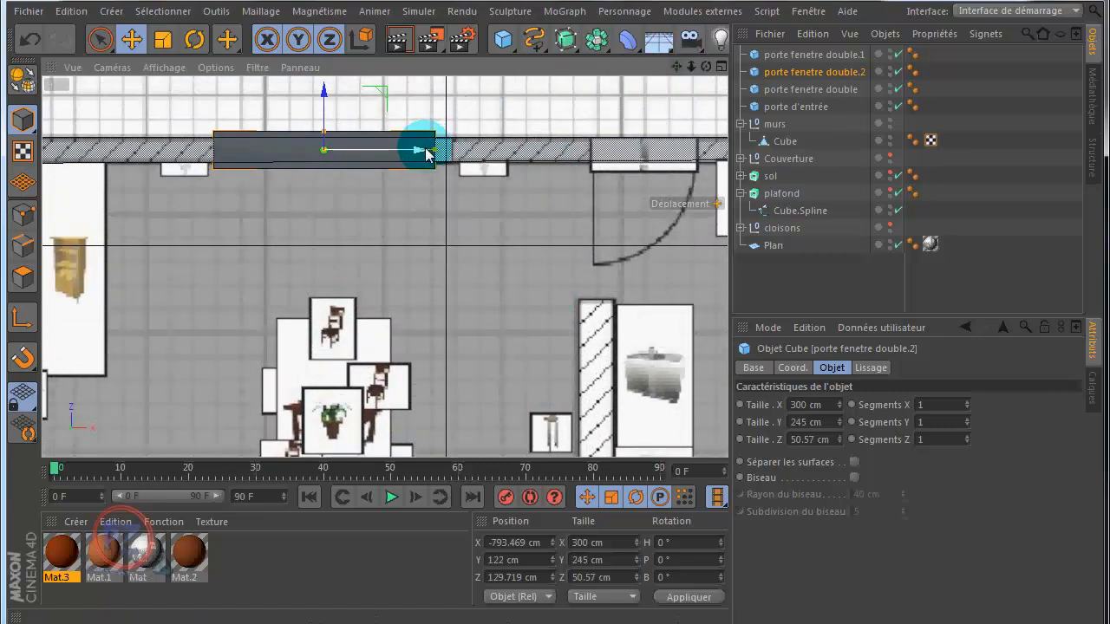
{"action": "left_click_drag", "start_coordinate": [420, 155], "coordinate": [430, 156]}
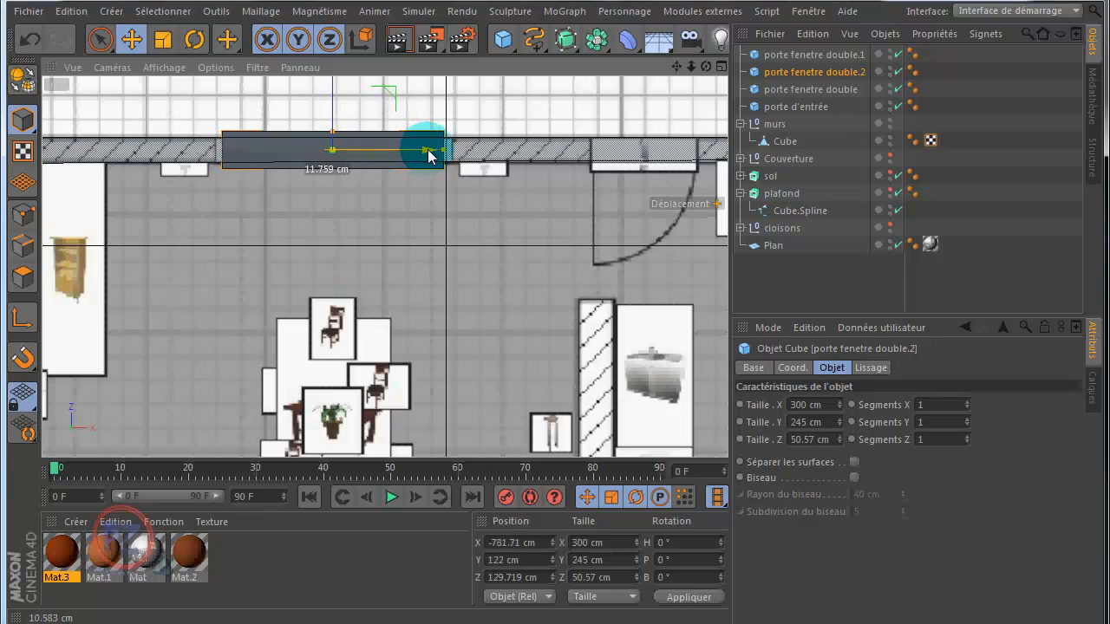
Examine the floor plan around the bedrooms, garage, office and kitchen for the remaining door and window openings.
{"action": "left_click", "coordinate": [678, 68]}
{"action": "left_click_drag", "start_coordinate": [678, 71], "coordinate": [555, 294]}
{"action": "scroll", "coordinate": [630, 200], "scroll_direction": "down", "scroll_amount": 4}
{"action": "scroll", "coordinate": [633, 197], "scroll_direction": "down", "scroll_amount": 1}
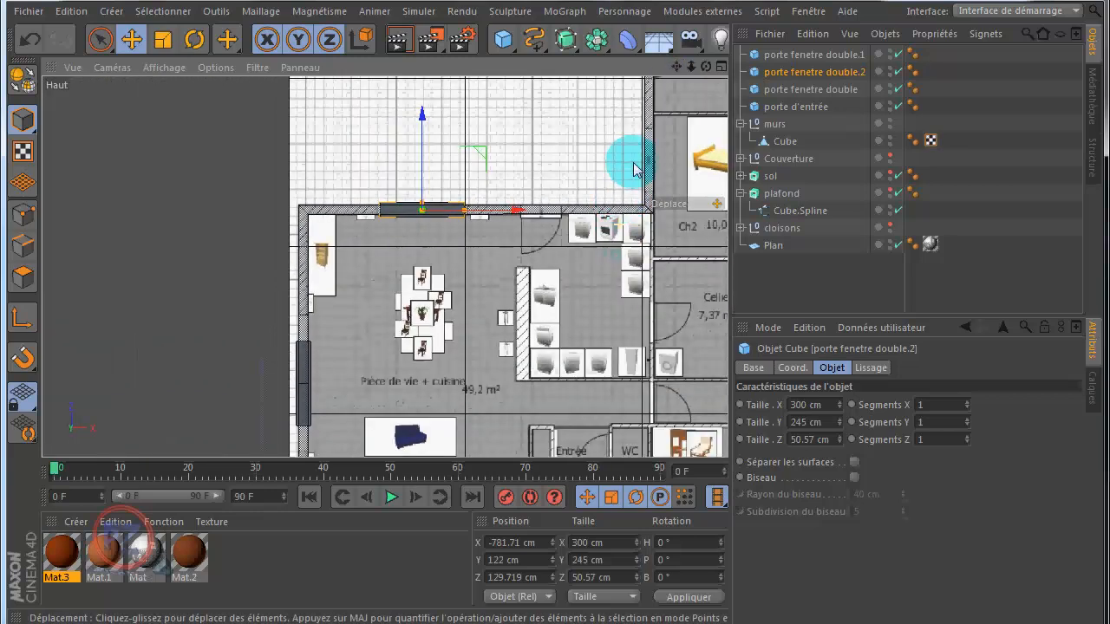
{"action": "left_click_drag", "start_coordinate": [676, 67], "coordinate": [556, 296]}
{"action": "scroll", "coordinate": [611, 161], "scroll_direction": "down", "scroll_amount": 1}
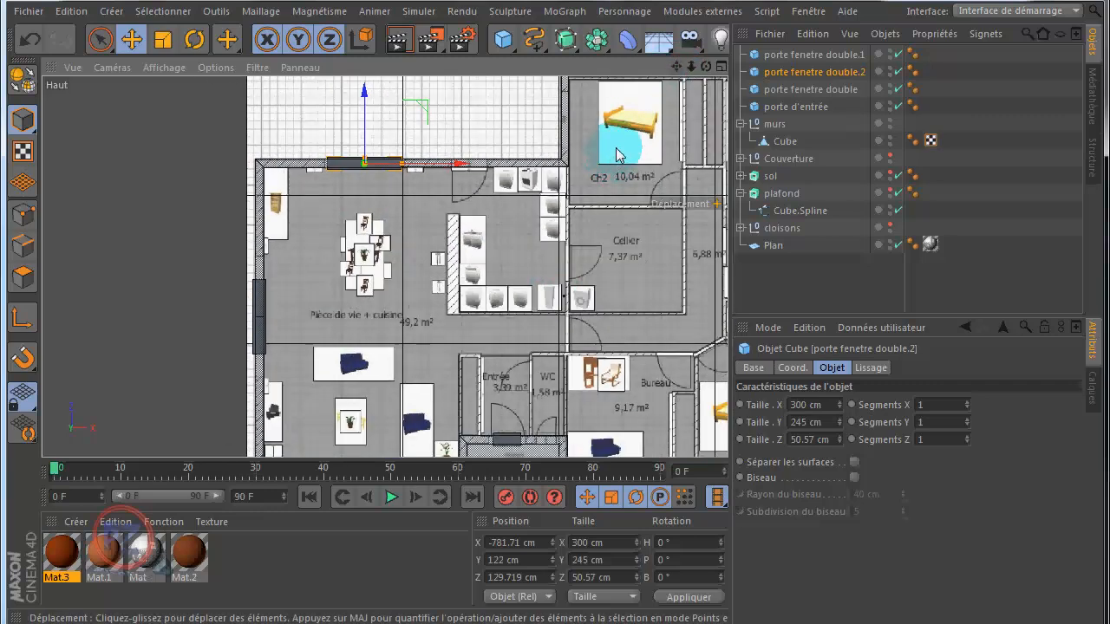
{"action": "left_click_drag", "start_coordinate": [676, 67], "coordinate": [556, 301]}
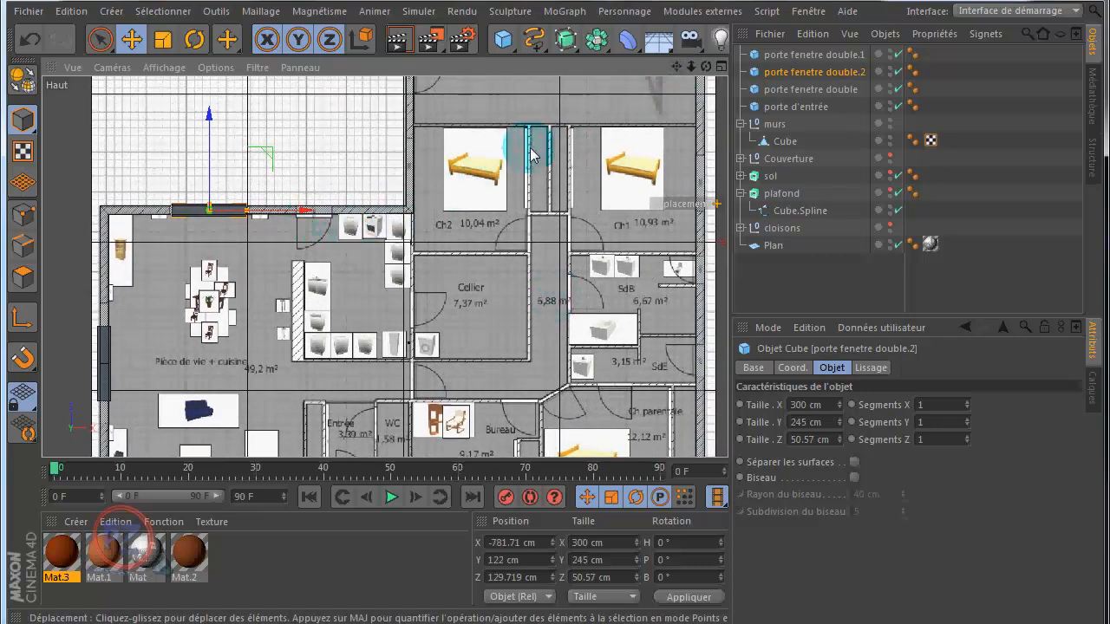
{"action": "left_click_drag", "start_coordinate": [555, 297], "coordinate": [556, 295]}
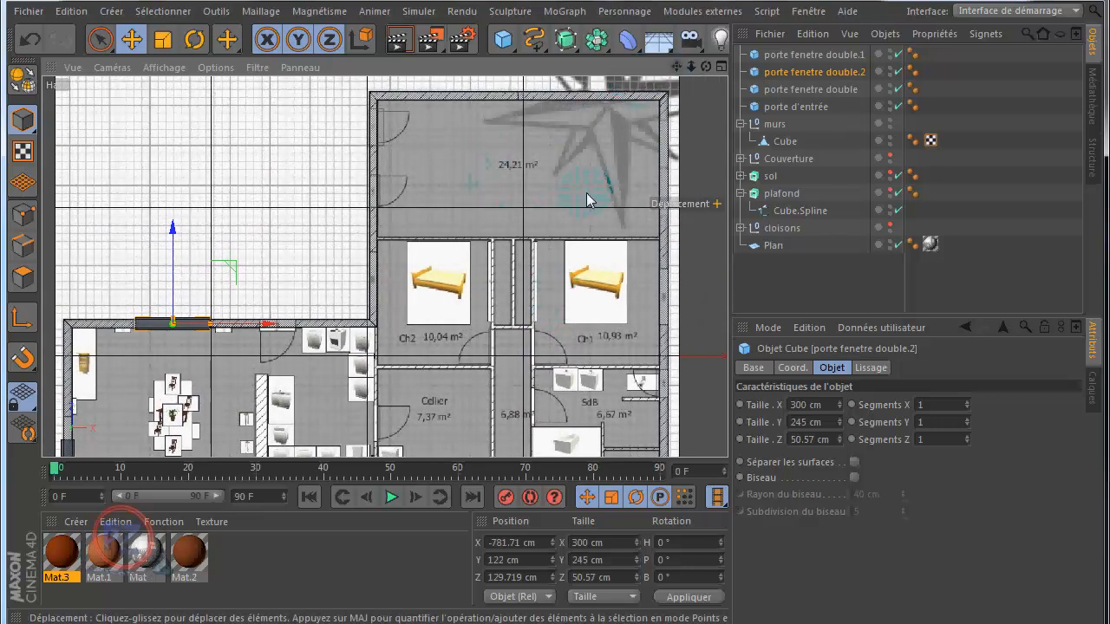
{"action": "left_click_drag", "start_coordinate": [677, 67], "coordinate": [523, 137]}
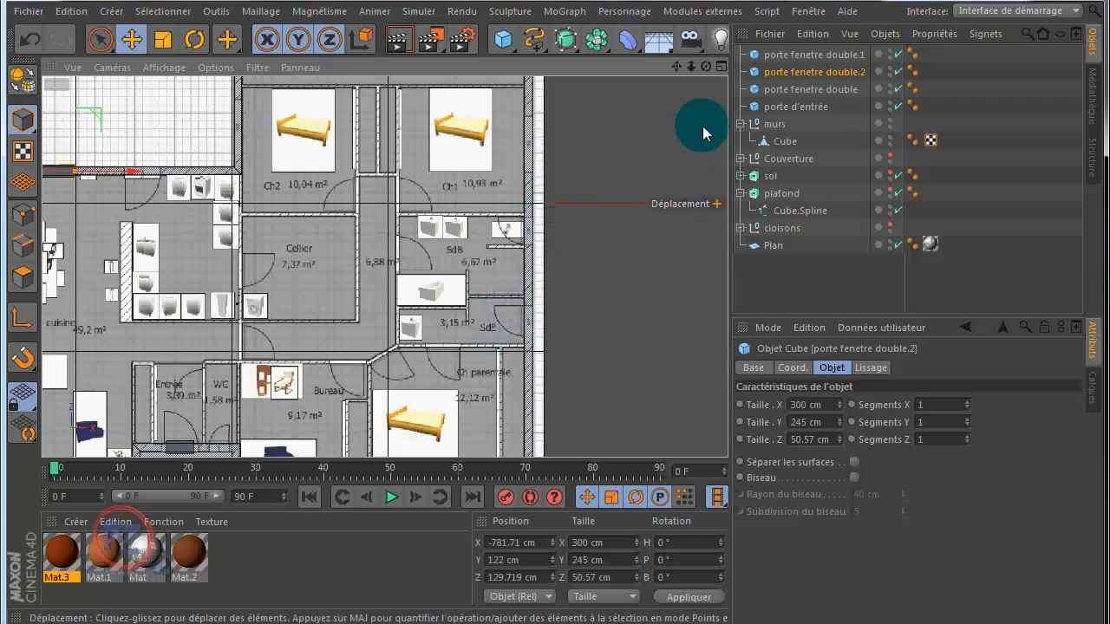
{"action": "middle_click_drag", "start_coordinate": [555, 275], "coordinate": [555, 295], "text": "alt"}
{"action": "scroll", "coordinate": [505, 384], "scroll_direction": "up", "scroll_amount": 1}
{"action": "scroll", "coordinate": [504, 386], "scroll_direction": "up", "scroll_amount": 2}
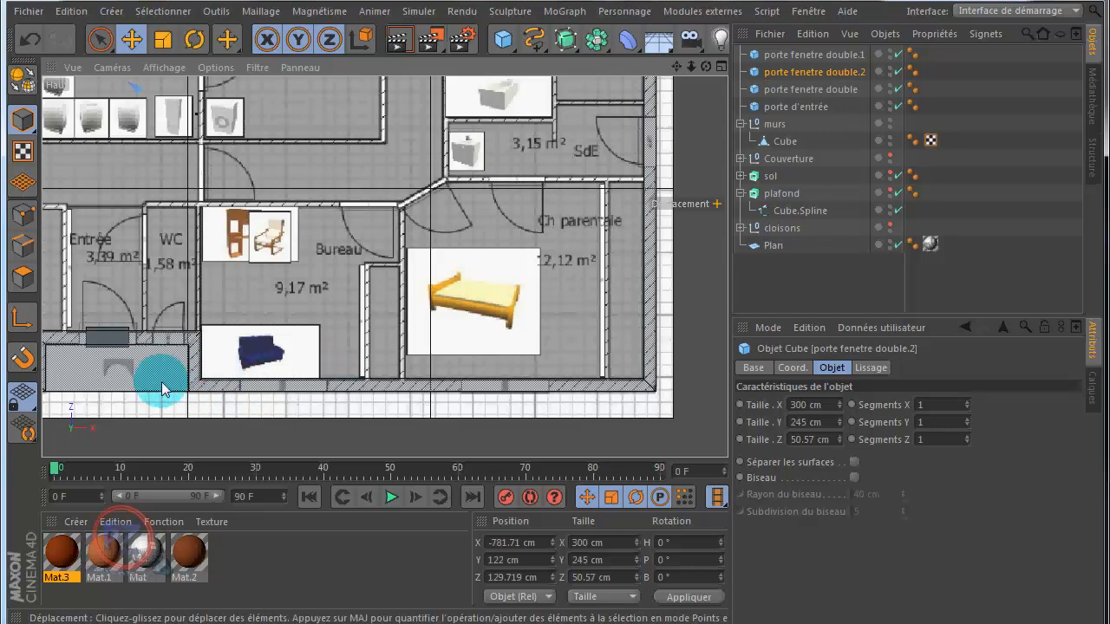
{"action": "scroll", "coordinate": [625, 224], "scroll_direction": "down", "scroll_amount": 2}
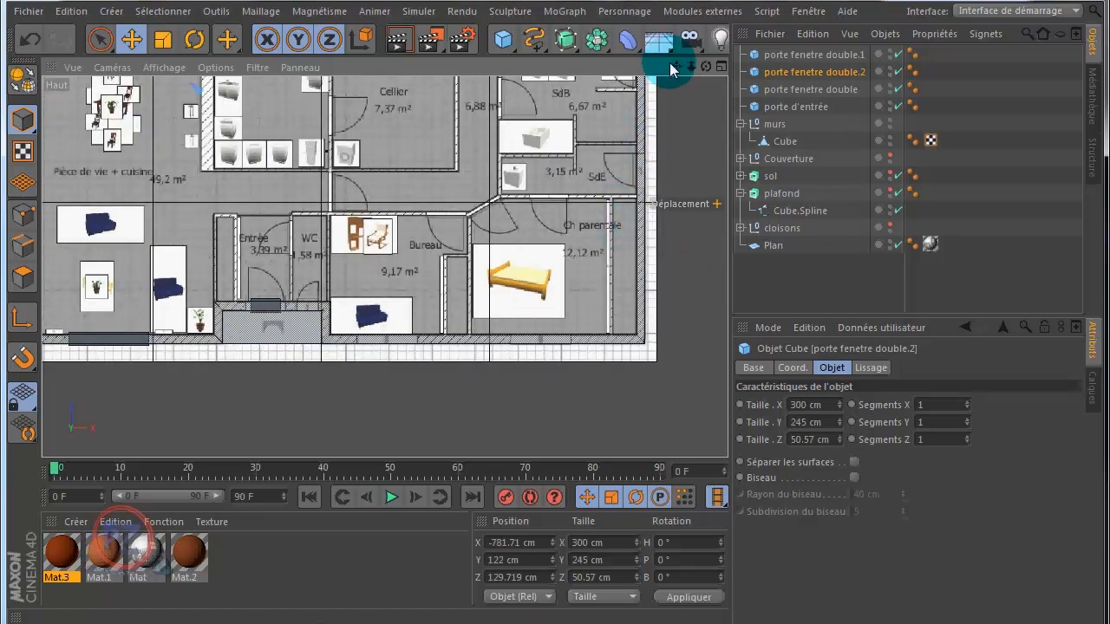
{"action": "middle_click_drag", "start_coordinate": [556, 296], "coordinate": [559, 305], "text": "alt"}
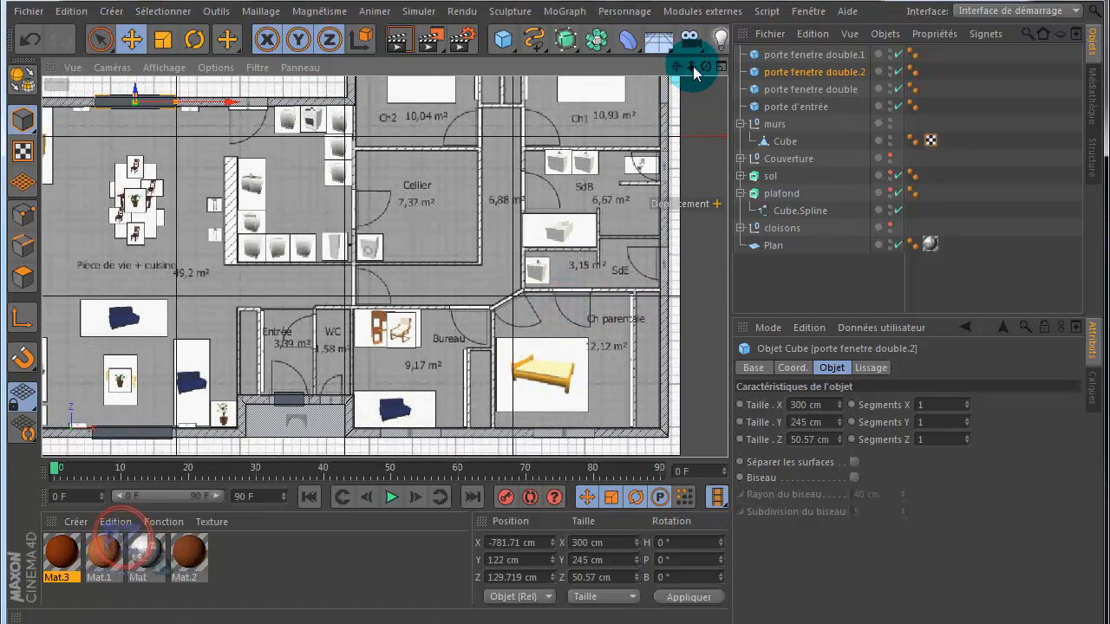
{"action": "left_click", "coordinate": [791, 56]}
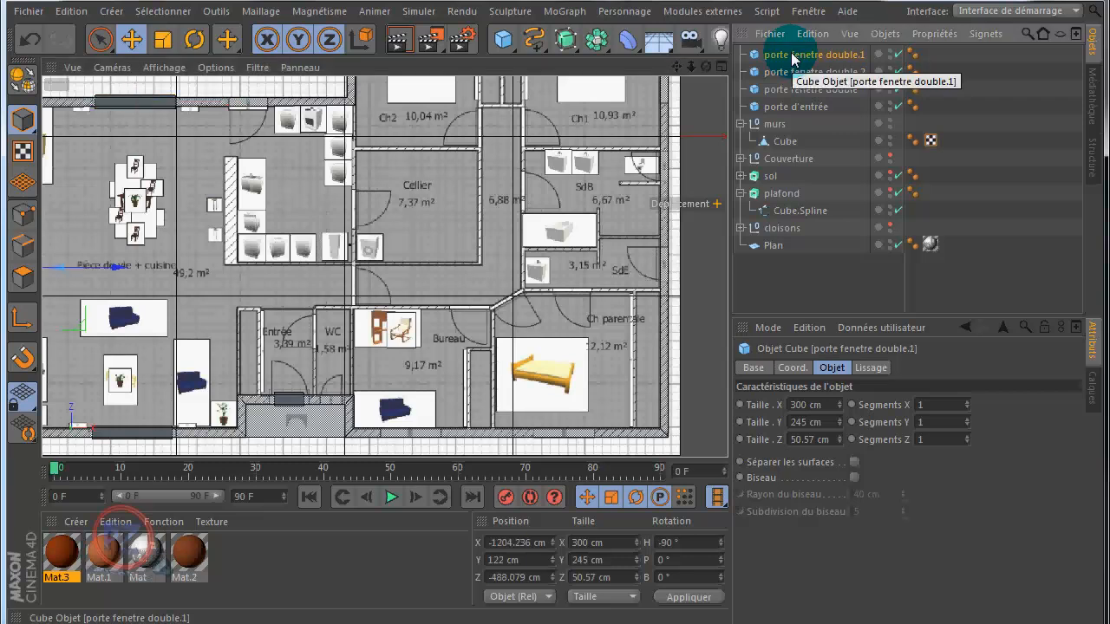
Add a new cube to the scene and move it along Z to about -447 cm.
{"action": "left_click", "coordinate": [503, 42]}
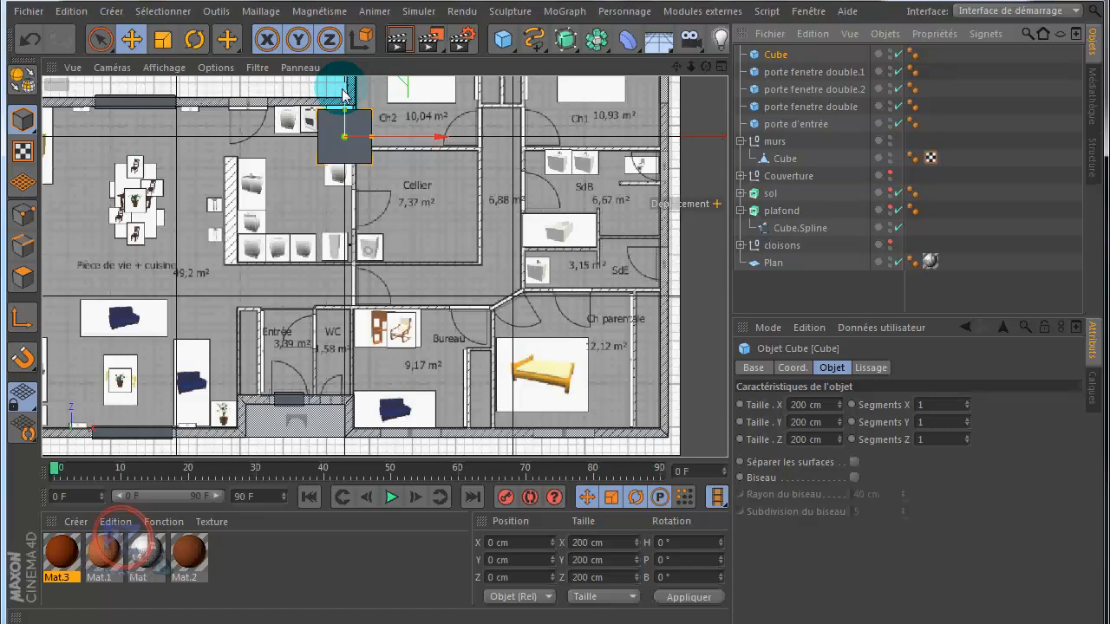
{"action": "left_click_drag", "start_coordinate": [345, 95], "coordinate": [345, 215]}
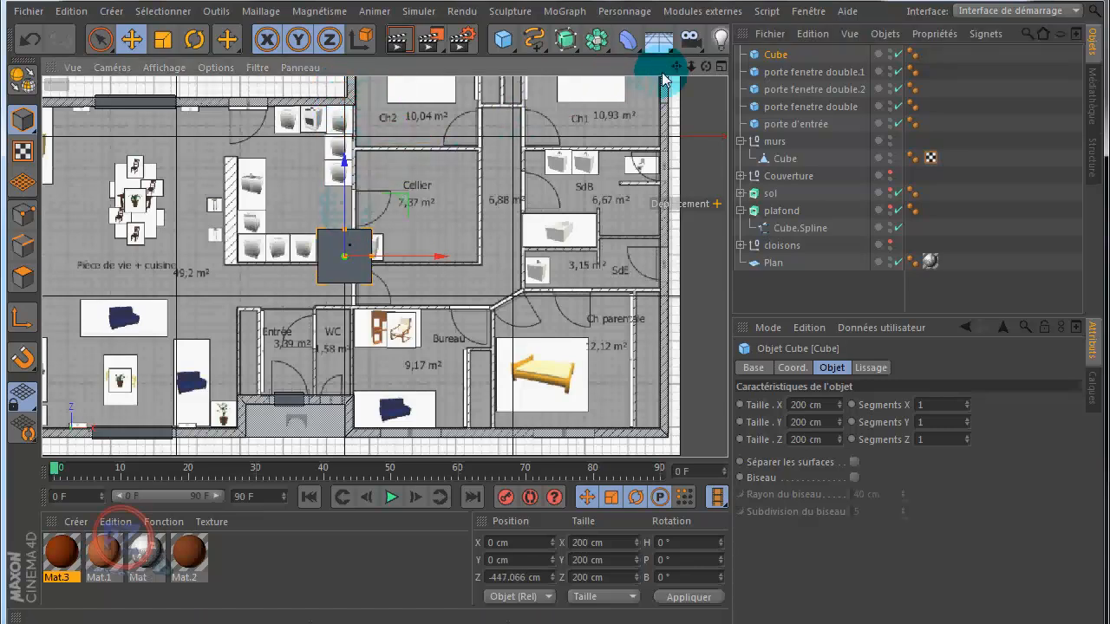
{"action": "left_click_drag", "start_coordinate": [663, 78], "coordinate": [555, 295]}
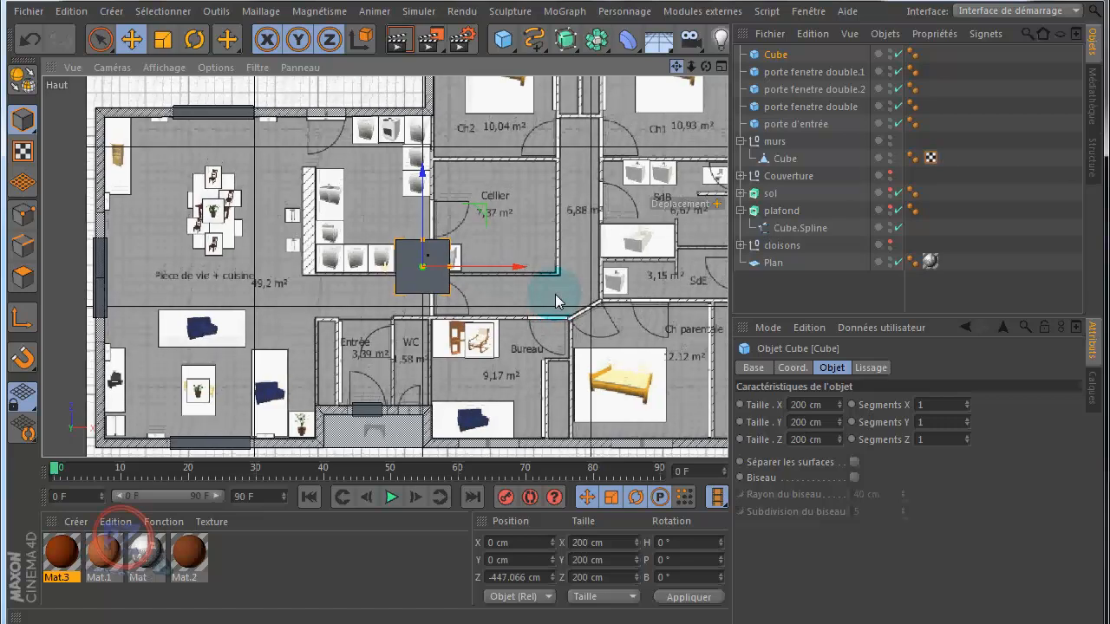
{"action": "left_click", "coordinate": [336, 120]}
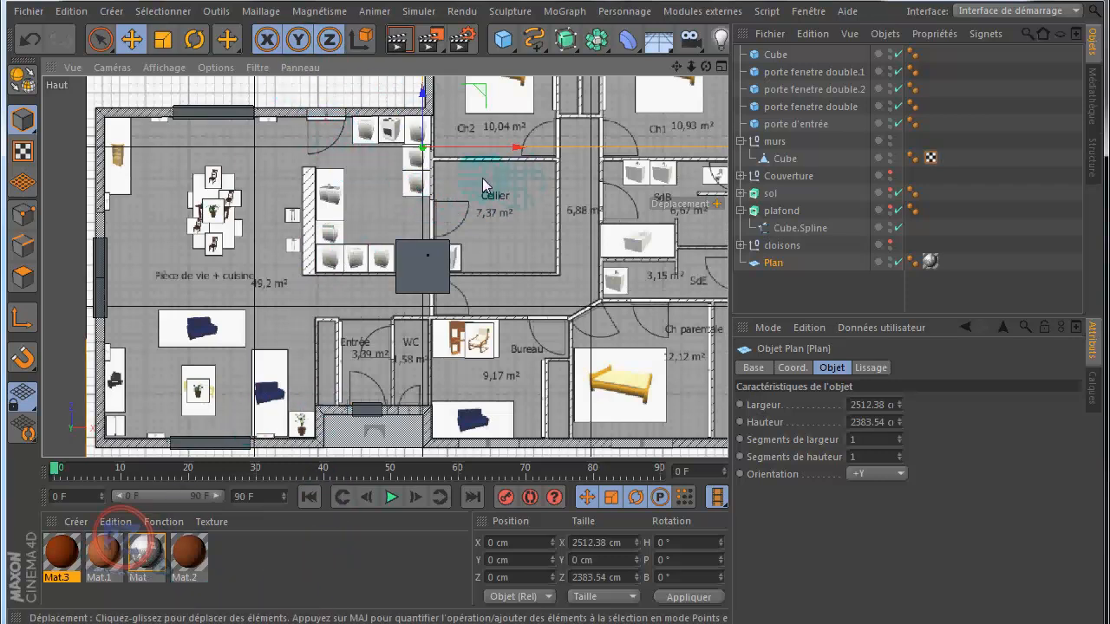
Switch to the file explorer and copy baie_vitree_coulissante_198x245cm from the portes et fenetres folder.
{"action": "left_click", "coordinate": [212, 622]}
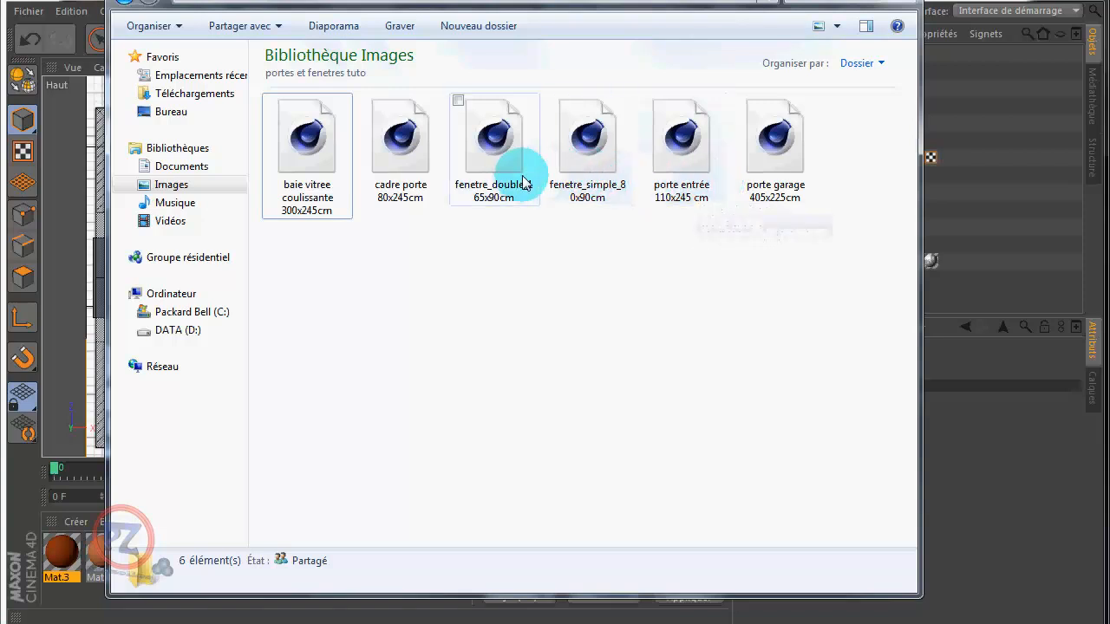
{"action": "left_click", "coordinate": [128, 4]}
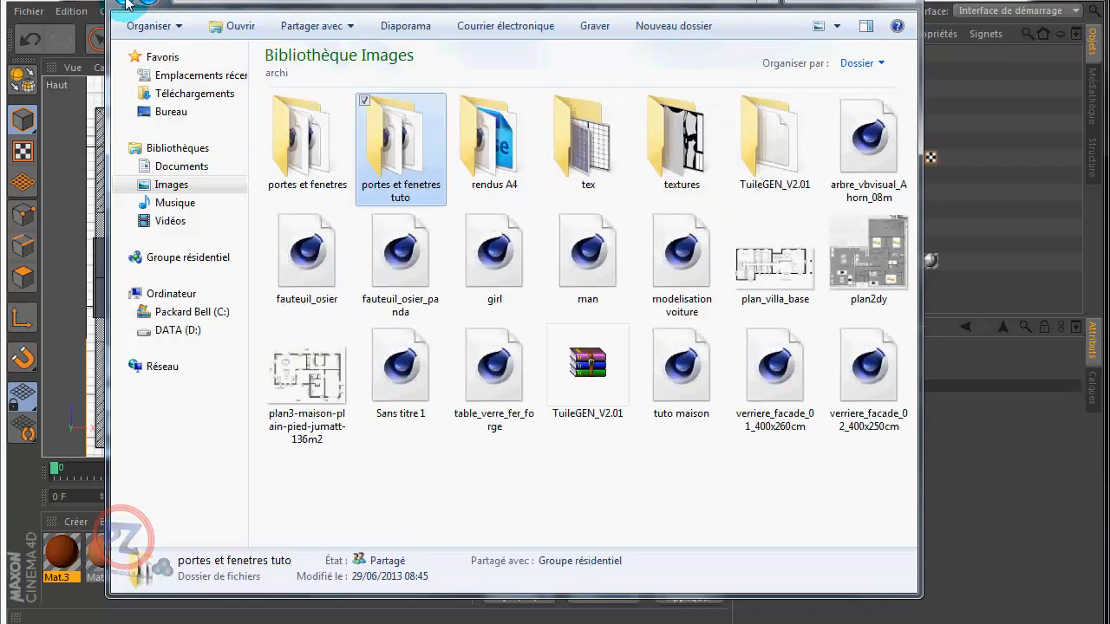
{"action": "double_click", "coordinate": [274, 130]}
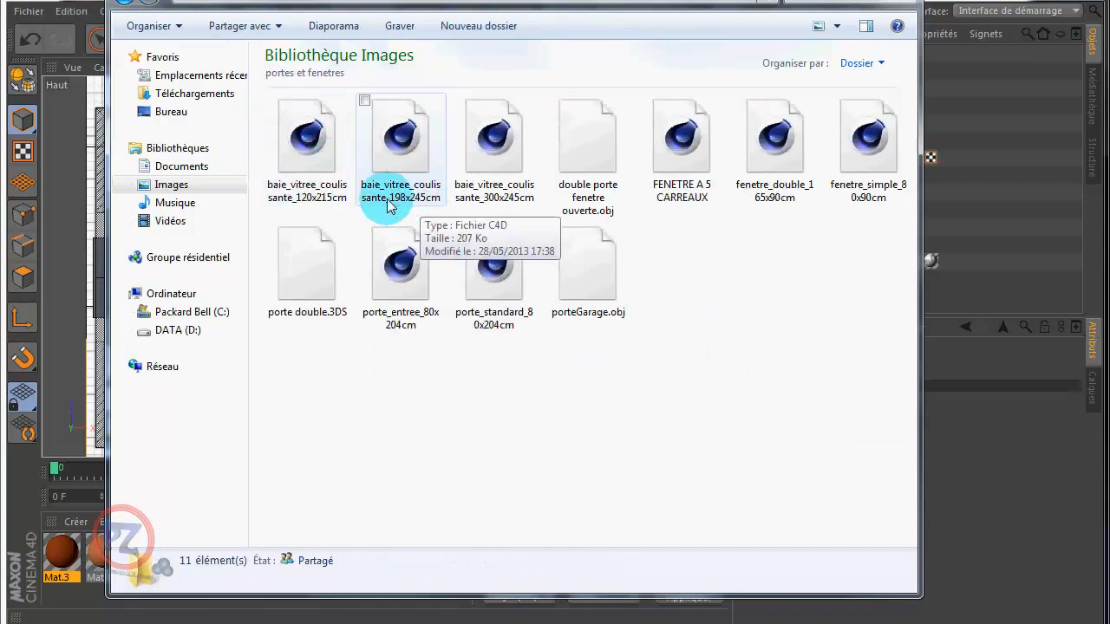
{"action": "left_click", "coordinate": [404, 146]}
{"action": "right_click", "coordinate": [399, 139]}
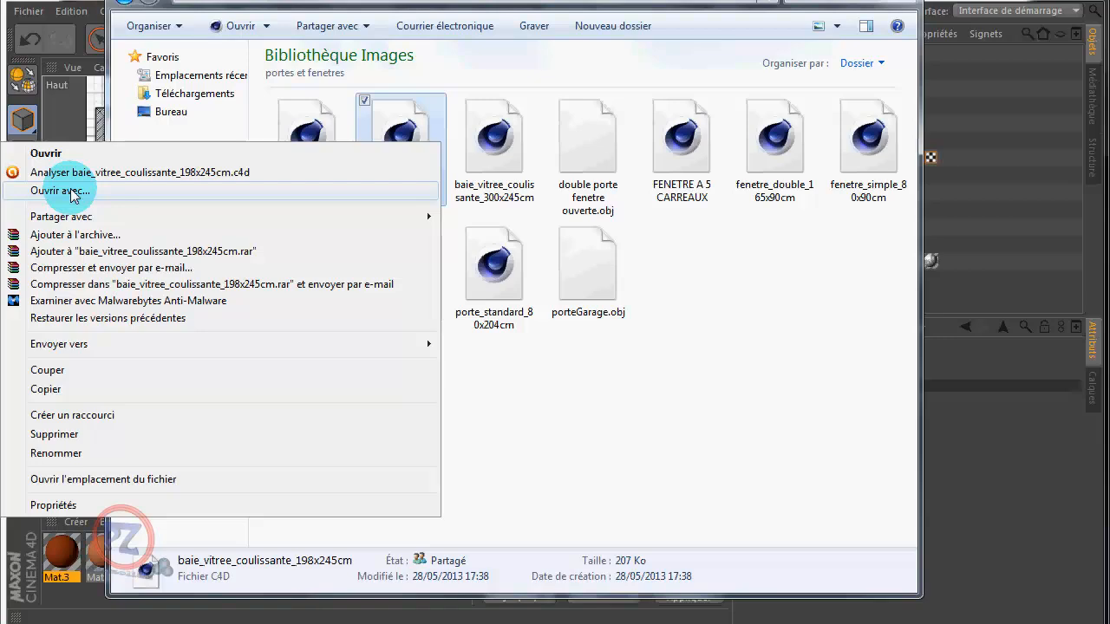
{"action": "left_click", "coordinate": [46, 388]}
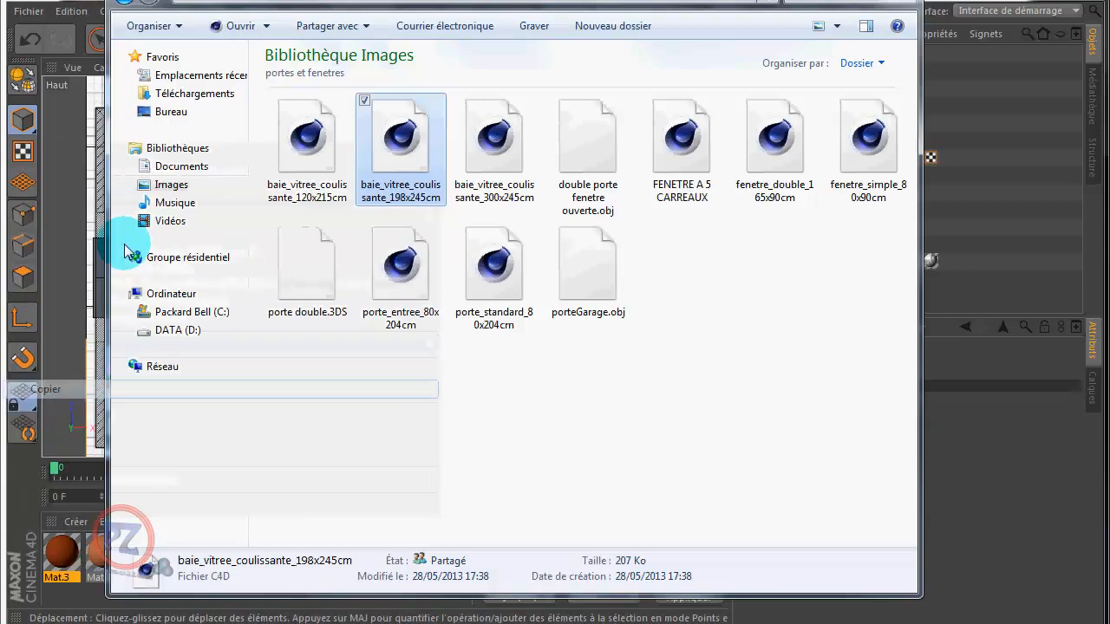
Paste the copied sliding door model into the portes et fenetres tuto folder and return to Cinema 4D.
{"action": "left_click", "coordinate": [126, 2]}
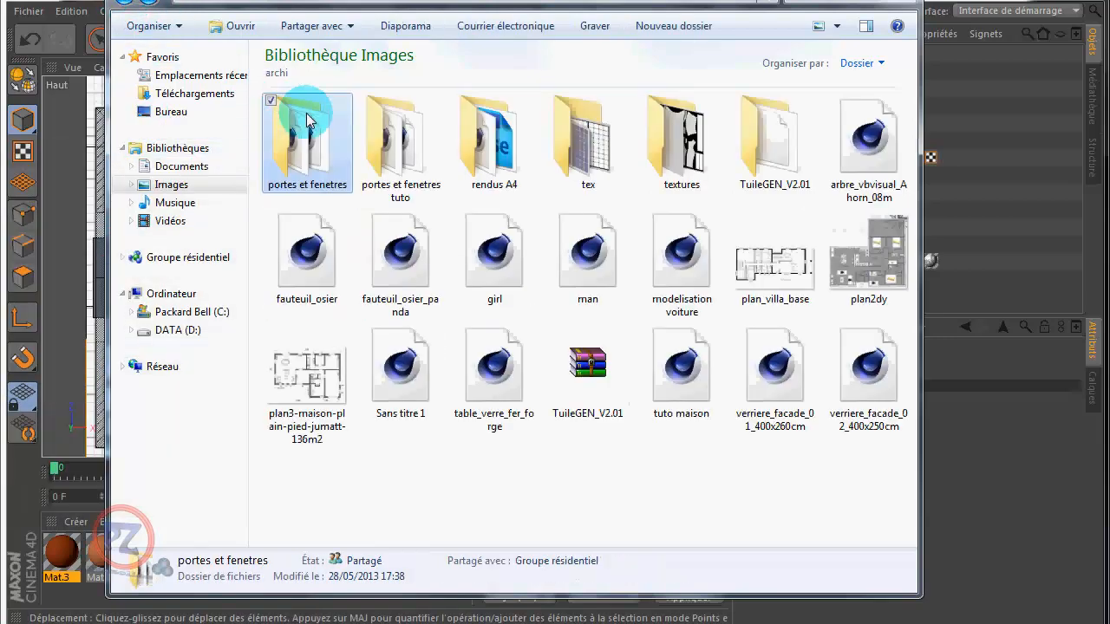
{"action": "double_click", "coordinate": [377, 158]}
{"action": "right_click", "coordinate": [404, 325]}
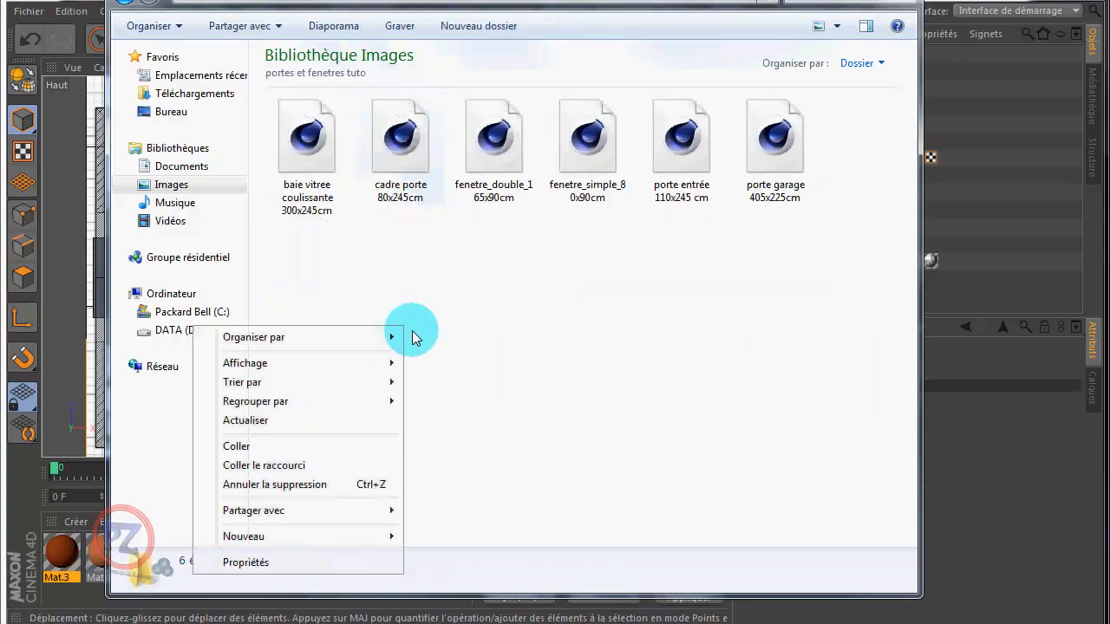
{"action": "left_click", "coordinate": [257, 449]}
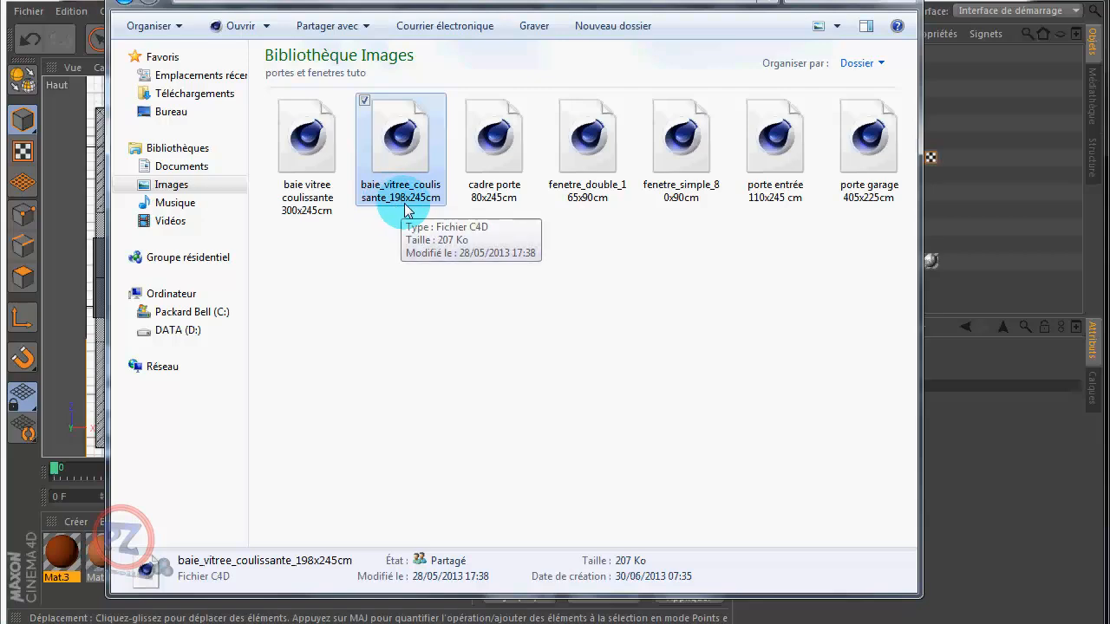
{"action": "left_click", "coordinate": [830, 0]}
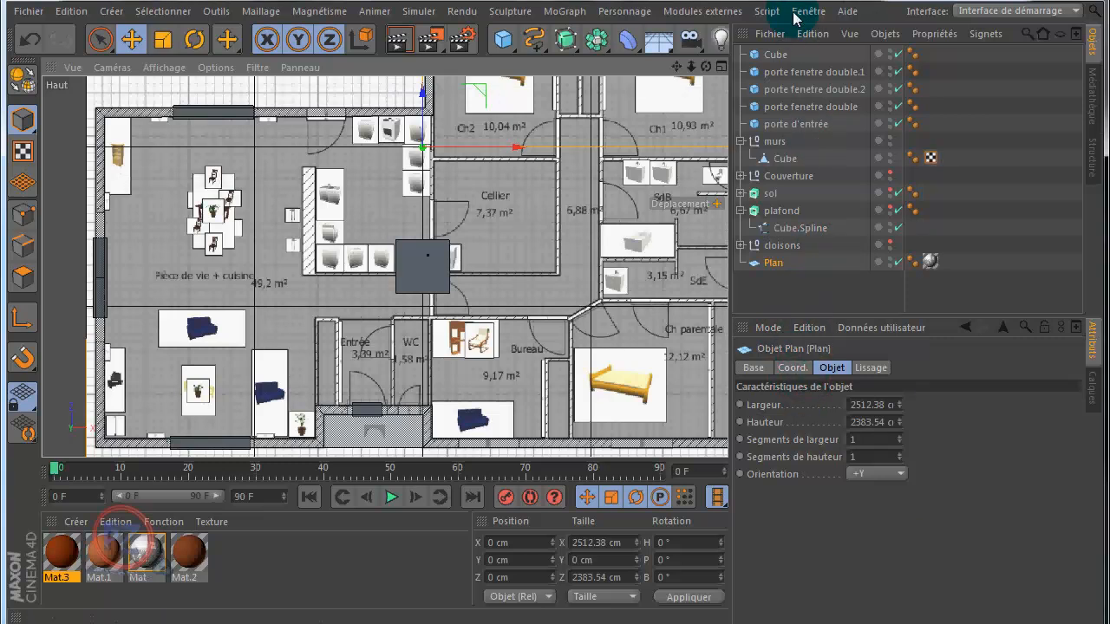
Set the new cube's X size to 198 cm, its Y size to 245 cm and its Y position to 122 cm.
{"action": "left_click", "coordinate": [775, 54]}
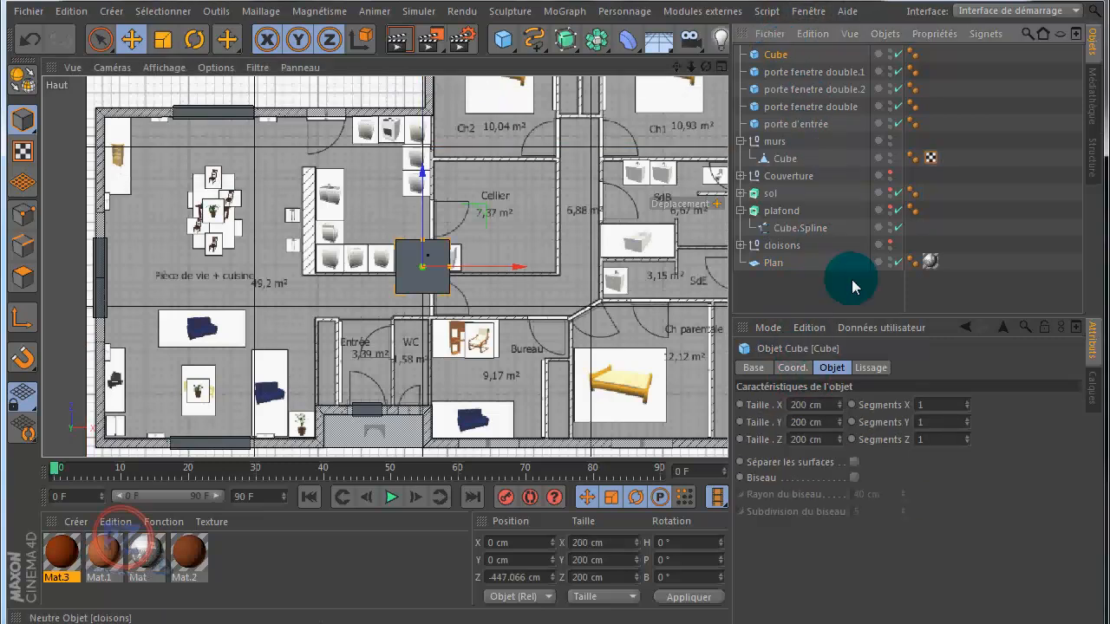
{"action": "double_click", "coordinate": [804, 405]}
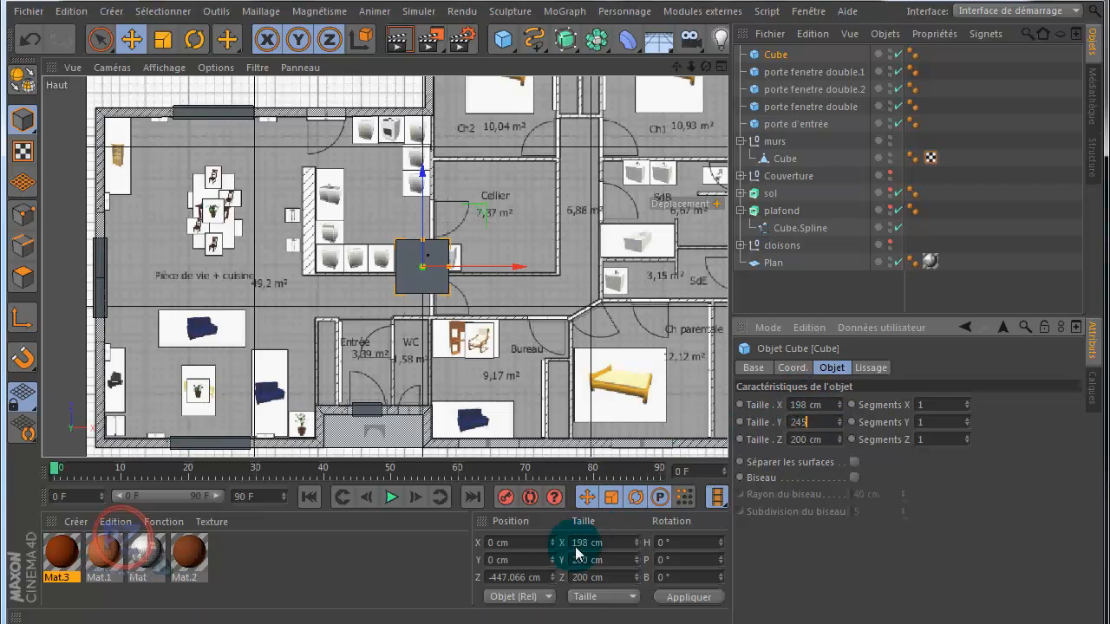
{"action": "left_click", "coordinate": [516, 560]}
{"action": "type", "text": "245"}
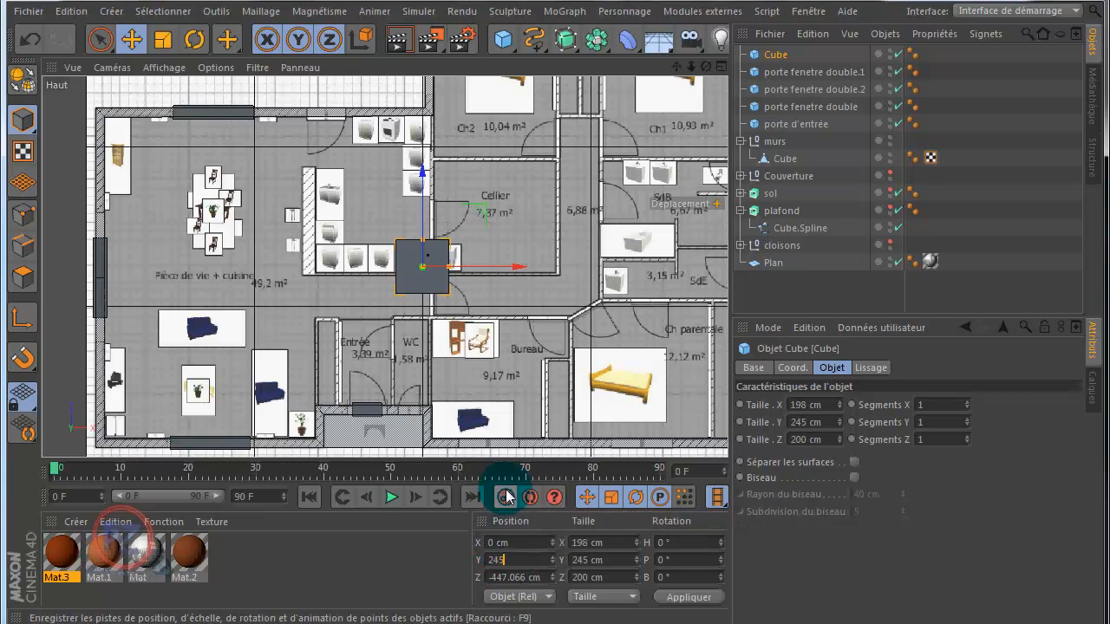
{"action": "left_click", "coordinate": [507, 497]}
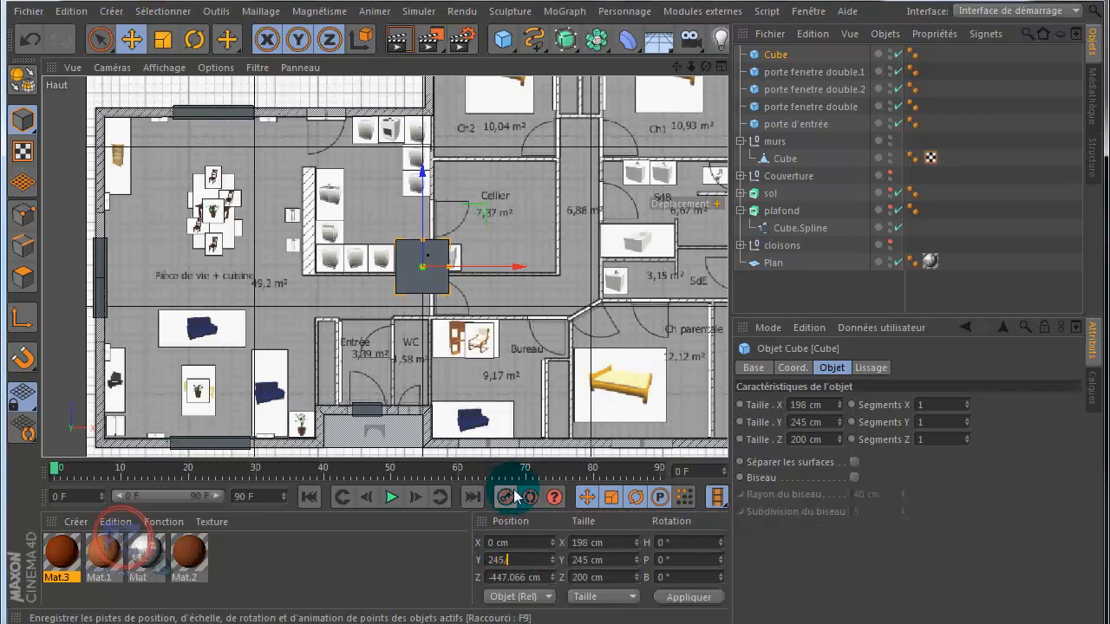
{"action": "key", "text": "Return"}
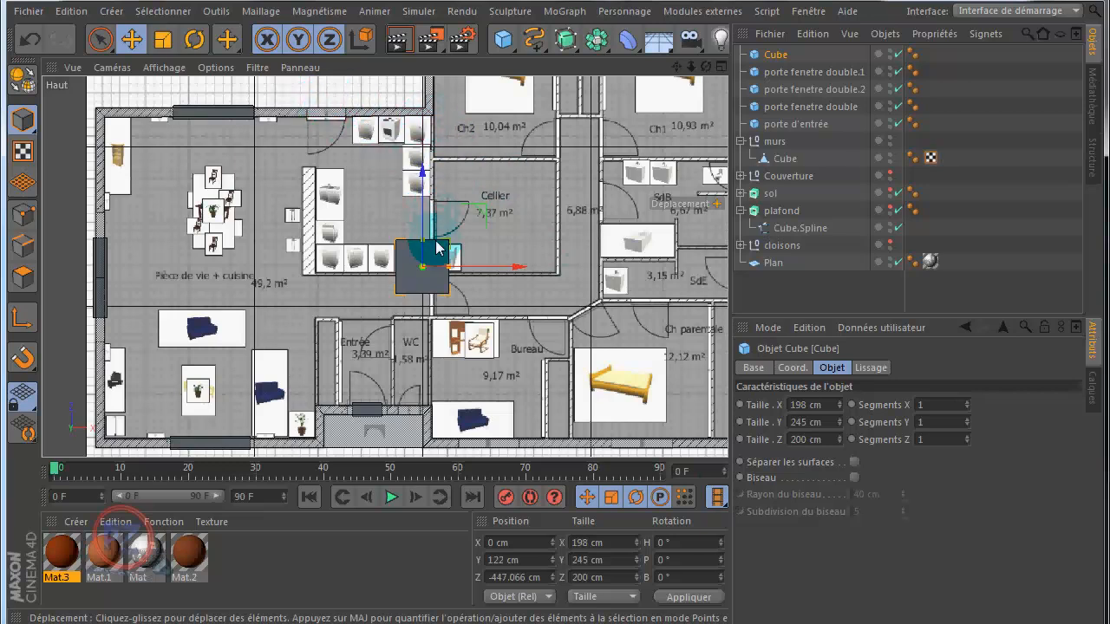
Move the cube onto the kitchen door opening in the rear wall, at about X -352 cm and Z 107 cm.
{"action": "left_click_drag", "start_coordinate": [475, 215], "coordinate": [378, 77]}
{"action": "left_click_drag", "start_coordinate": [555, 293], "coordinate": [555, 293]}
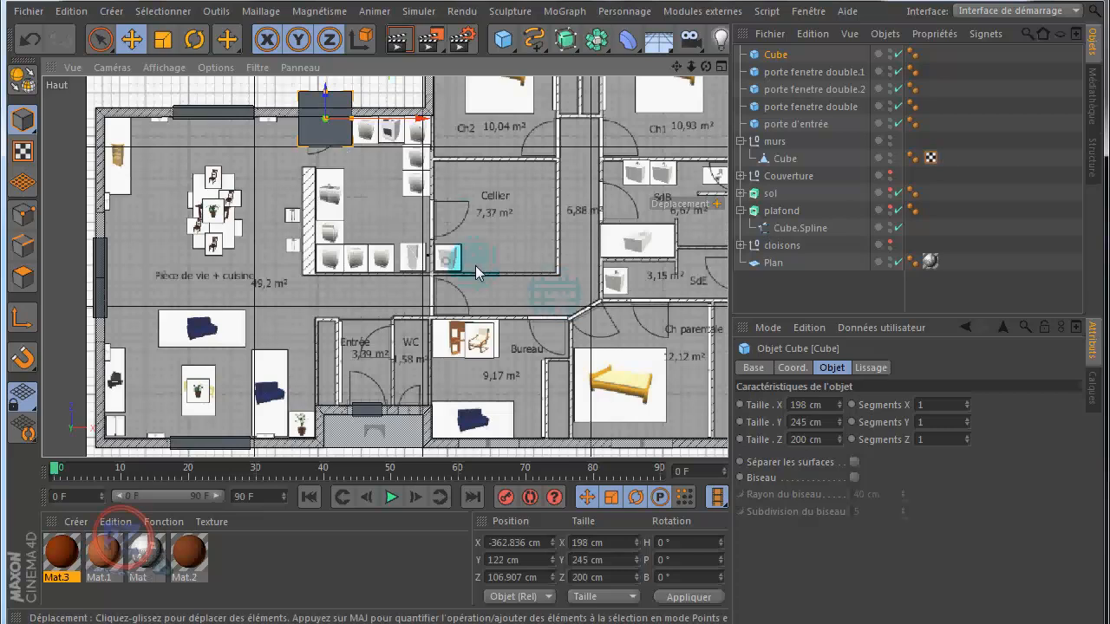
{"action": "scroll", "coordinate": [349, 107], "scroll_direction": "up", "scroll_amount": 5}
{"action": "scroll", "coordinate": [350, 107], "scroll_direction": "up", "scroll_amount": 4}
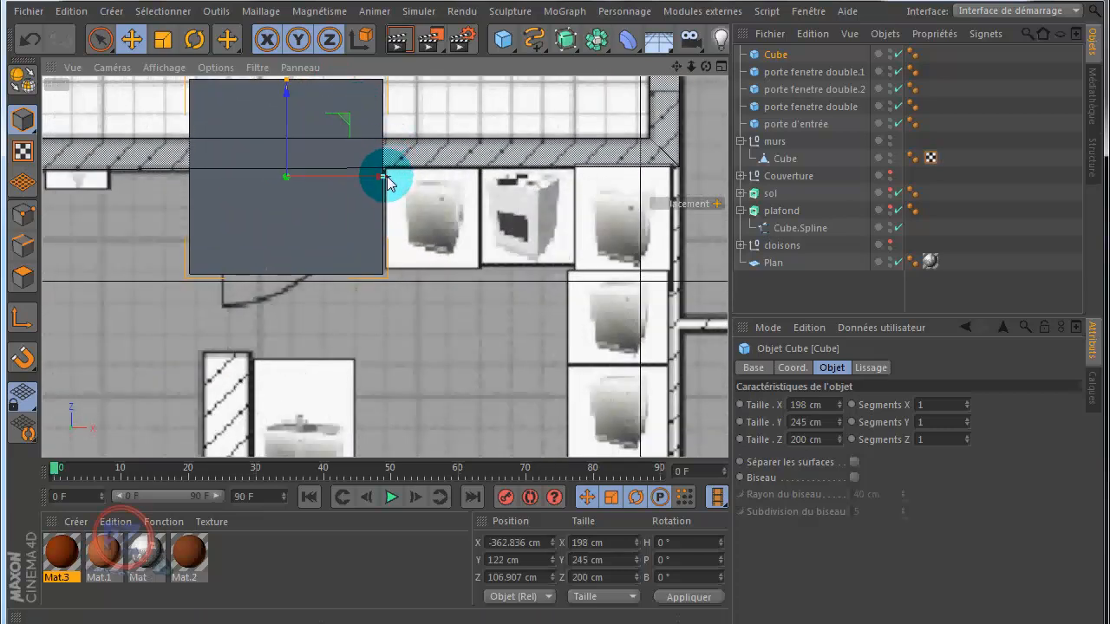
{"action": "left_click_drag", "start_coordinate": [396, 182], "coordinate": [397, 182]}
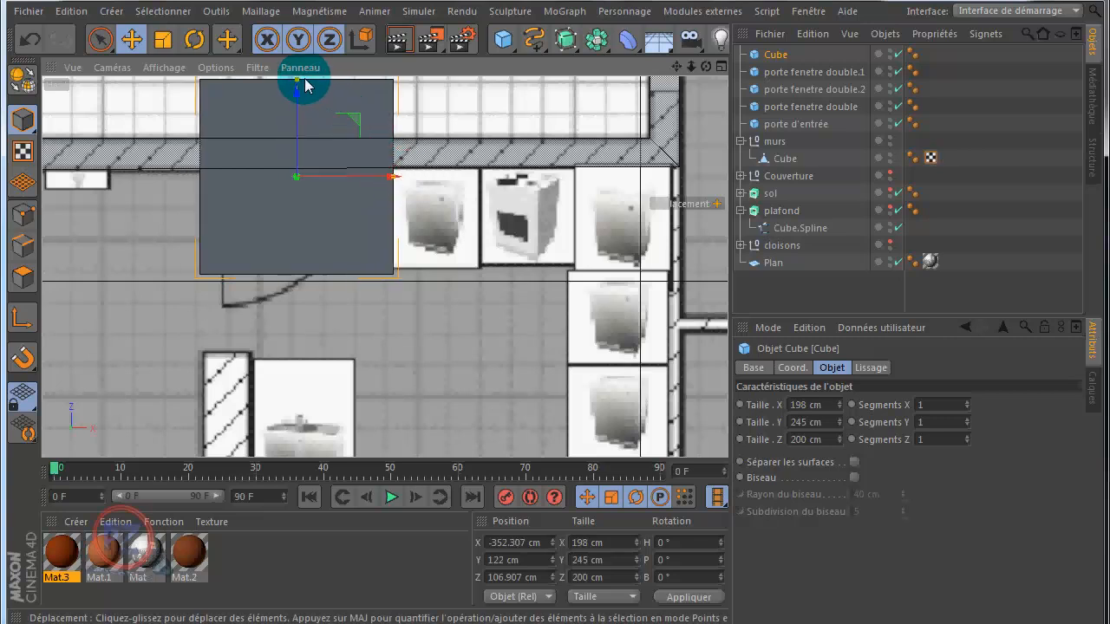
Thin the cube to about 47.5 cm in Z and centre it across the rear wall at about Z 128 cm.
{"action": "left_click_drag", "start_coordinate": [296, 82], "coordinate": [304, 157]}
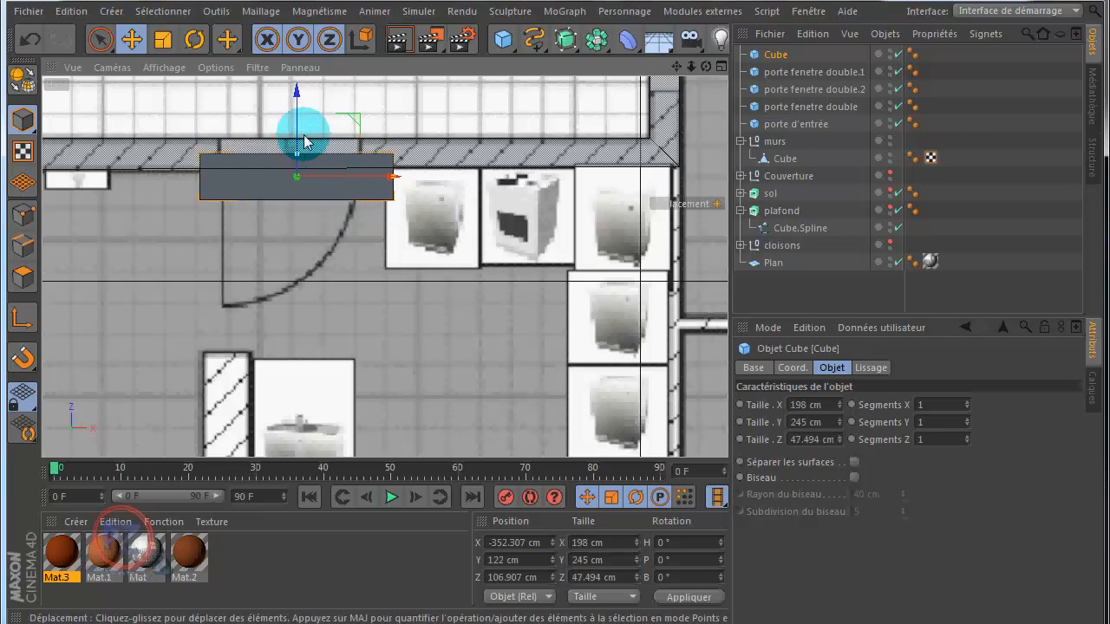
{"action": "left_click_drag", "start_coordinate": [298, 99], "coordinate": [297, 76]}
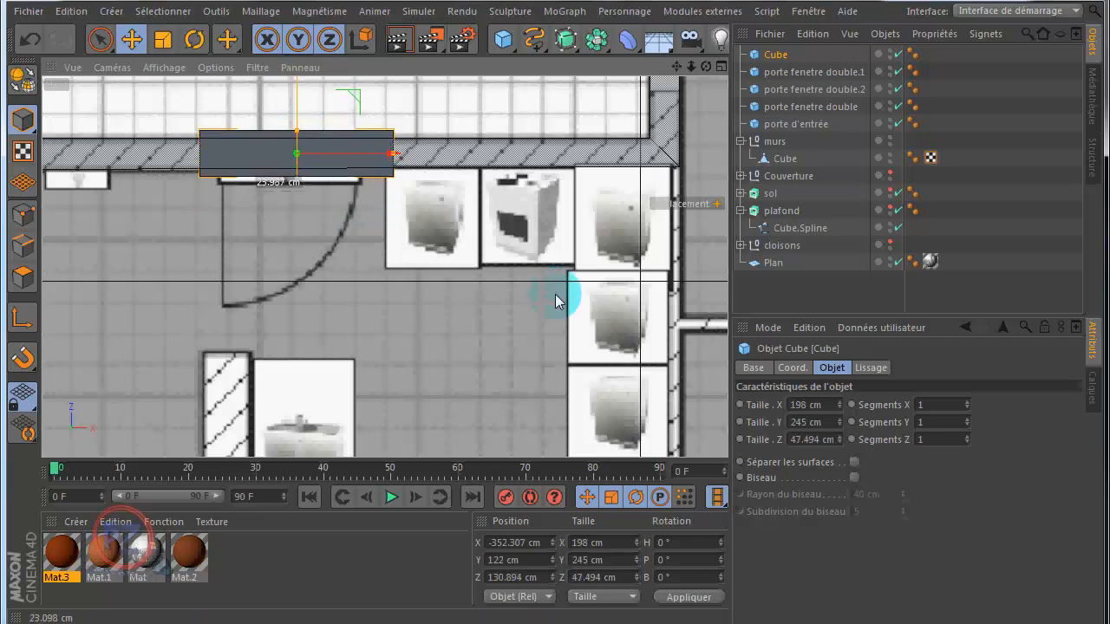
{"action": "left_click", "coordinate": [297, 99]}
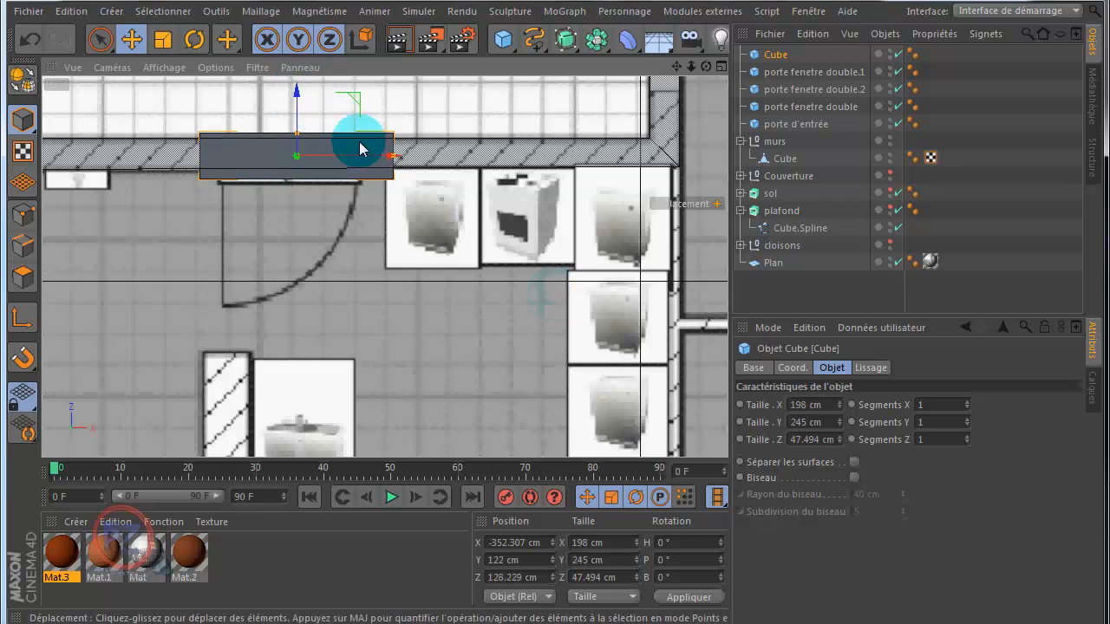
{"action": "left_click_drag", "start_coordinate": [400, 165], "coordinate": [393, 164]}
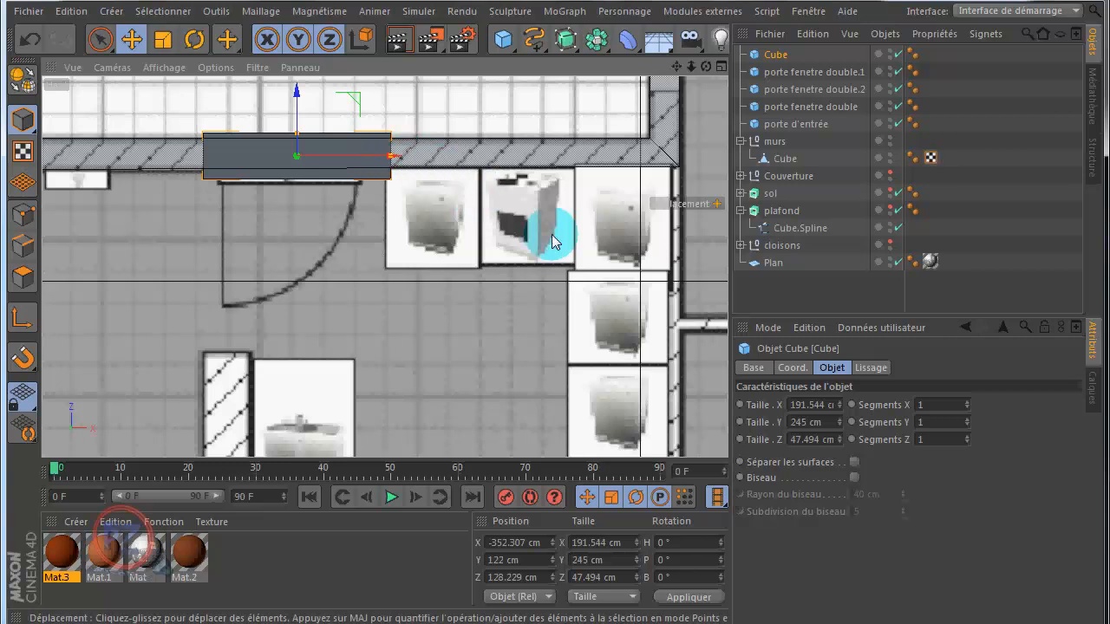
{"action": "left_click", "coordinate": [805, 406]}
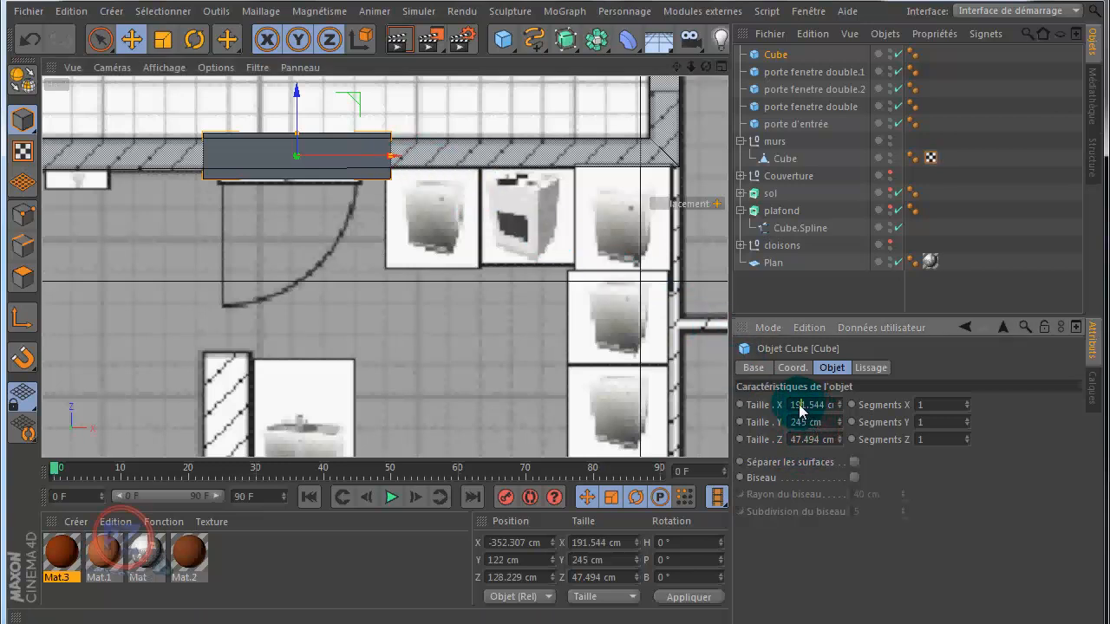
{"action": "left_click", "coordinate": [31, 39]}
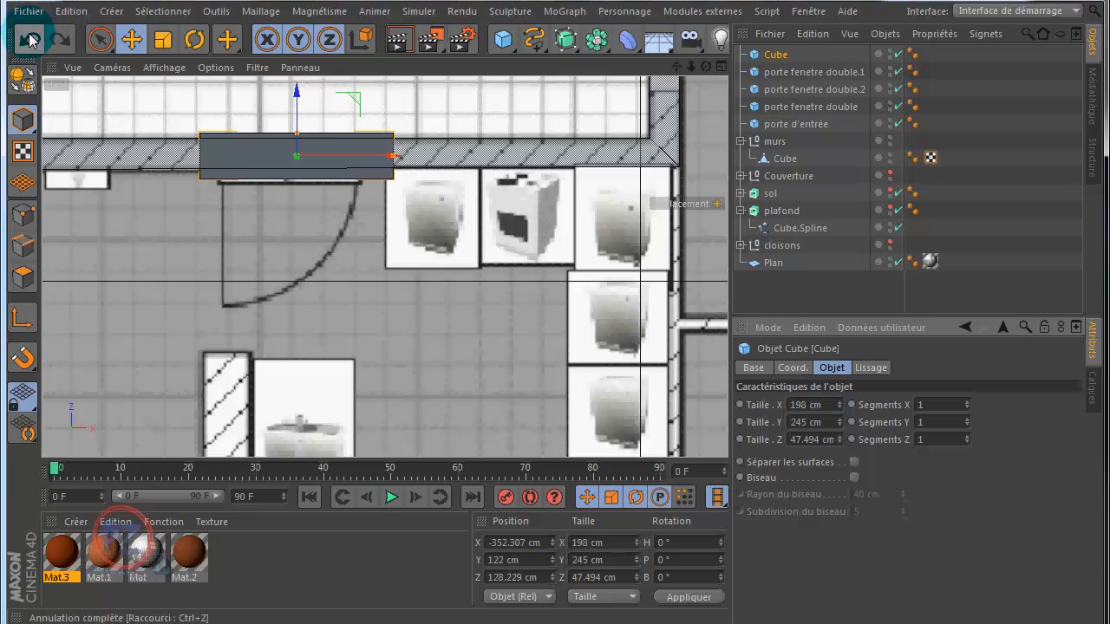
Shift the kitchen door cube along the rear wall to about X -372 cm and rename it porte fenetre simple.
{"action": "mouse_move", "coordinate": [372, 158]}
{"action": "left_mouse_down"}
{"action": "mouse_move", "coordinate": [382, 163]}
{"action": "mouse_move", "coordinate": [360, 155]}
{"action": "left_mouse_up"}
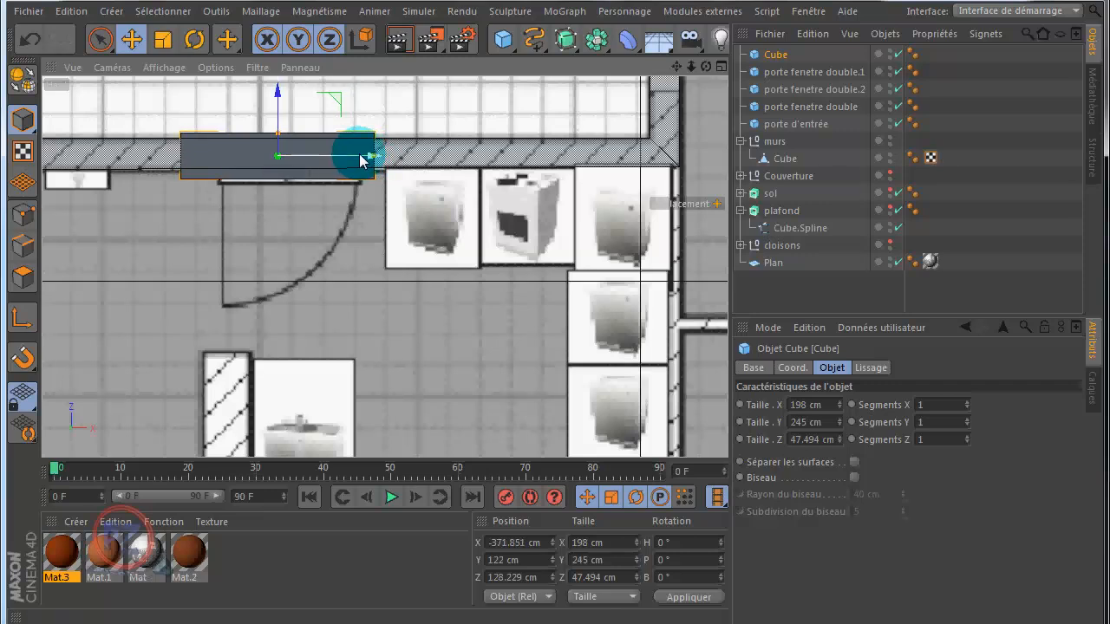
{"action": "scroll", "coordinate": [595, 241], "scroll_direction": "down", "scroll_amount": 5}
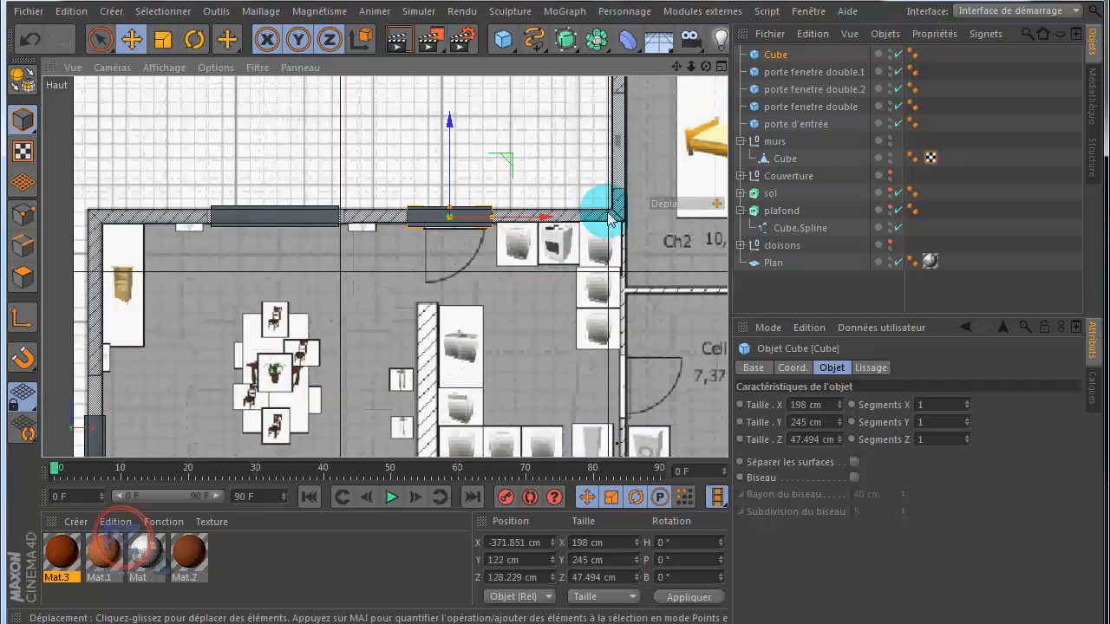
{"action": "scroll", "coordinate": [598, 208], "scroll_direction": "down", "scroll_amount": 3}
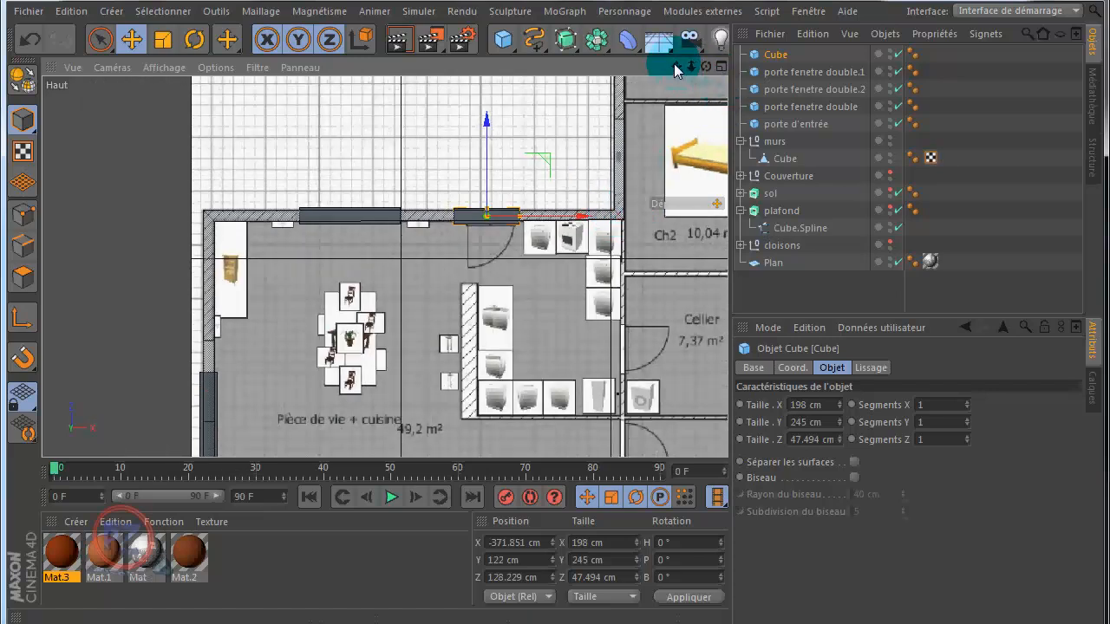
{"action": "left_click_drag", "start_coordinate": [676, 66], "coordinate": [528, 103]}
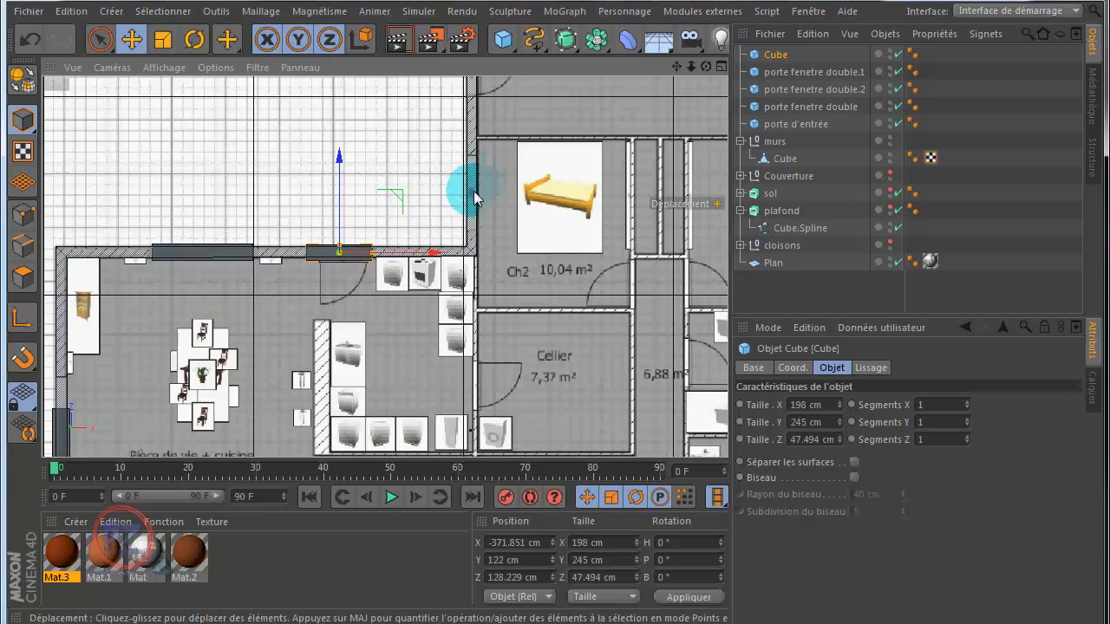
{"action": "scroll", "coordinate": [475, 198], "scroll_direction": "up", "scroll_amount": 2}
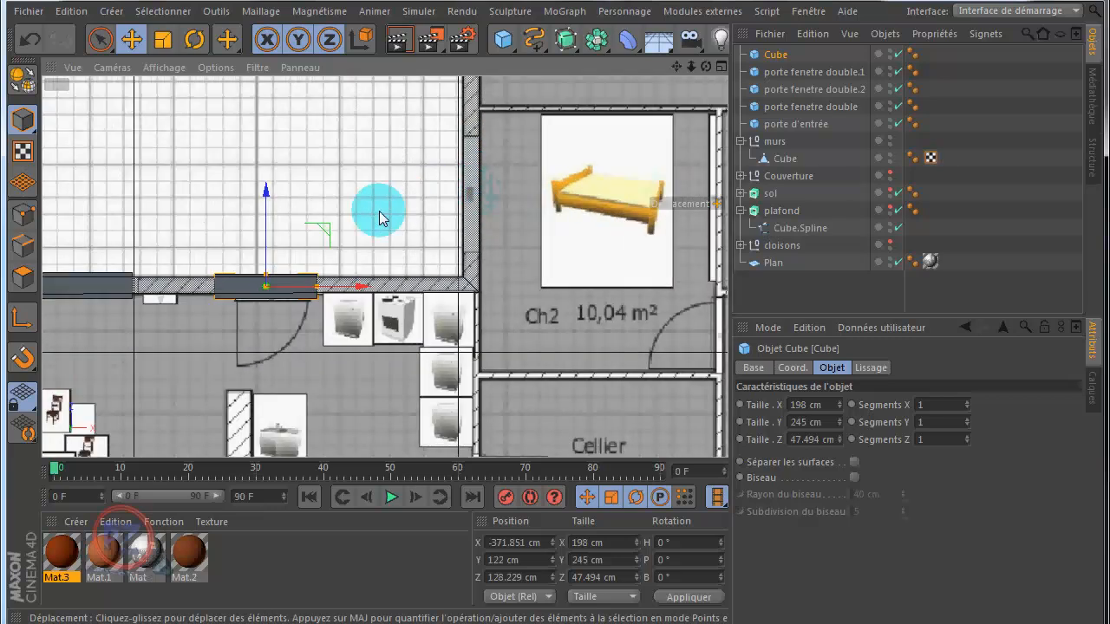
{"action": "double_click", "coordinate": [777, 55]}
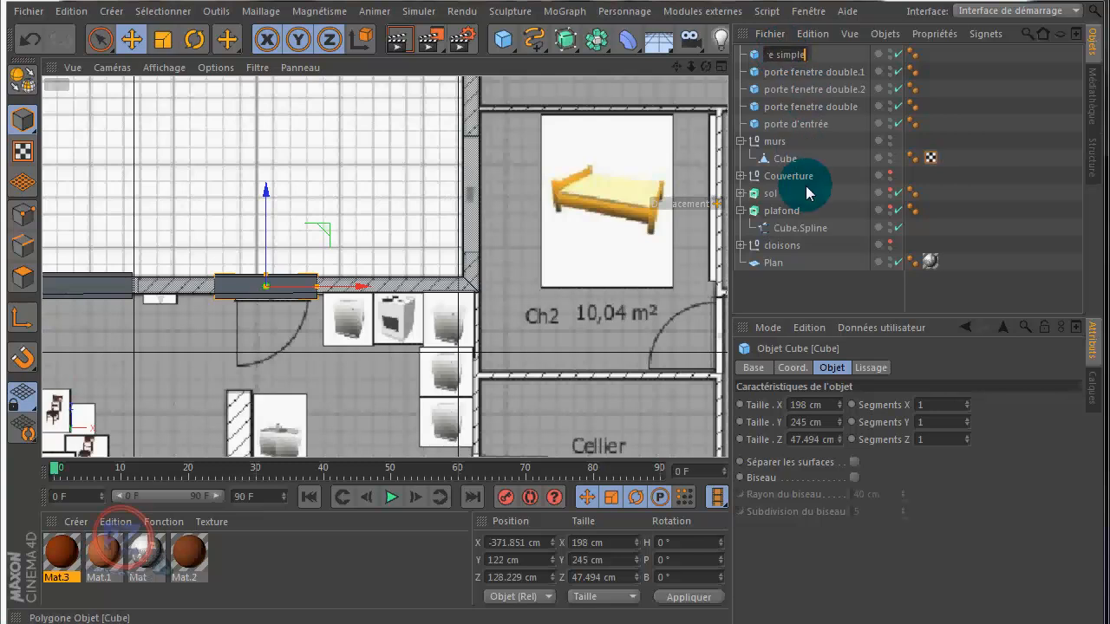
{"action": "key", "text": "Return"}
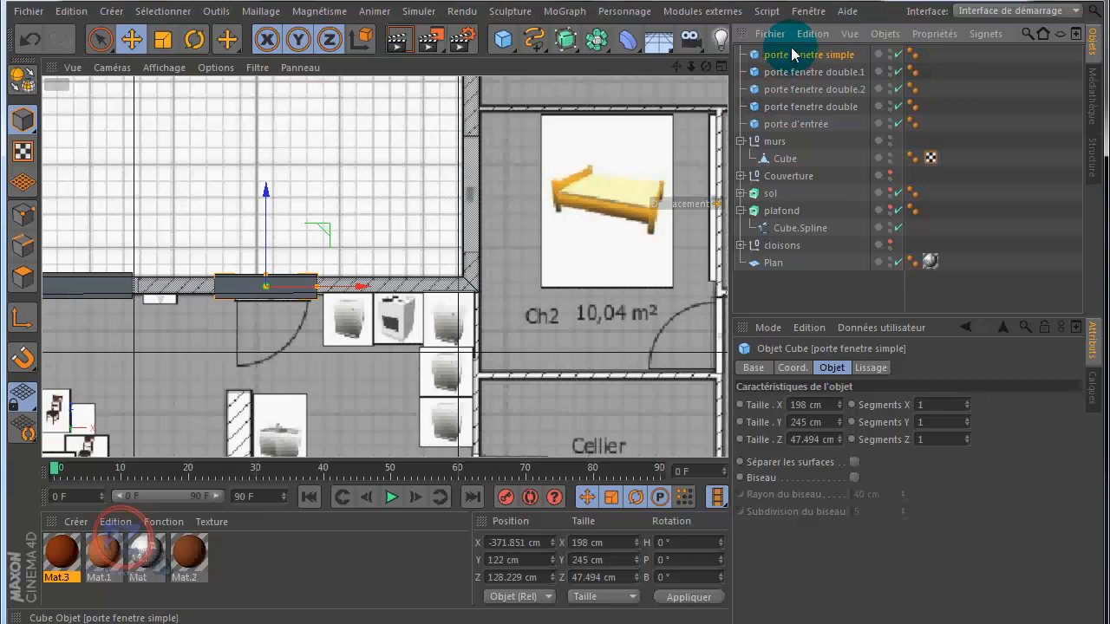
Duplicate porte fenetre simple and move the copy to the opening in bedroom Ch2's outer wall, at about X 28 cm and Z 323 cm.
{"action": "key", "text": "ctrl+c"}
{"action": "key", "text": "ctrl+v"}
{"action": "left_click_drag", "start_coordinate": [358, 288], "coordinate": [564, 286]}
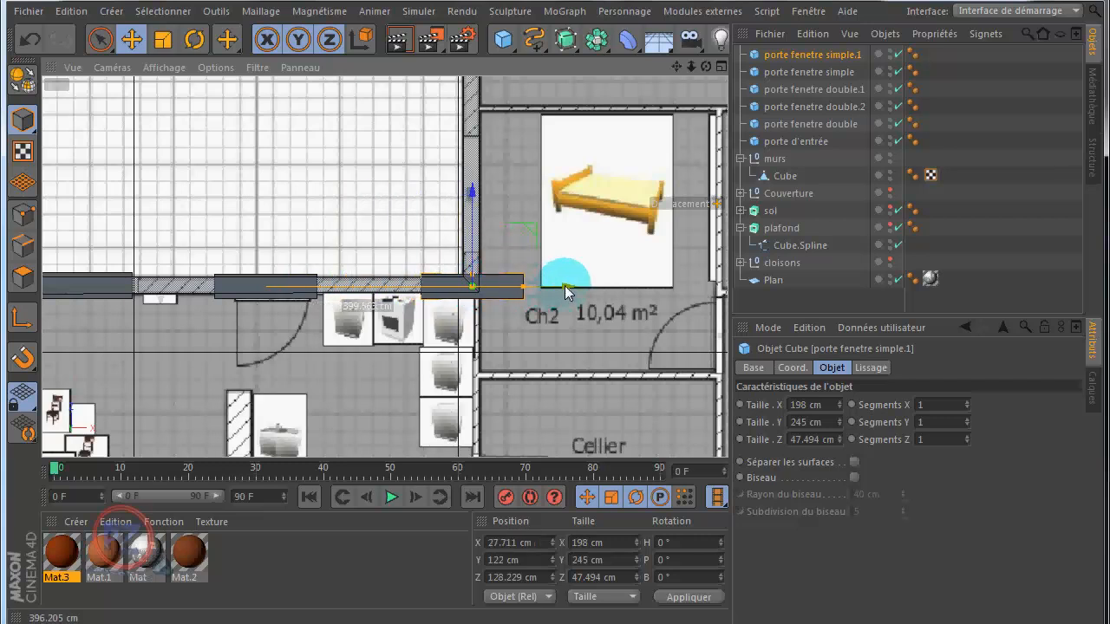
{"action": "left_click_drag", "start_coordinate": [471, 186], "coordinate": [493, 88]}
Rotate the copied door cube 90° in heading and shift it along Ch2's wall to about Z 310 cm.
{"action": "left_click", "coordinate": [194, 39]}
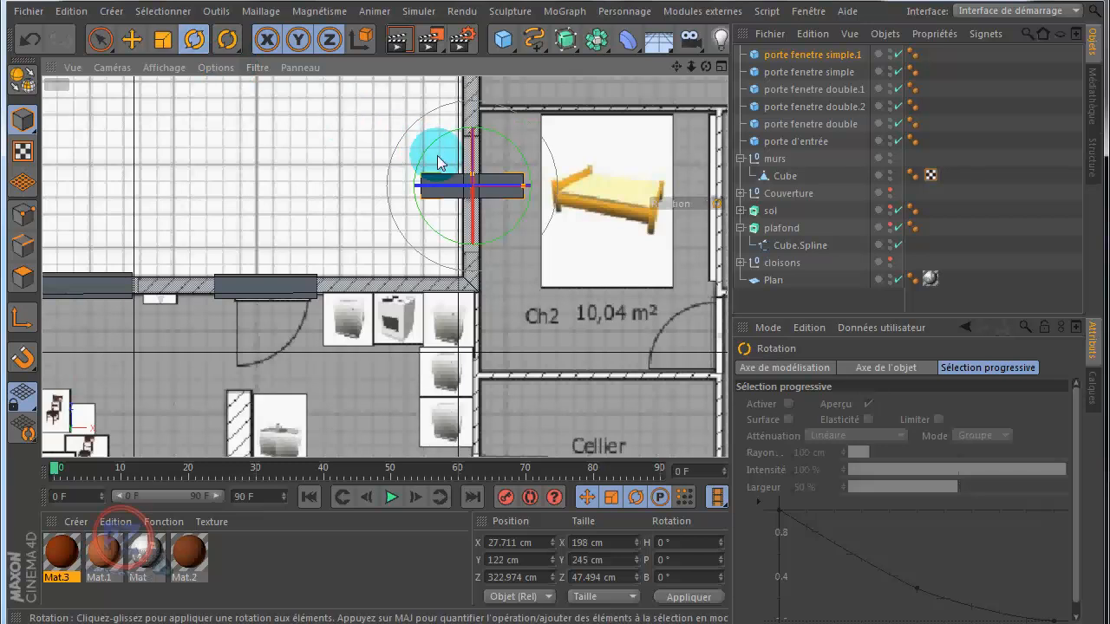
{"action": "left_click_drag", "start_coordinate": [433, 160], "coordinate": [445, 227]}
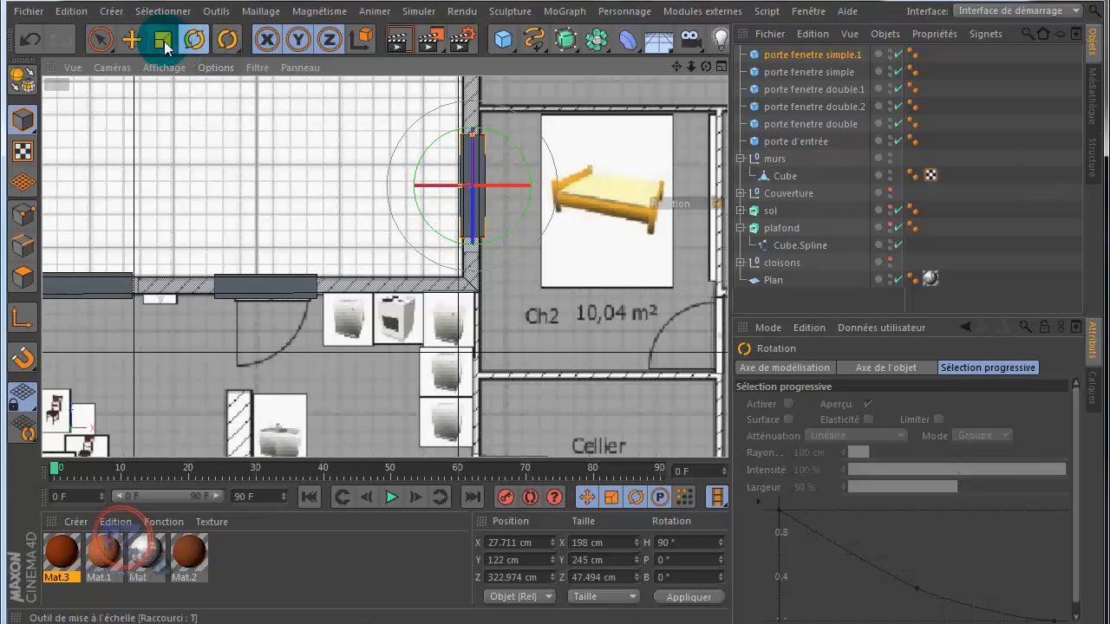
{"action": "left_click", "coordinate": [131, 41]}
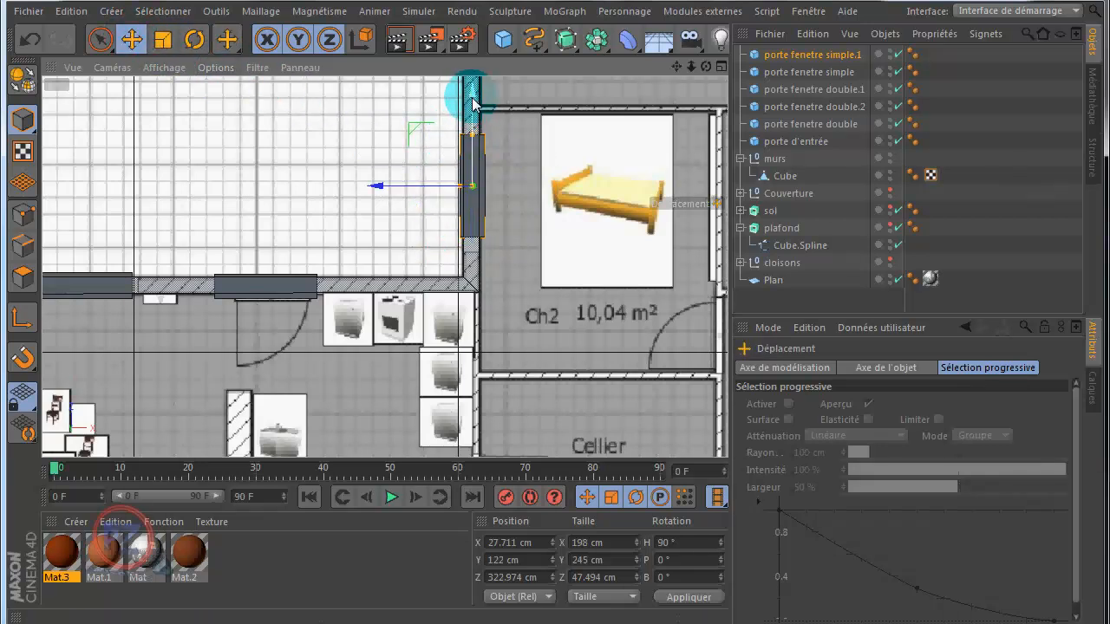
{"action": "left_click_drag", "start_coordinate": [472, 104], "coordinate": [473, 110]}
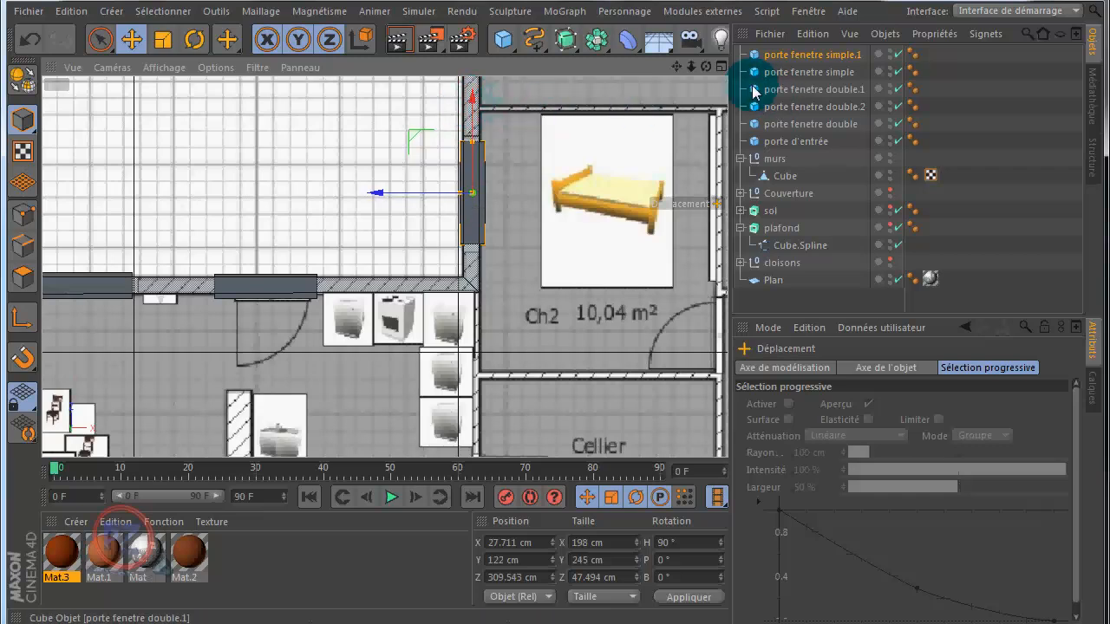
Add a new cube and rename it fenetre.
{"action": "scroll", "coordinate": [646, 152], "scroll_direction": "down", "scroll_amount": 5}
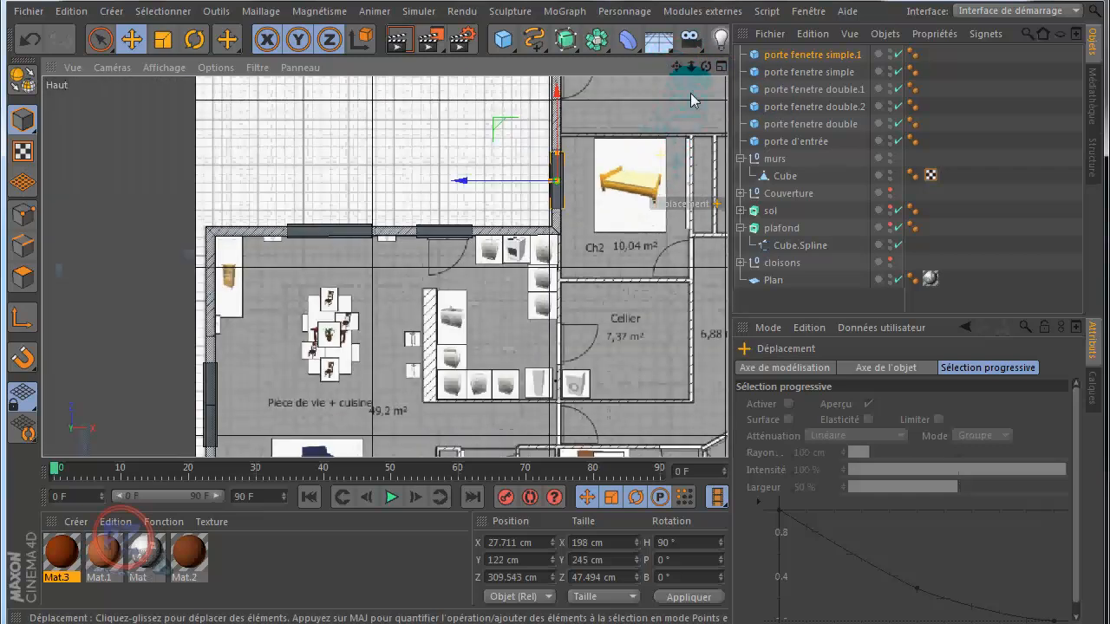
{"action": "left_click_drag", "start_coordinate": [675, 67], "coordinate": [556, 301]}
{"action": "middle_click_drag", "start_coordinate": [556, 301], "coordinate": [542, 233], "text": "alt"}
{"action": "left_click_drag", "start_coordinate": [556, 295], "coordinate": [557, 298]}
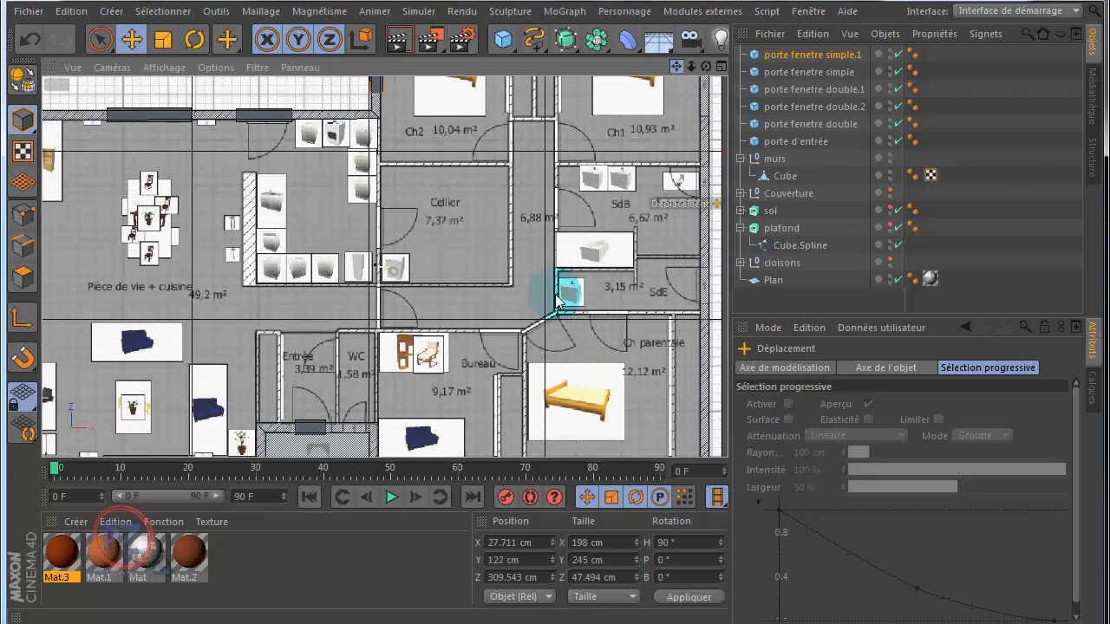
{"action": "left_click", "coordinate": [504, 38]}
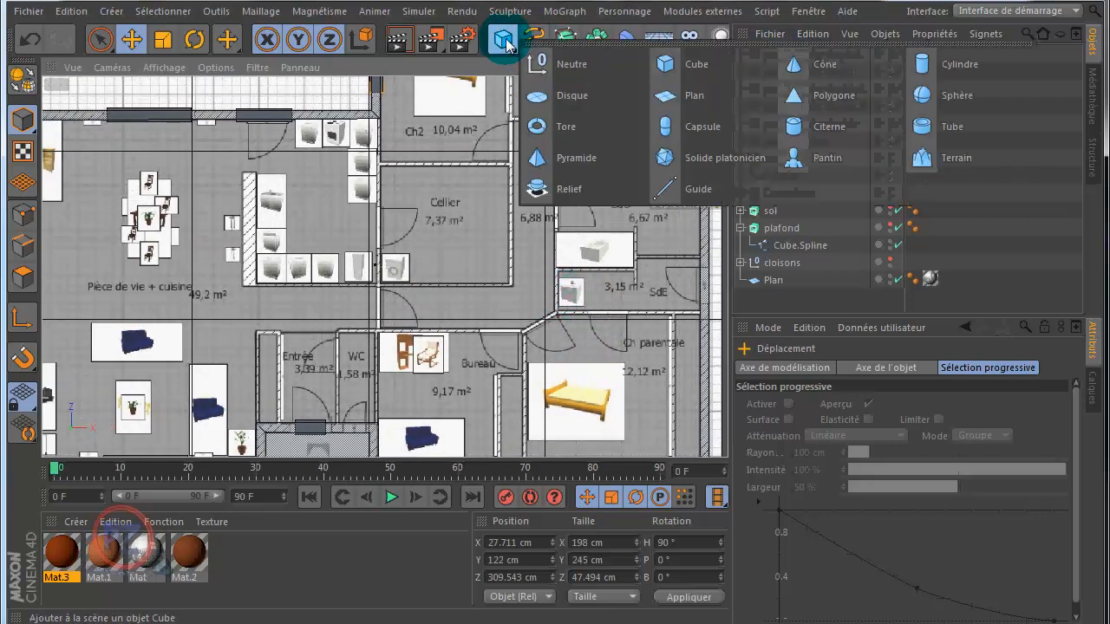
{"action": "left_click", "coordinate": [673, 64]}
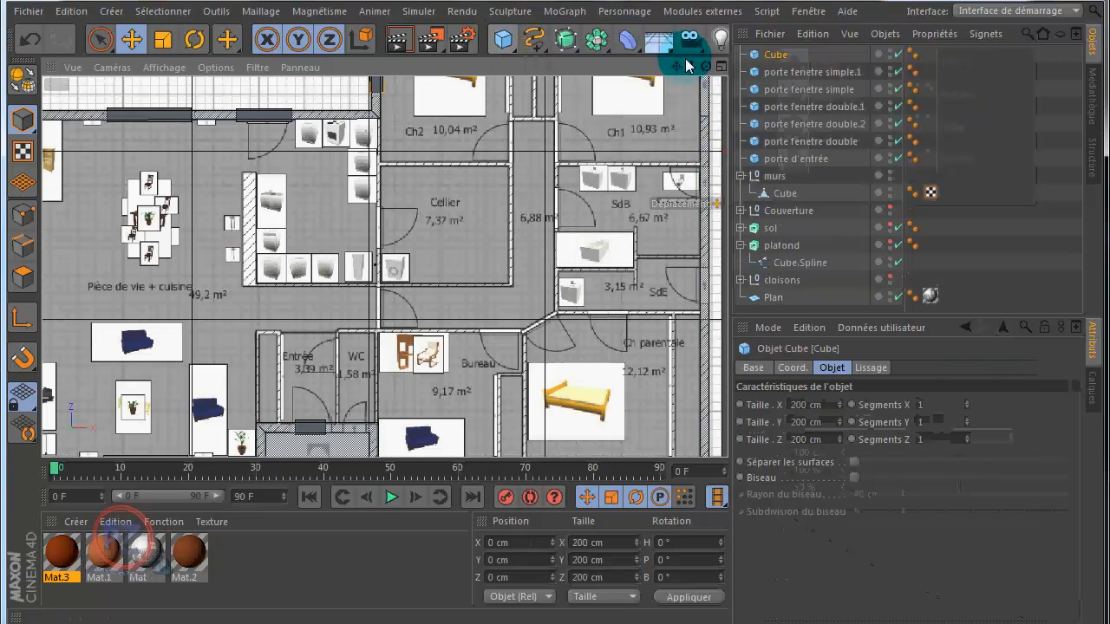
{"action": "double_click", "coordinate": [777, 55]}
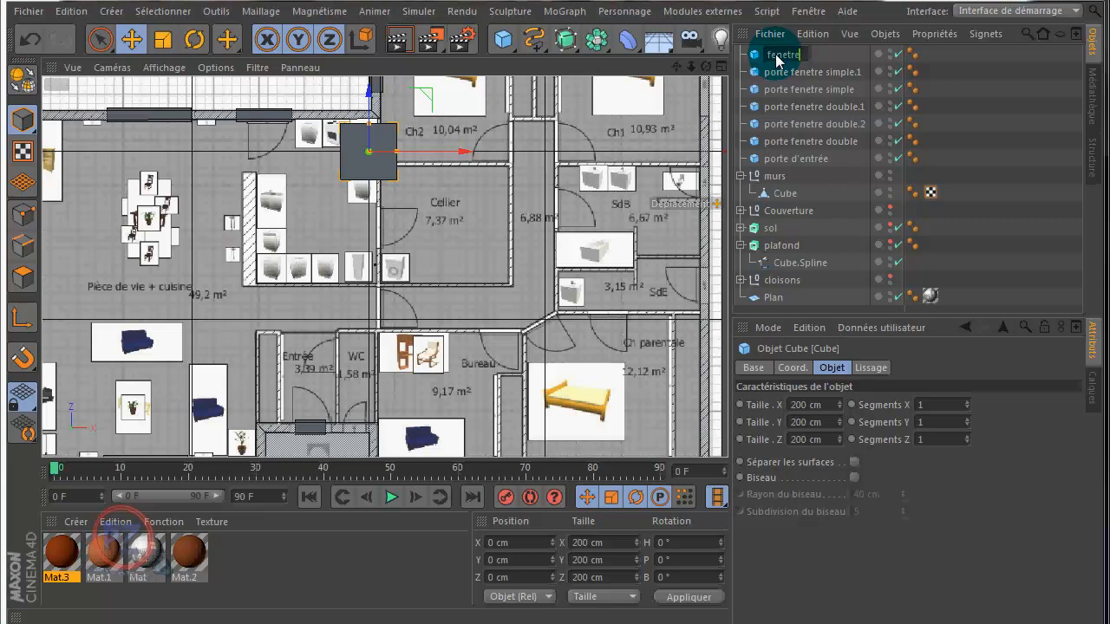
{"action": "key", "text": "Return"}
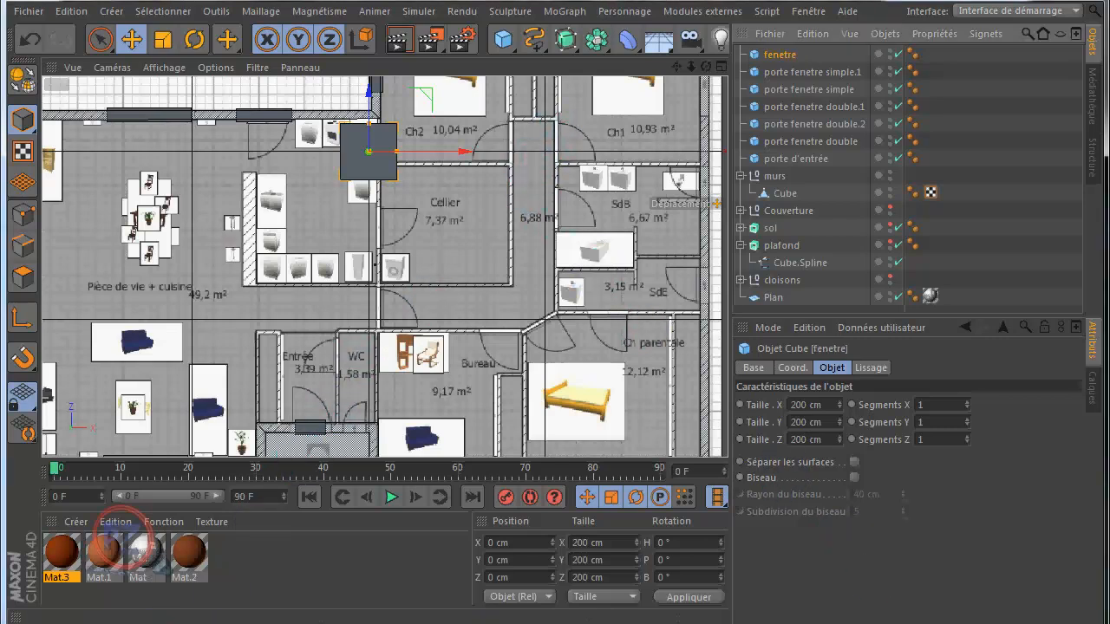
Check the window models in the portes et fenetres tuto folder, and return to the floor plan in Cinema 4D.
{"action": "left_click", "coordinate": [130, 623]}
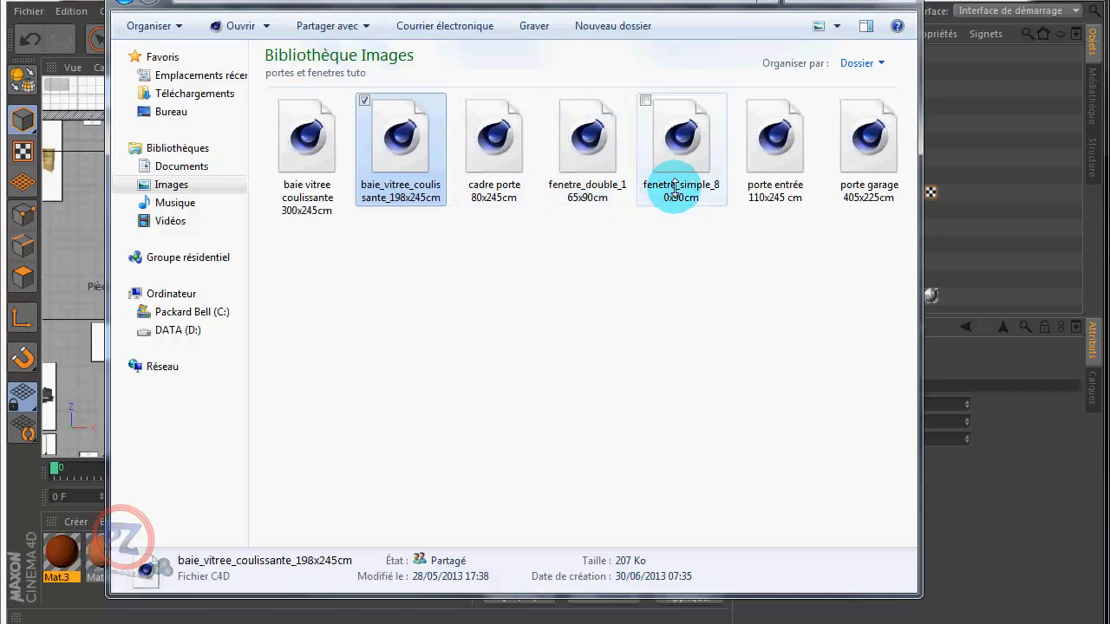
{"action": "left_click", "coordinate": [834, 0]}
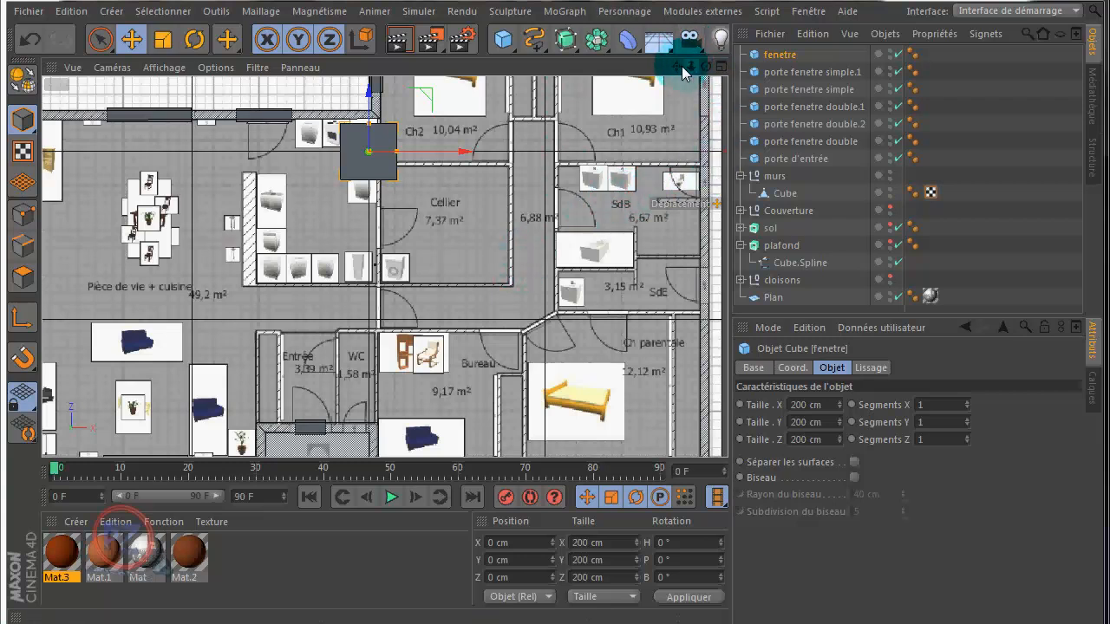
{"action": "left_click_drag", "start_coordinate": [677, 67], "coordinate": [558, 302]}
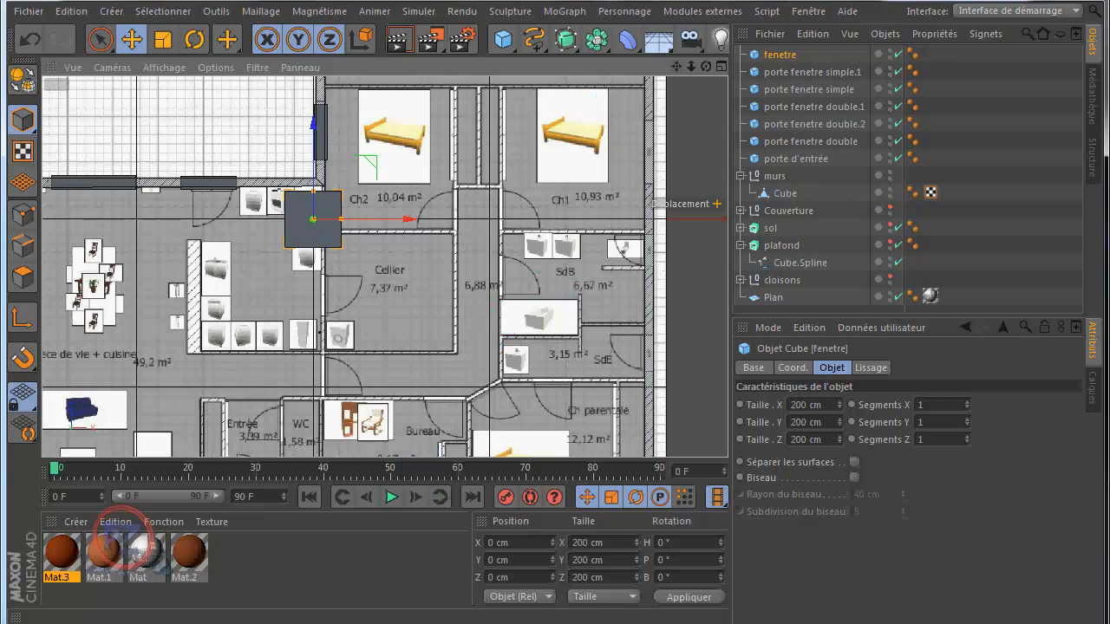
Switch to Windows Explorer and open the portes et fenetres tuto folder through archi in the Images library.
{"action": "left_click", "coordinate": [192, 623]}
{"action": "left_click", "coordinate": [520, 132]}
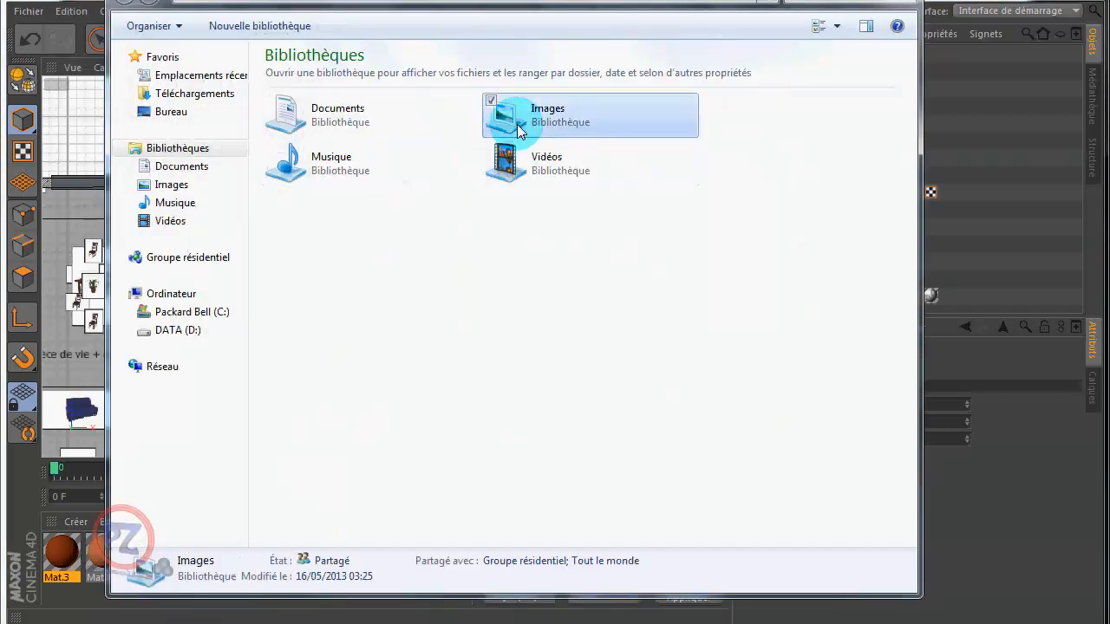
{"action": "double_click", "coordinate": [520, 130]}
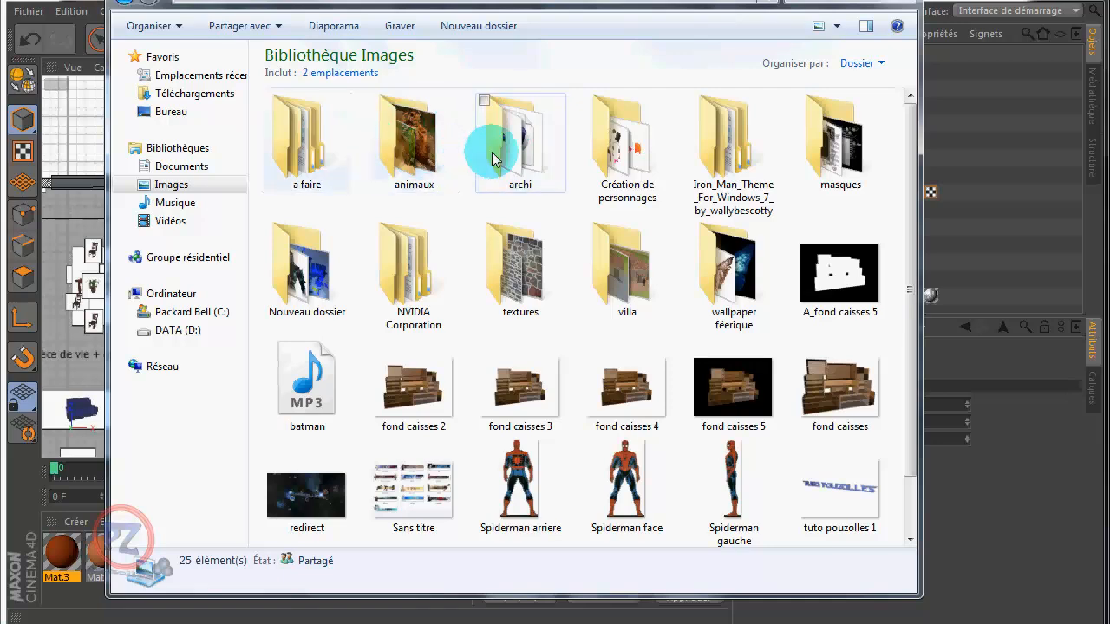
{"action": "double_click", "coordinate": [493, 158]}
{"action": "double_click", "coordinate": [402, 158]}
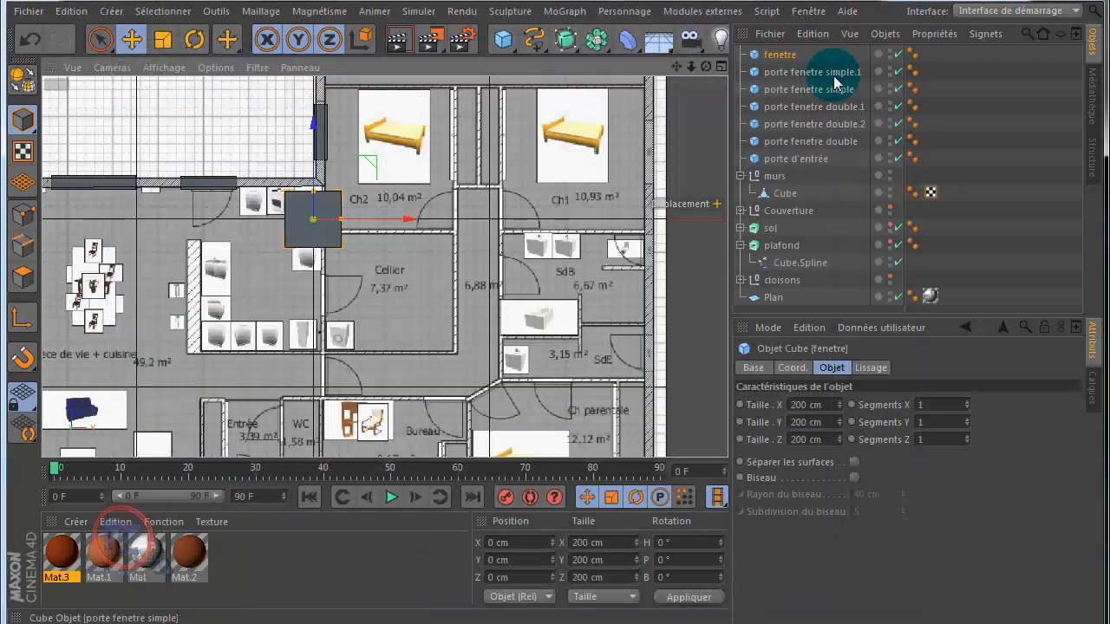
In Cinema 4D, rename the fenetre cube as fenetre simple.
{"action": "double_click", "coordinate": [783, 55]}
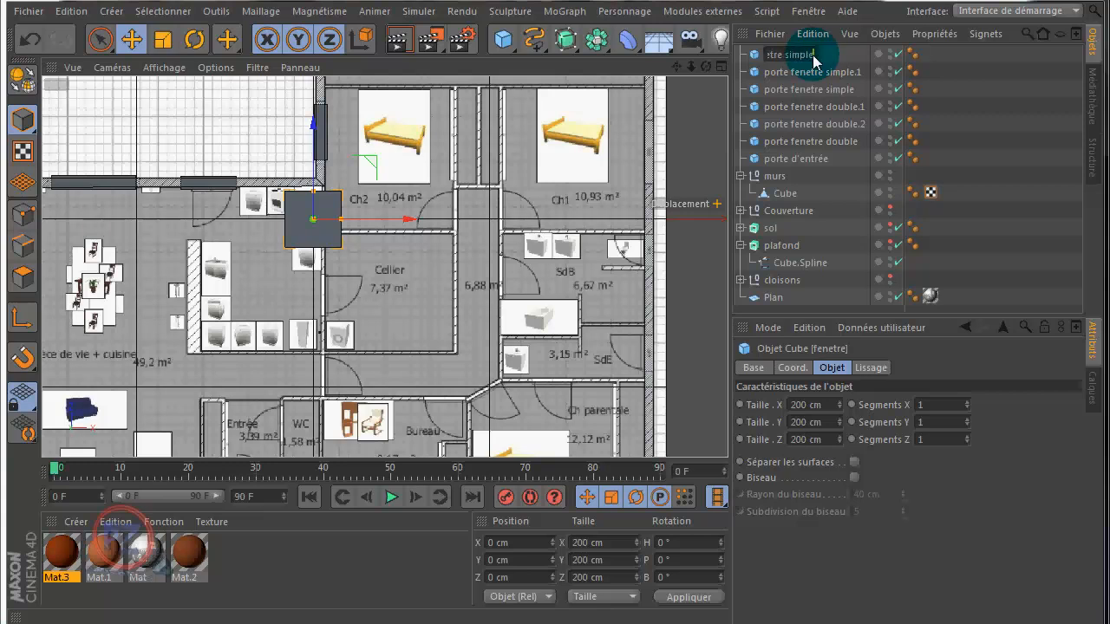
{"action": "type", "text": "simple"}
{"action": "key", "text": "Return"}
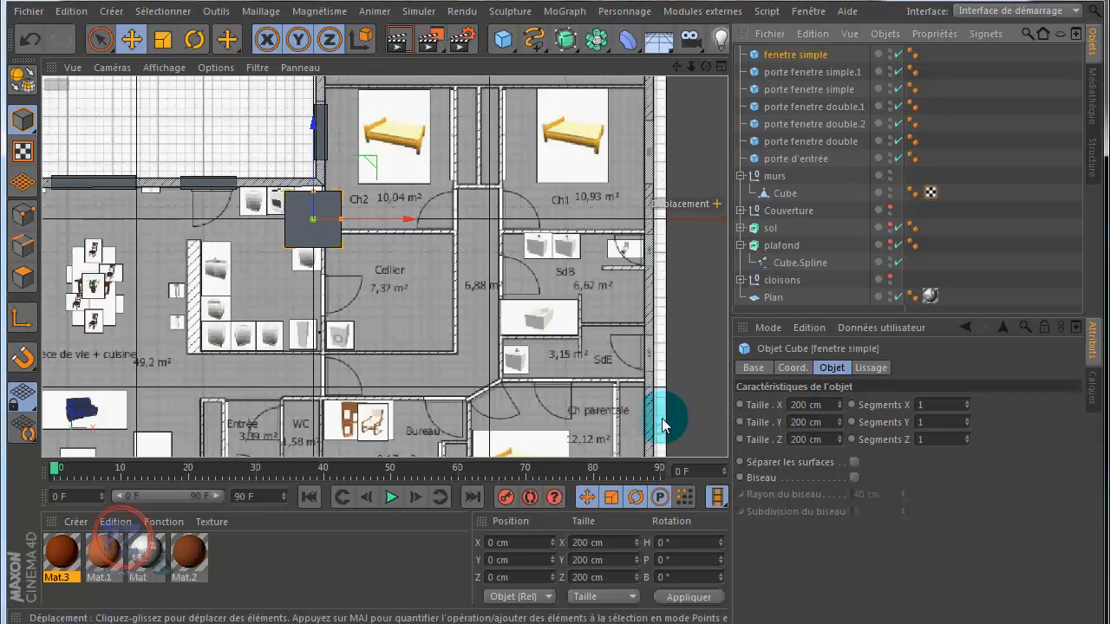
Look up the size of the fenetre_simple model in the library folder and return to Cinema 4D.
{"action": "left_click", "coordinate": [147, 623]}
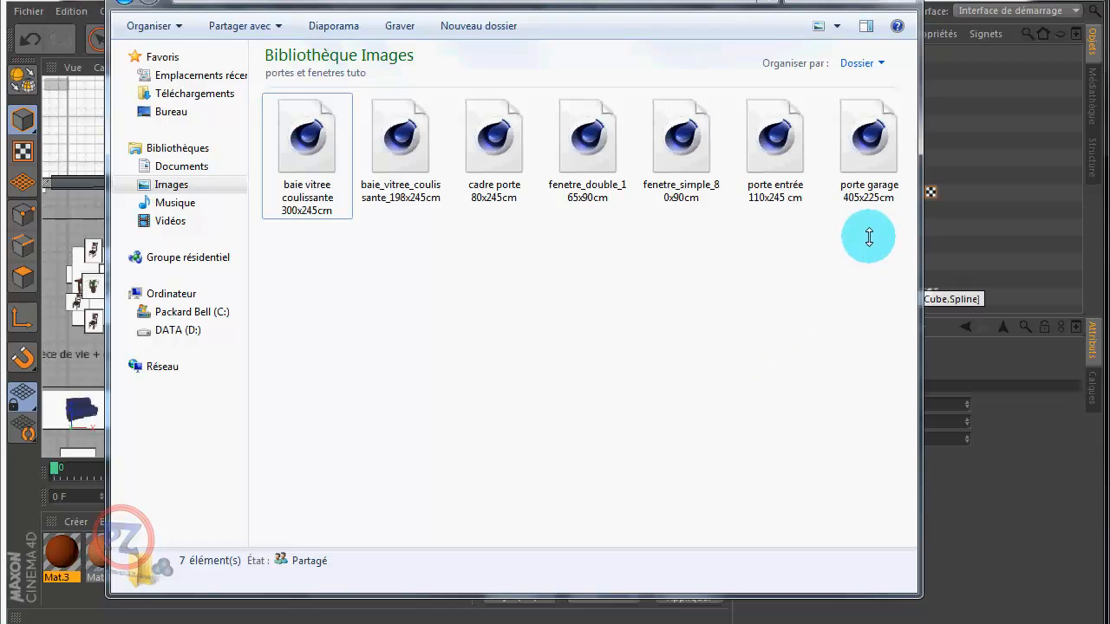
{"action": "left_click", "coordinate": [659, 189]}
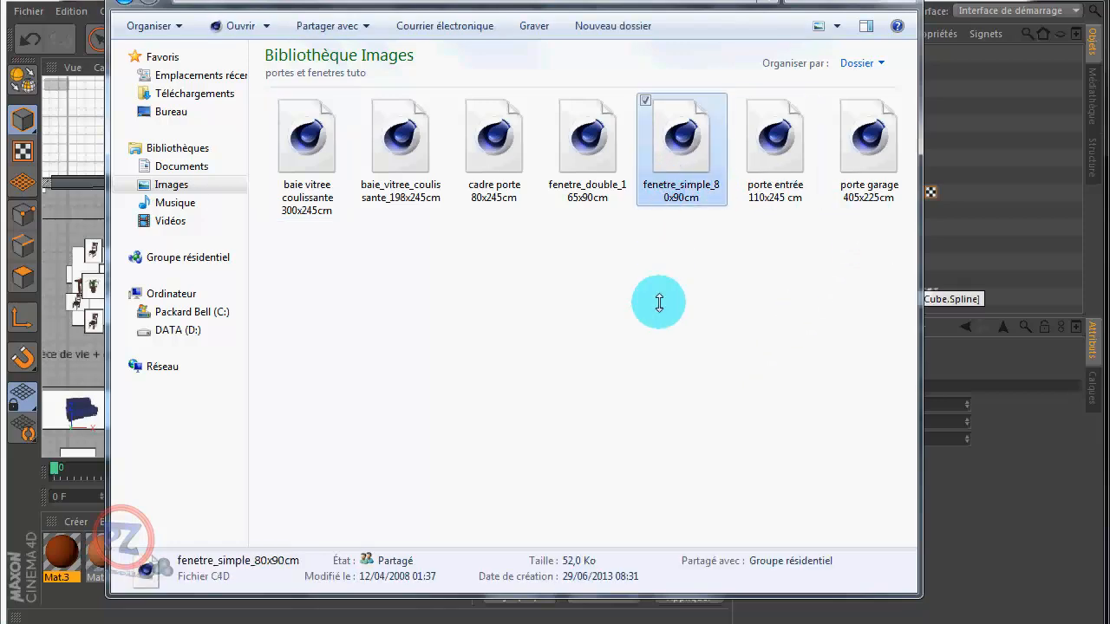
{"action": "left_click", "coordinate": [838, 0]}
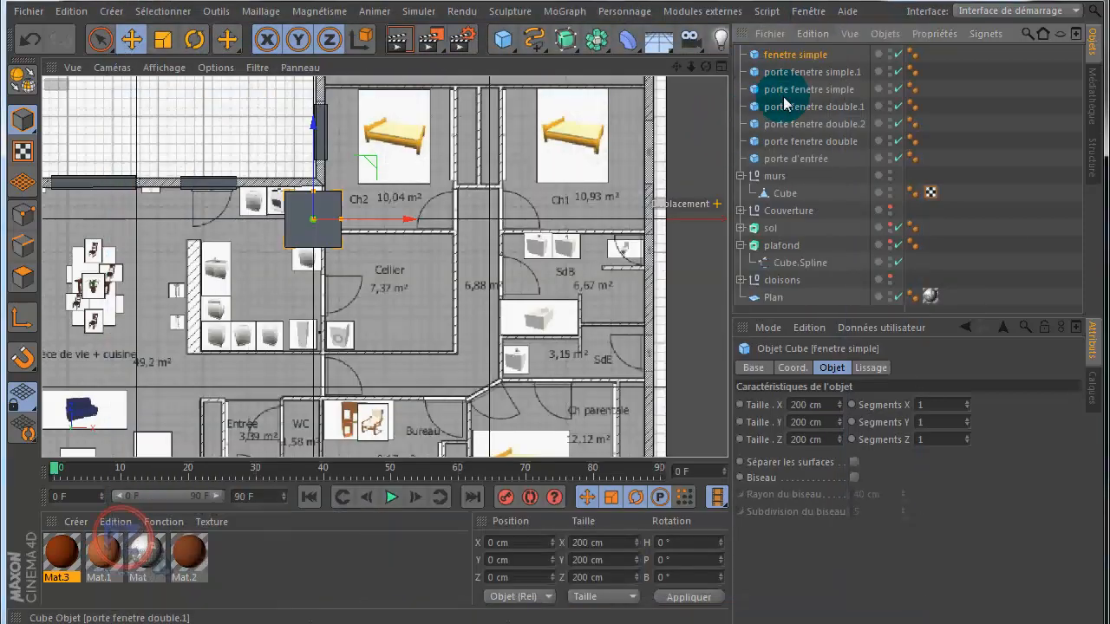
Set the fenetre simple cube's X size to 80 cm and Y size to 90 cm, and show all four views.
{"action": "left_click", "coordinate": [807, 406]}
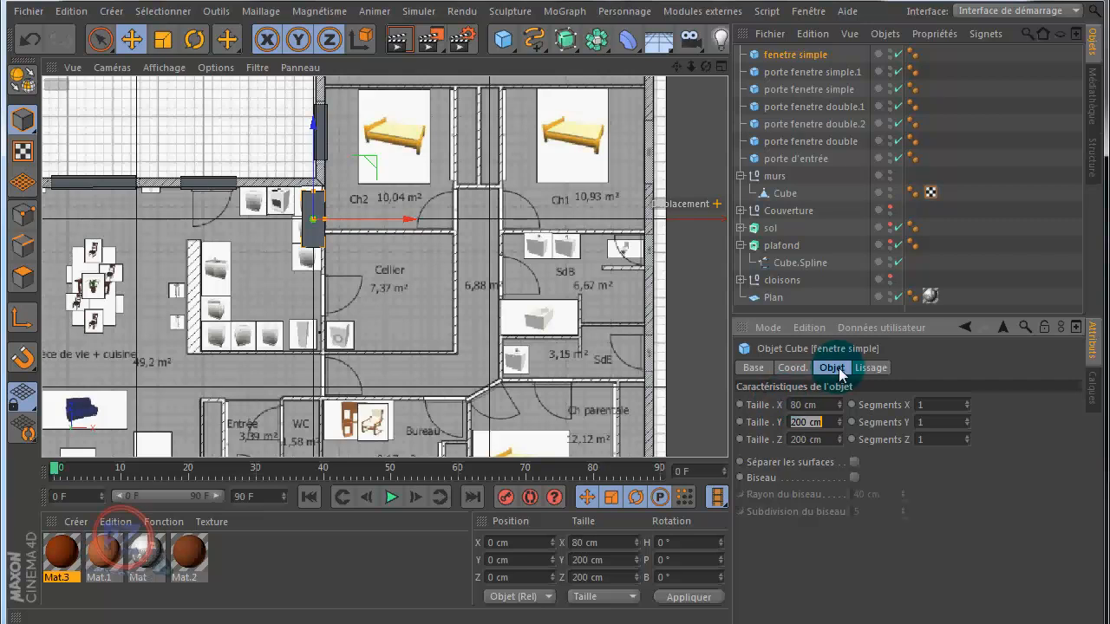
{"action": "type", "text": "9"}
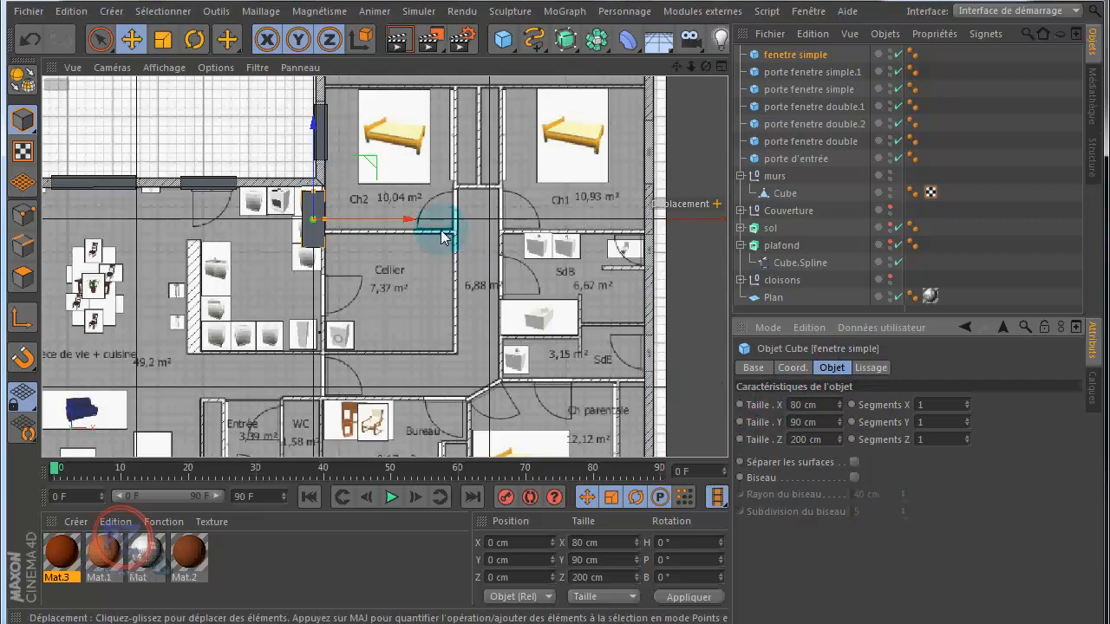
{"action": "middle_click", "coordinate": [397, 175]}
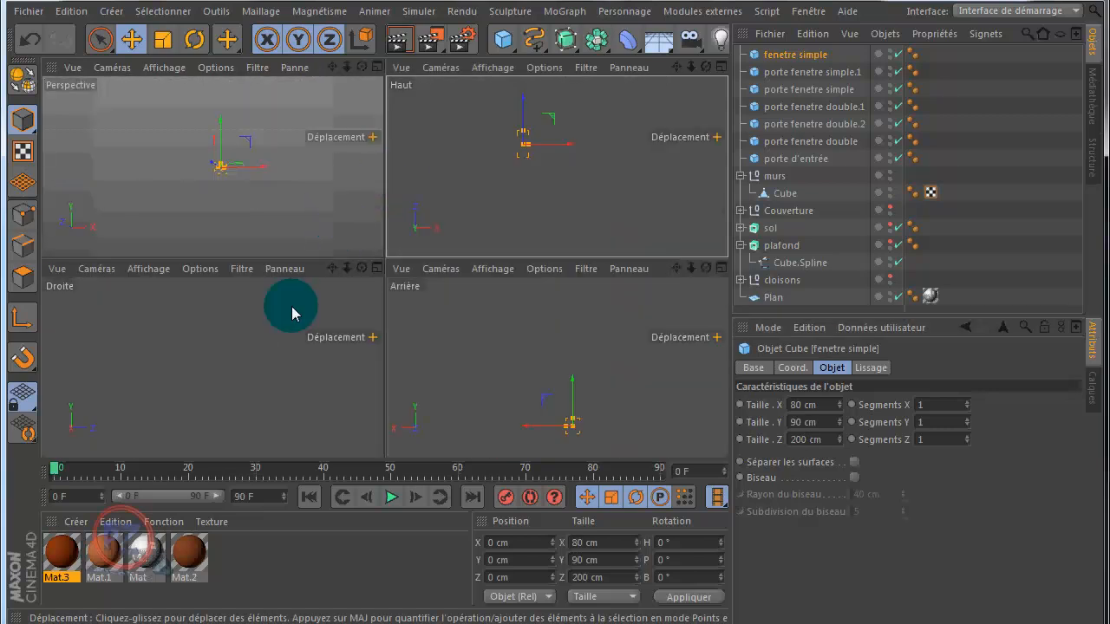
Raise the fenetre simple cube to about Y 198.6 cm in the back view, aligning its top with the door cubes.
{"action": "middle_click", "coordinate": [476, 332]}
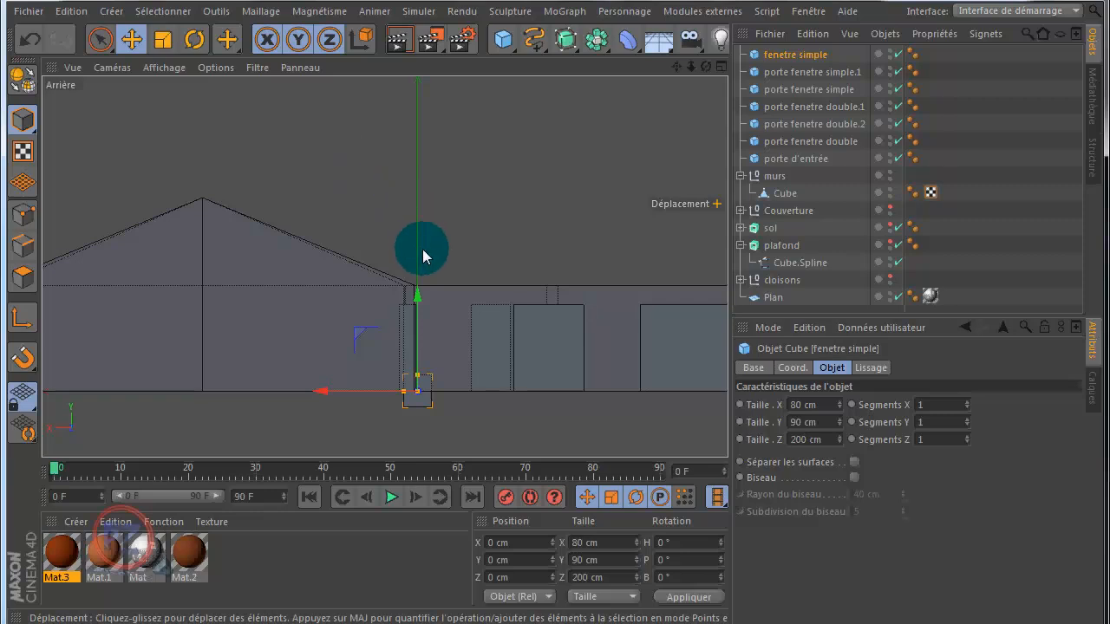
{"action": "scroll", "coordinate": [531, 253], "scroll_direction": "up", "scroll_amount": 3}
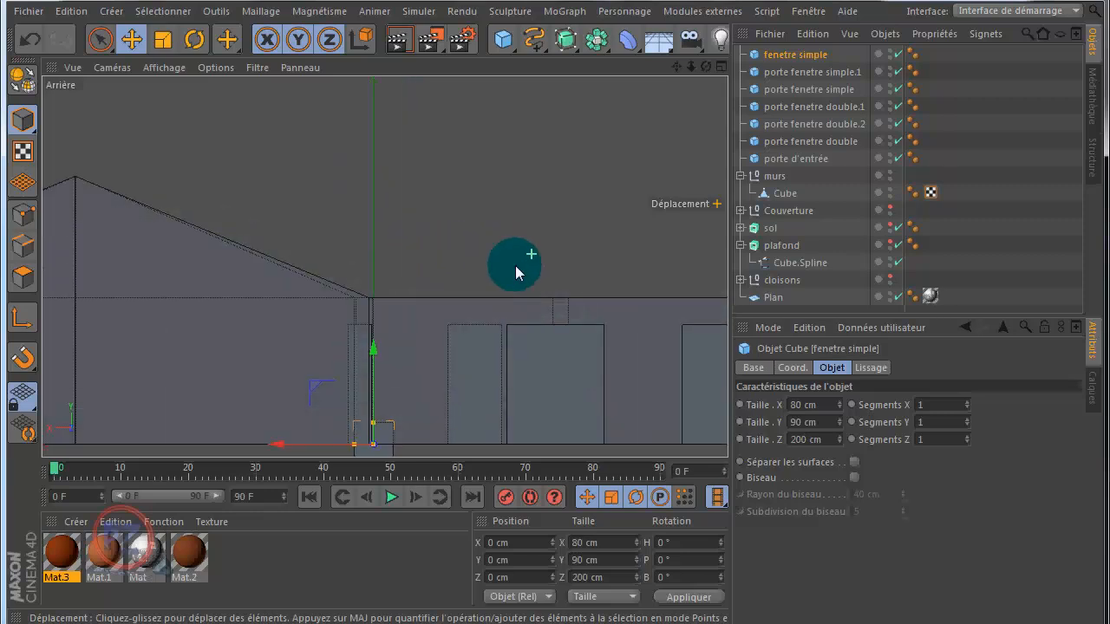
{"action": "left_click_drag", "start_coordinate": [364, 345], "coordinate": [387, 253]}
{"action": "scroll", "coordinate": [409, 299], "scroll_direction": "up", "scroll_amount": 4}
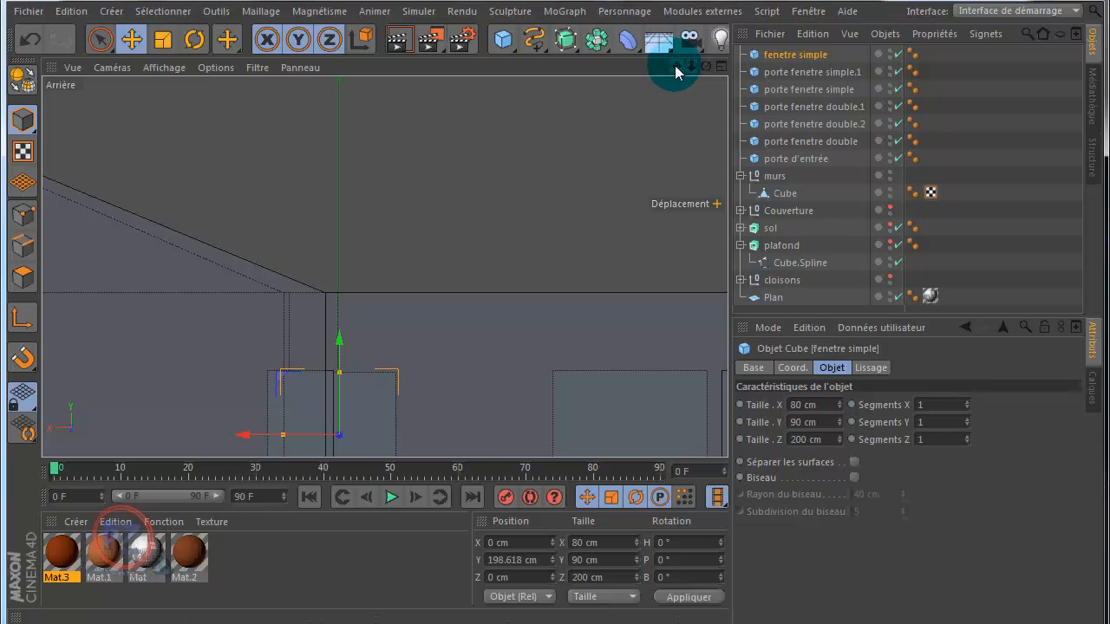
{"action": "left_click_drag", "start_coordinate": [675, 68], "coordinate": [555, 294]}
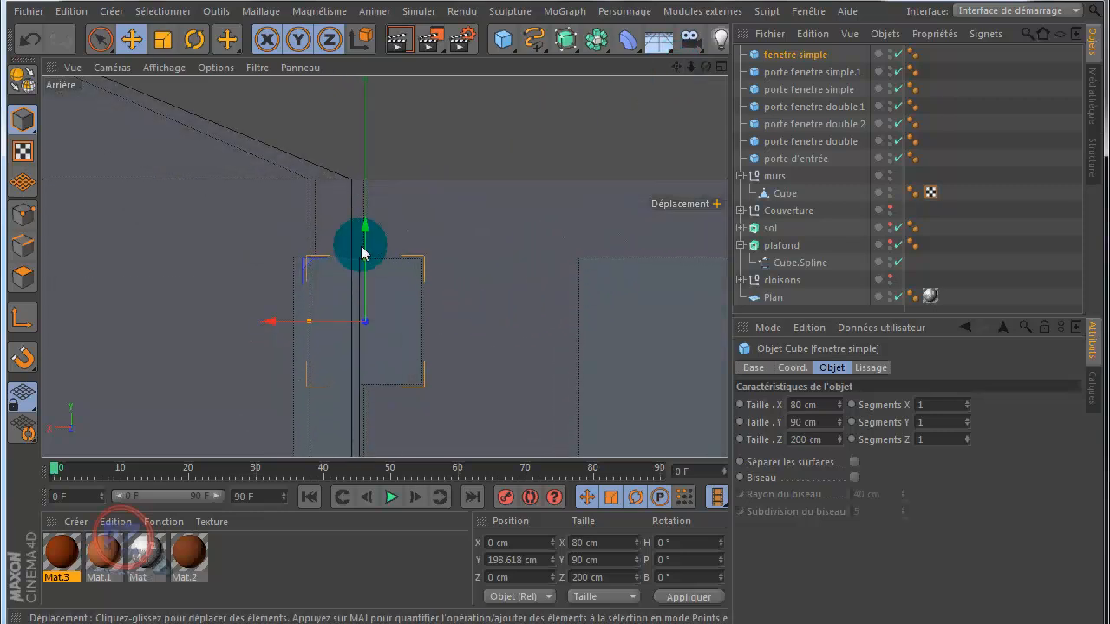
{"action": "scroll", "coordinate": [645, 125], "scroll_direction": "down", "scroll_amount": 1}
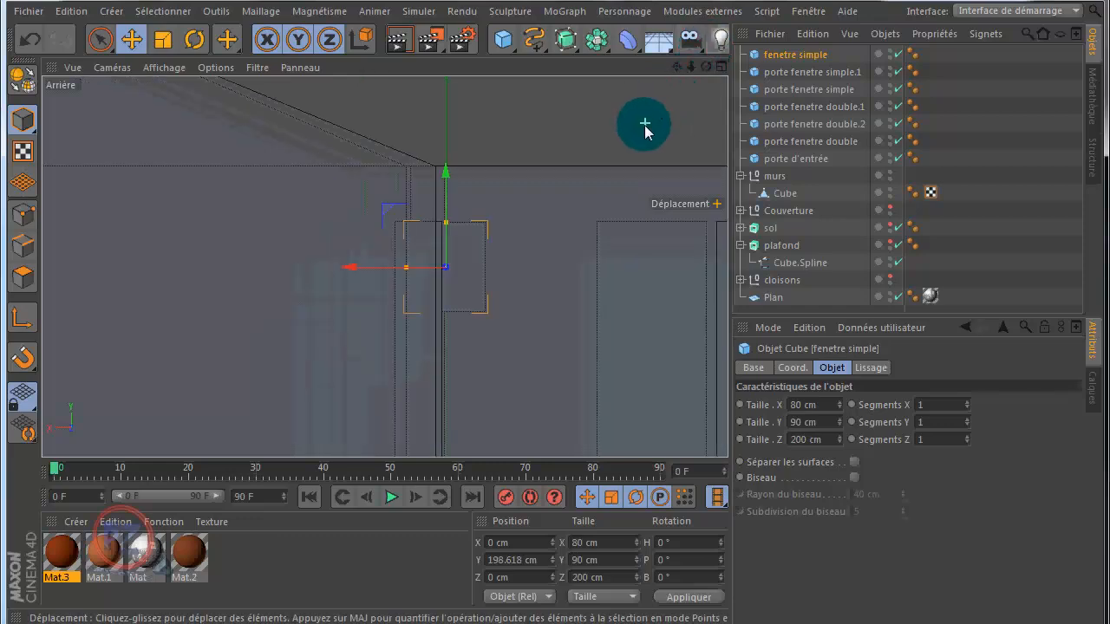
In the top view, move the fenetre simple cube into the left wall of the 24,21 m² room, about X 27.6 cm and Z 648 cm.
{"action": "middle_click", "coordinate": [346, 300]}
{"action": "middle_click", "coordinate": [575, 178]}
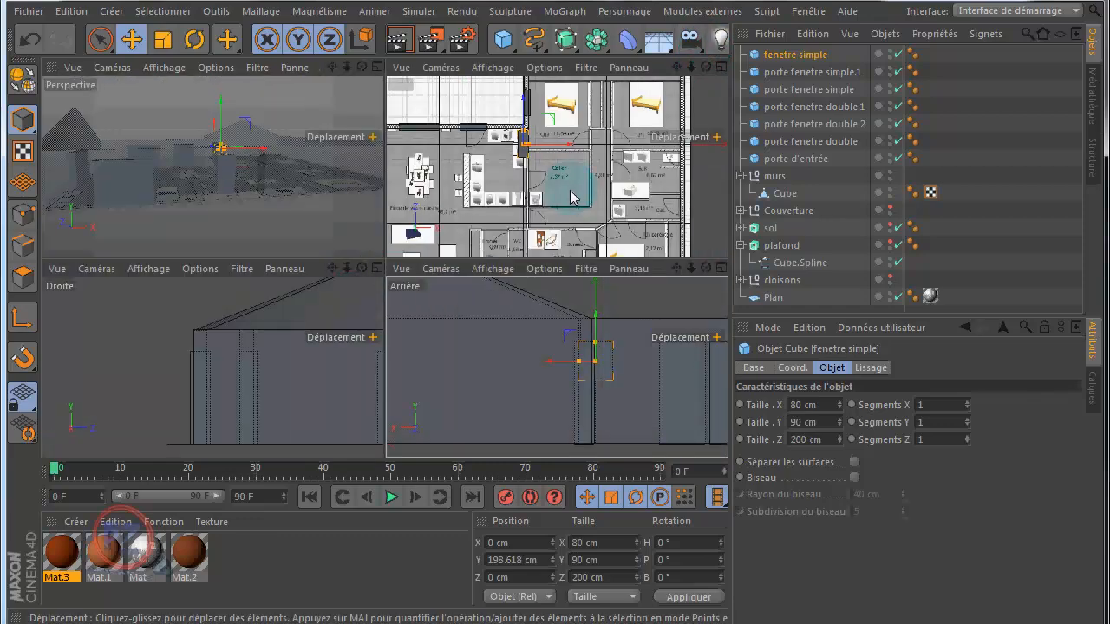
{"action": "scroll", "coordinate": [535, 202], "scroll_direction": "up", "scroll_amount": 1}
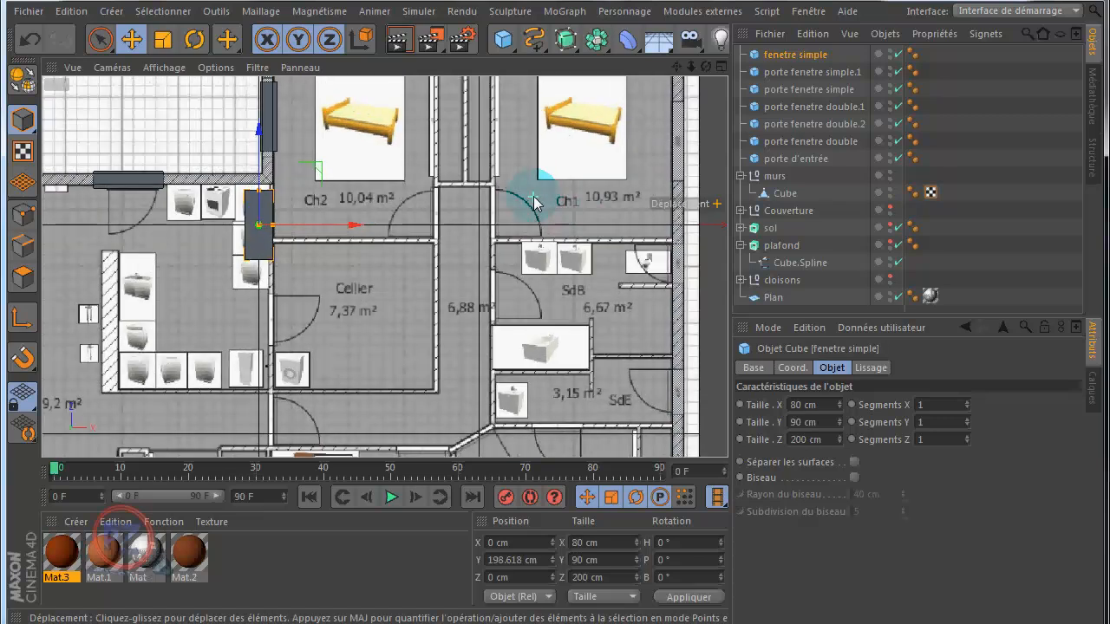
{"action": "scroll", "coordinate": [597, 194], "scroll_direction": "down", "scroll_amount": 5}
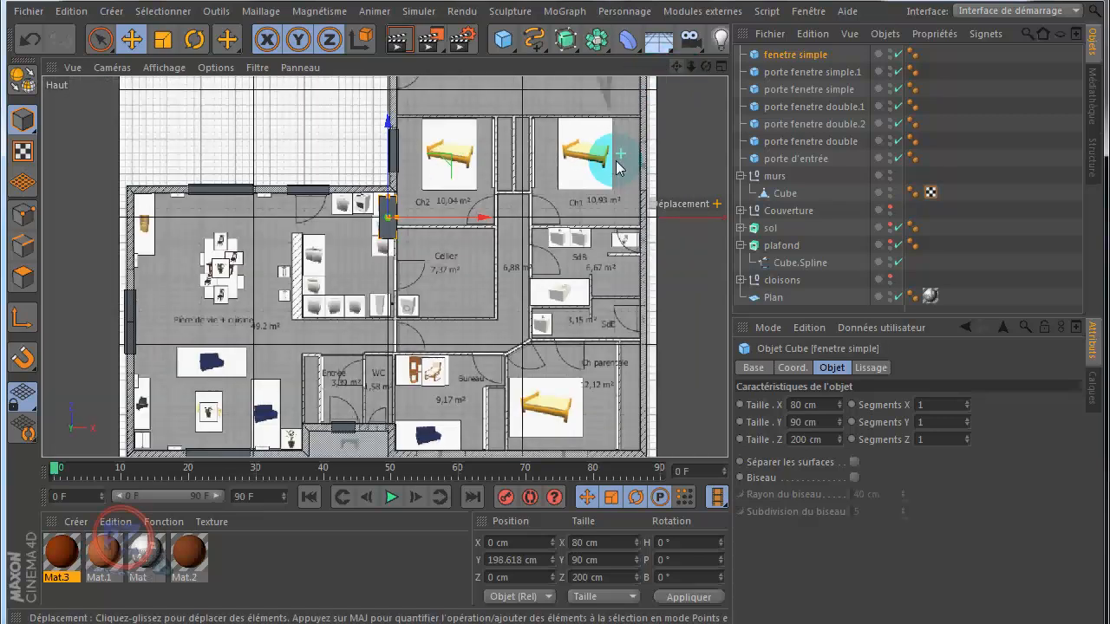
{"action": "left_click_drag", "start_coordinate": [676, 67], "coordinate": [385, 137]}
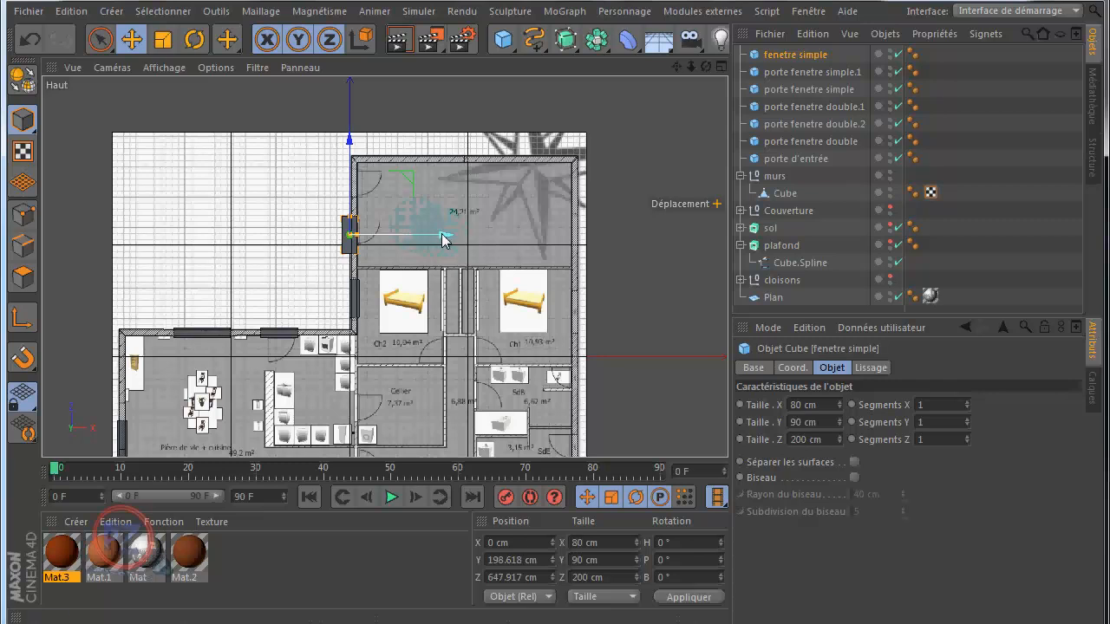
{"action": "left_click_drag", "start_coordinate": [442, 239], "coordinate": [447, 241]}
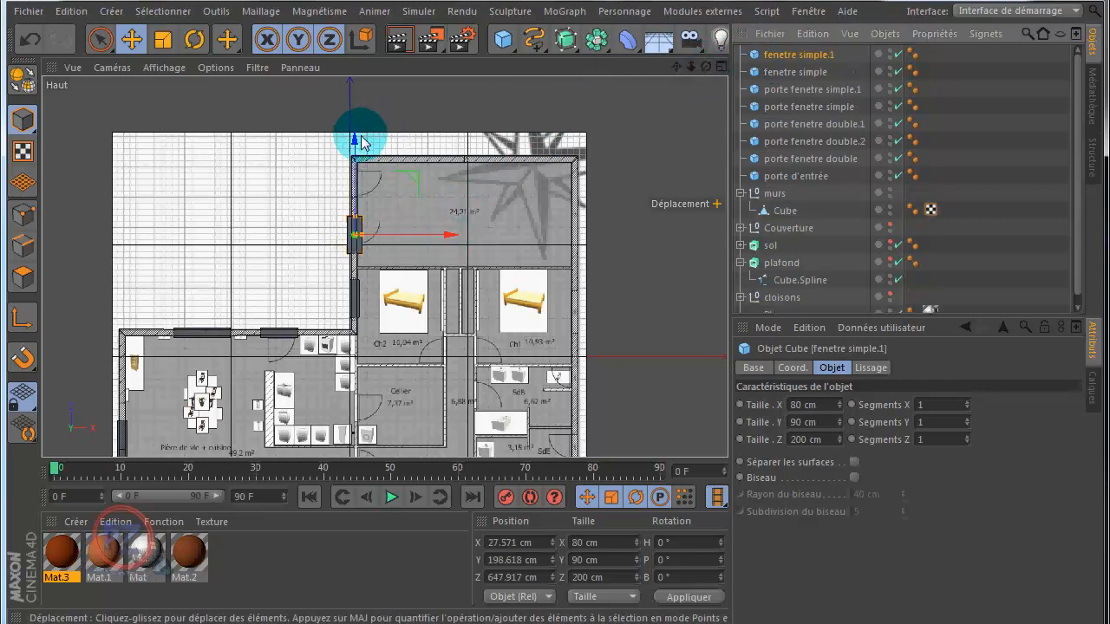
Duplicate the fenetre simple cube along the same wall to about Z 901 cm and rename the copy fenetre double.
{"action": "left_click_drag", "start_coordinate": [359, 136], "coordinate": [361, 90], "text": "ctrl"}
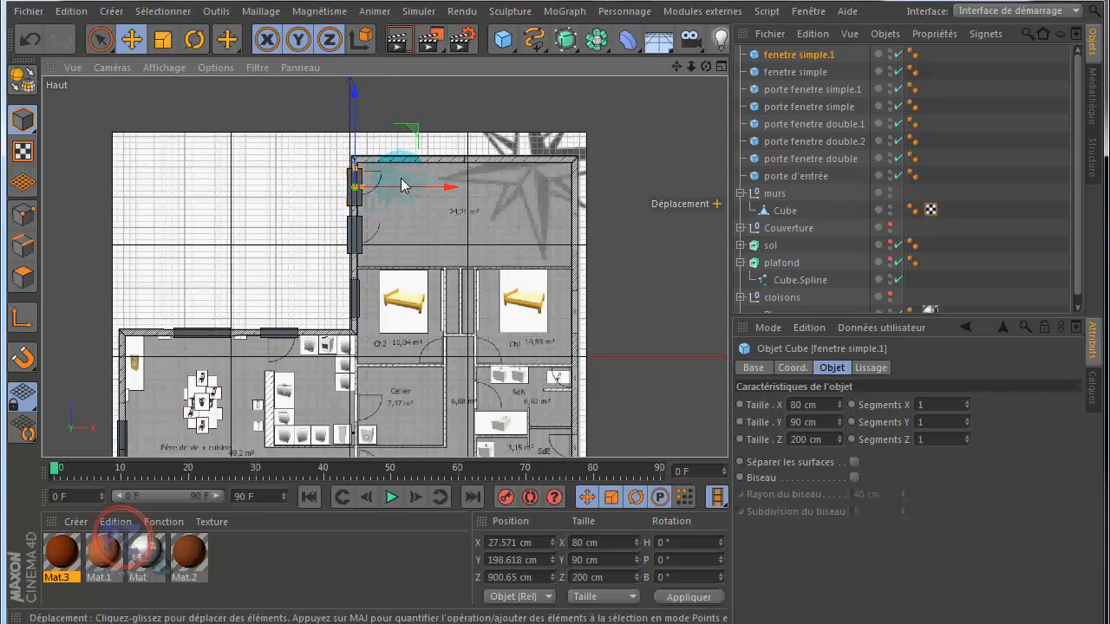
{"action": "double_click", "coordinate": [813, 56]}
{"action": "left_click_drag", "start_coordinate": [802, 57], "coordinate": [842, 55]}
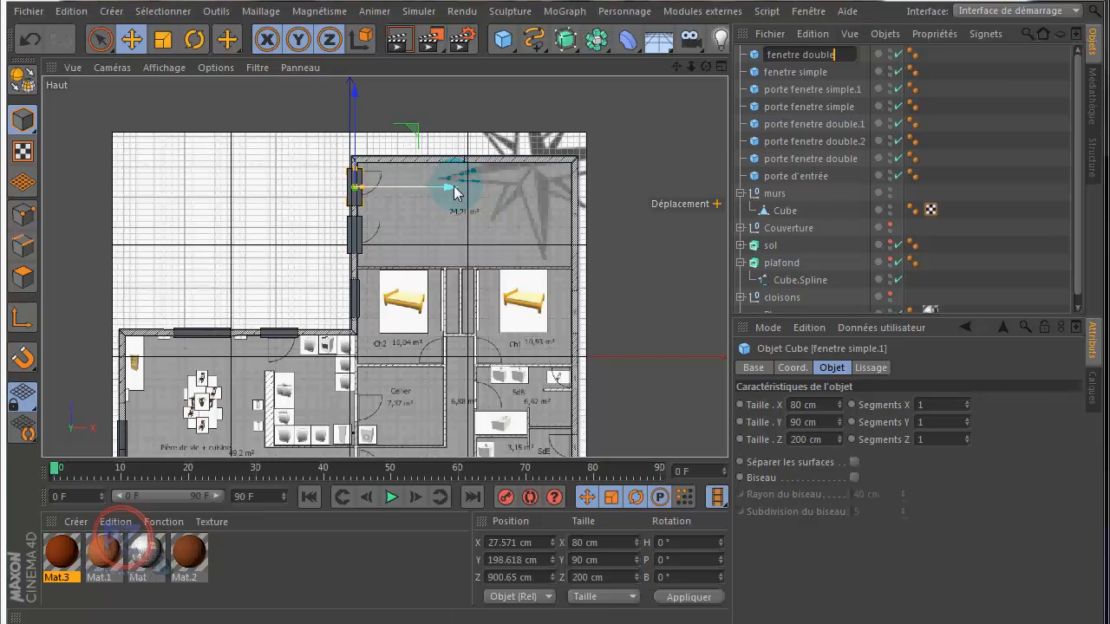
{"action": "key", "text": "Return"}
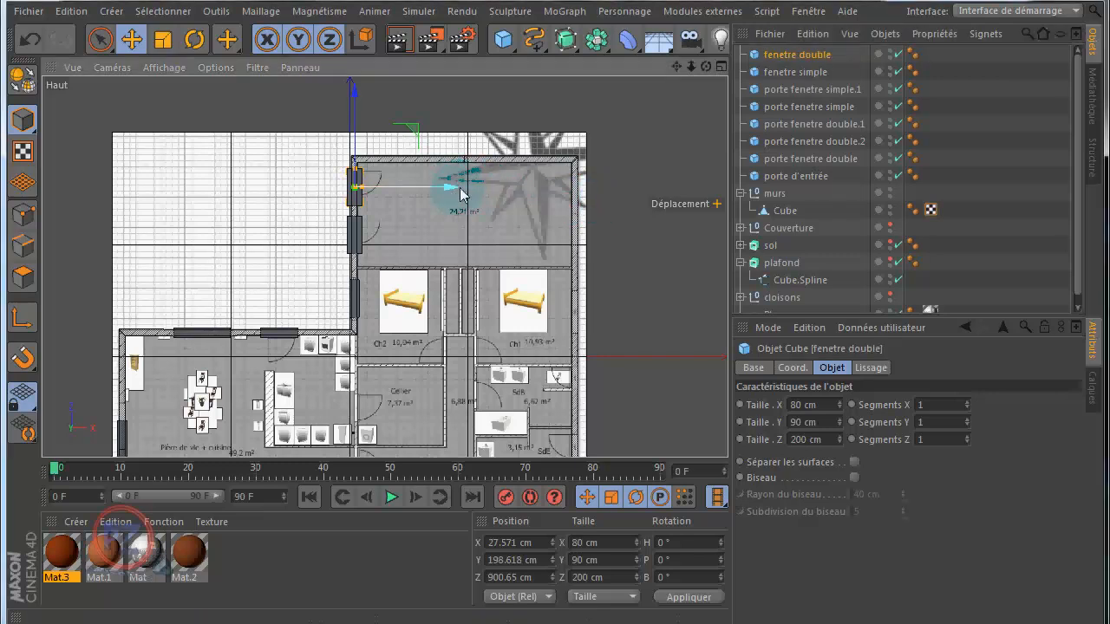
Move the fenetre double cube to the outer wall beside bedroom Ch1 and set its X size to the library model's 165 cm.
{"action": "left_click_drag", "start_coordinate": [460, 194], "coordinate": [666, 202]}
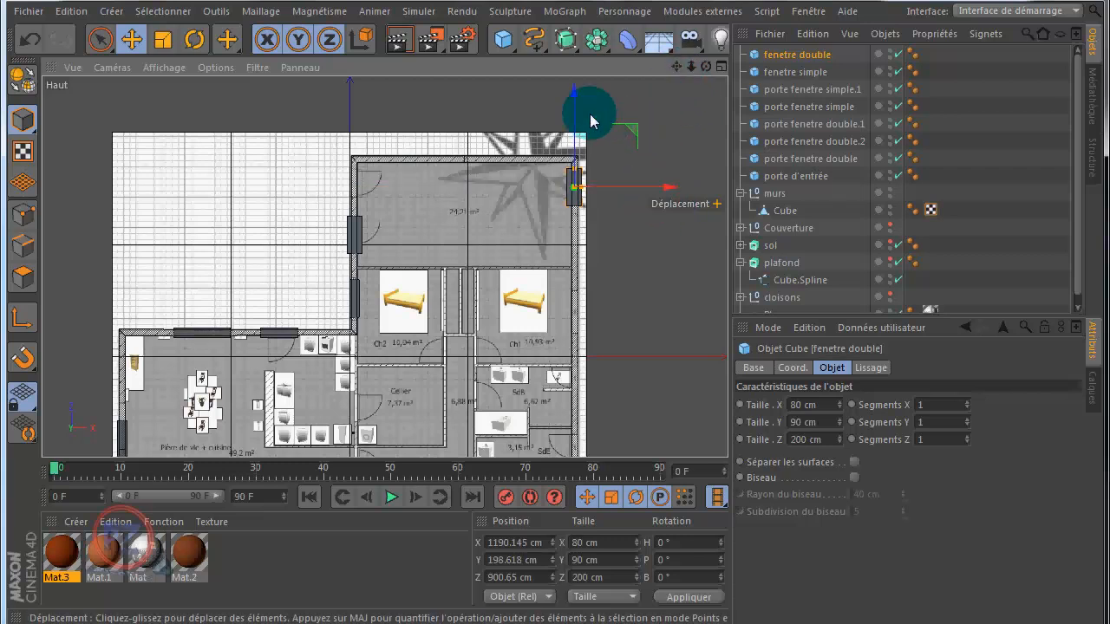
{"action": "left_click_drag", "start_coordinate": [575, 92], "coordinate": [590, 221]}
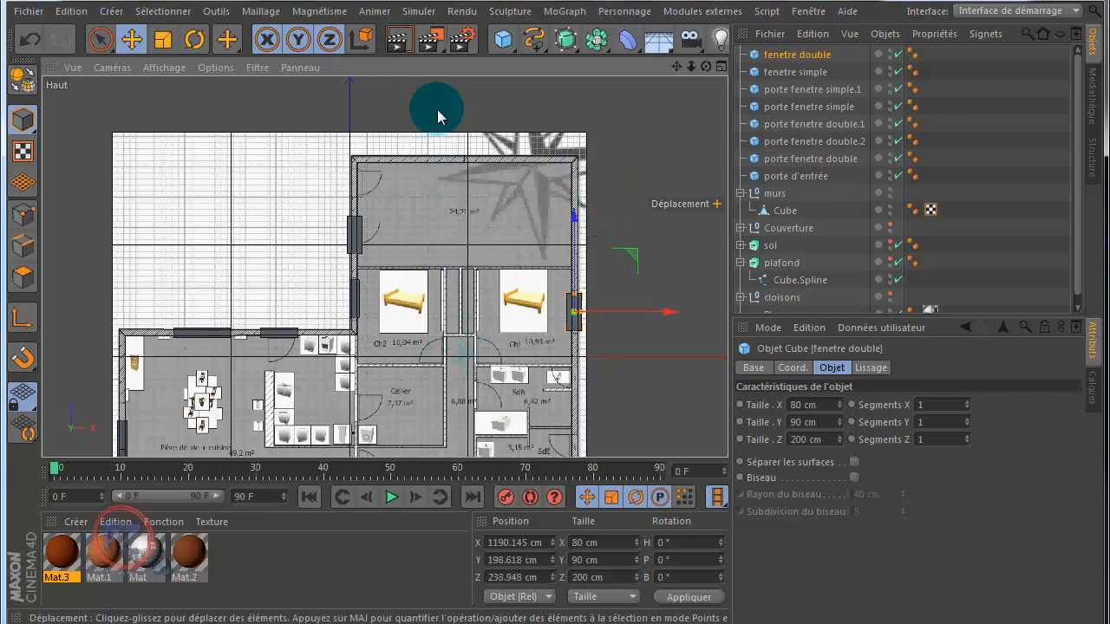
{"action": "left_click", "coordinate": [173, 623]}
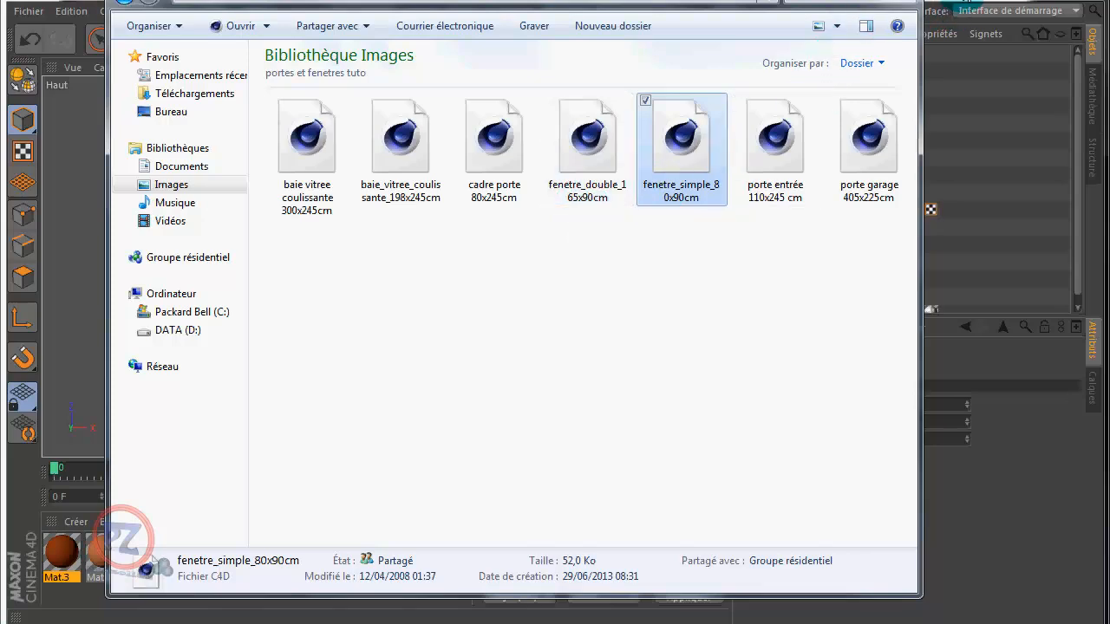
{"action": "left_click", "coordinate": [963, 0]}
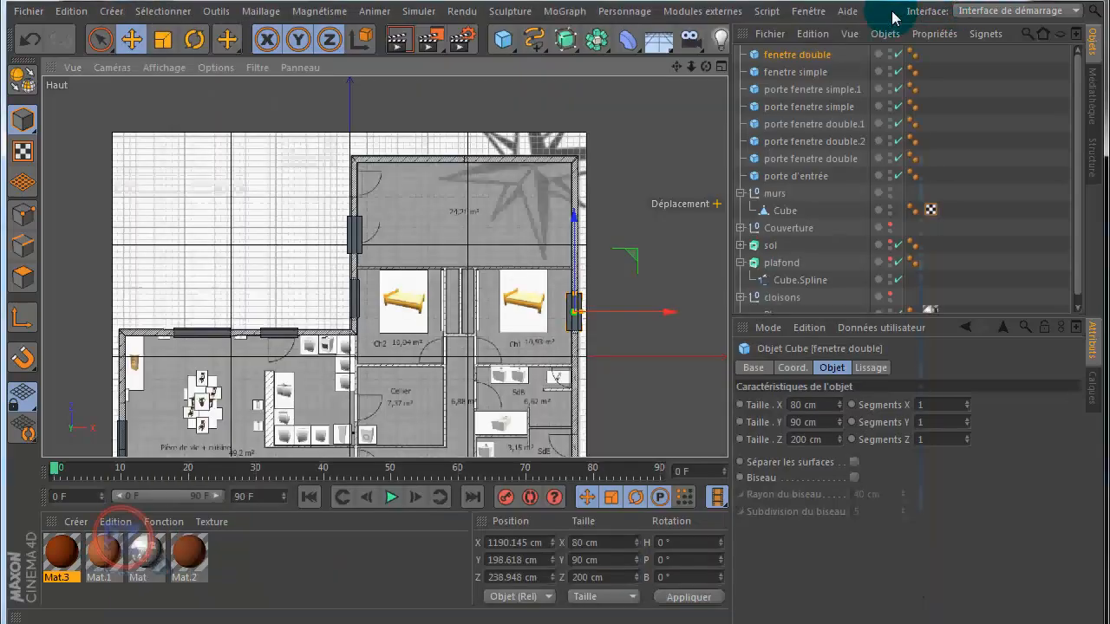
{"action": "double_click", "coordinate": [802, 405]}
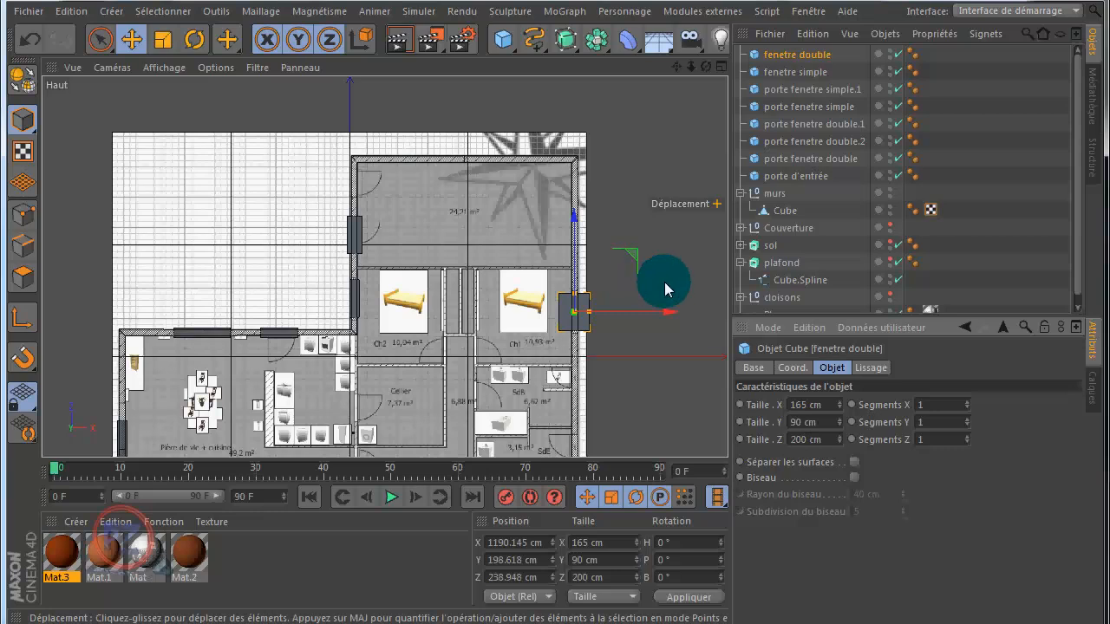
Check the fenetre double cube in the perspective view and delete it.
{"action": "middle_click", "coordinate": [200, 206]}
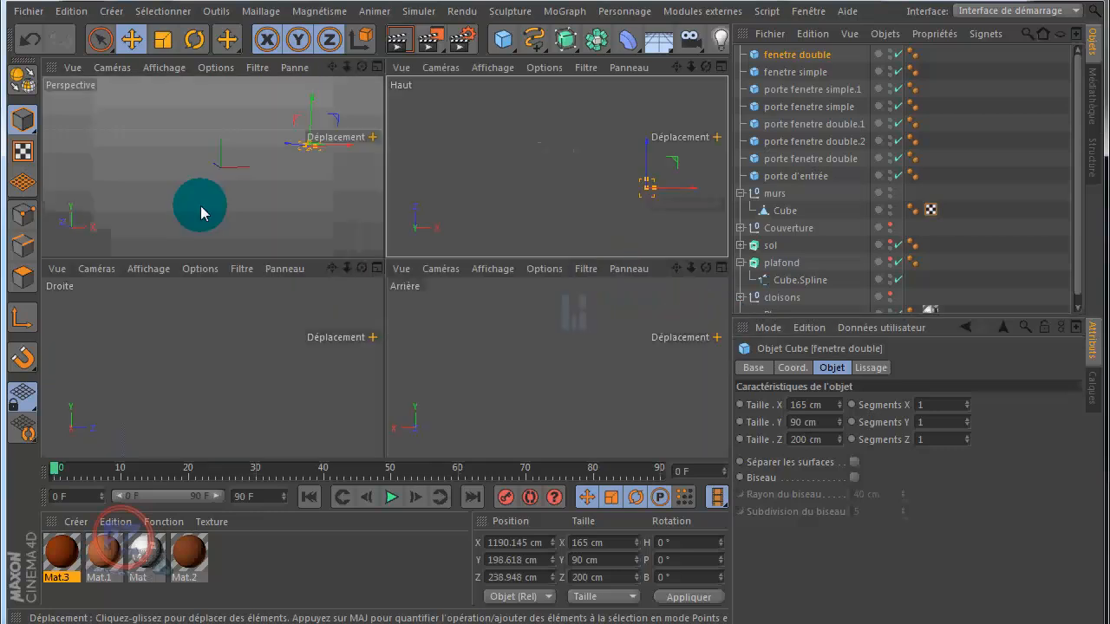
{"action": "middle_click", "coordinate": [272, 230]}
{"action": "scroll", "coordinate": [292, 223], "scroll_direction": "down", "scroll_amount": 3}
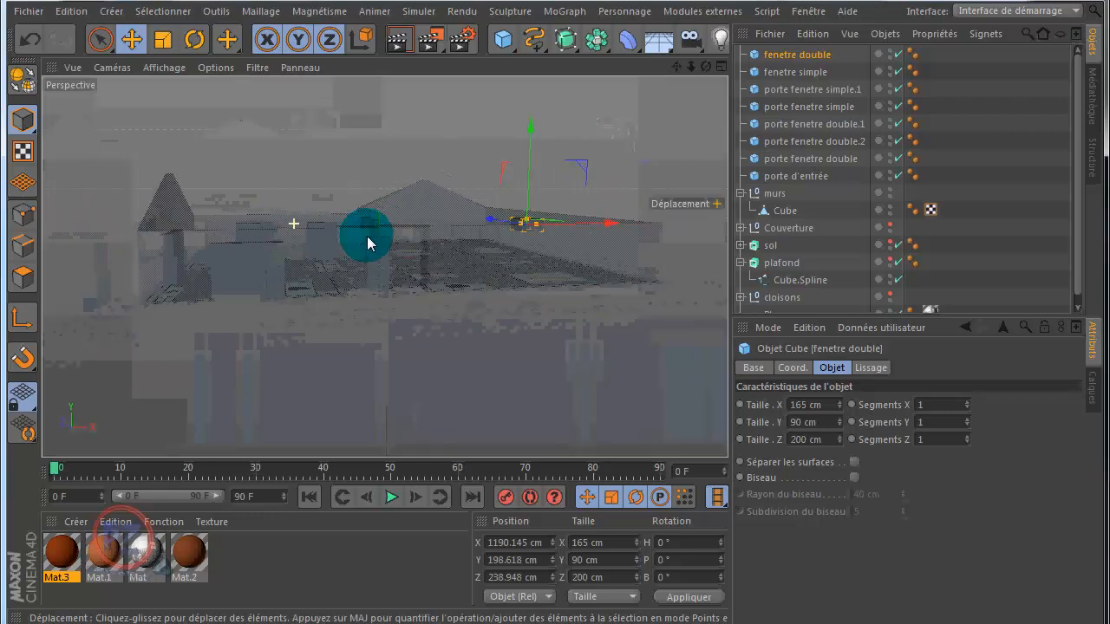
{"action": "left_click_drag", "start_coordinate": [706, 64], "coordinate": [556, 295]}
{"action": "left_click_drag", "start_coordinate": [679, 64], "coordinate": [555, 294]}
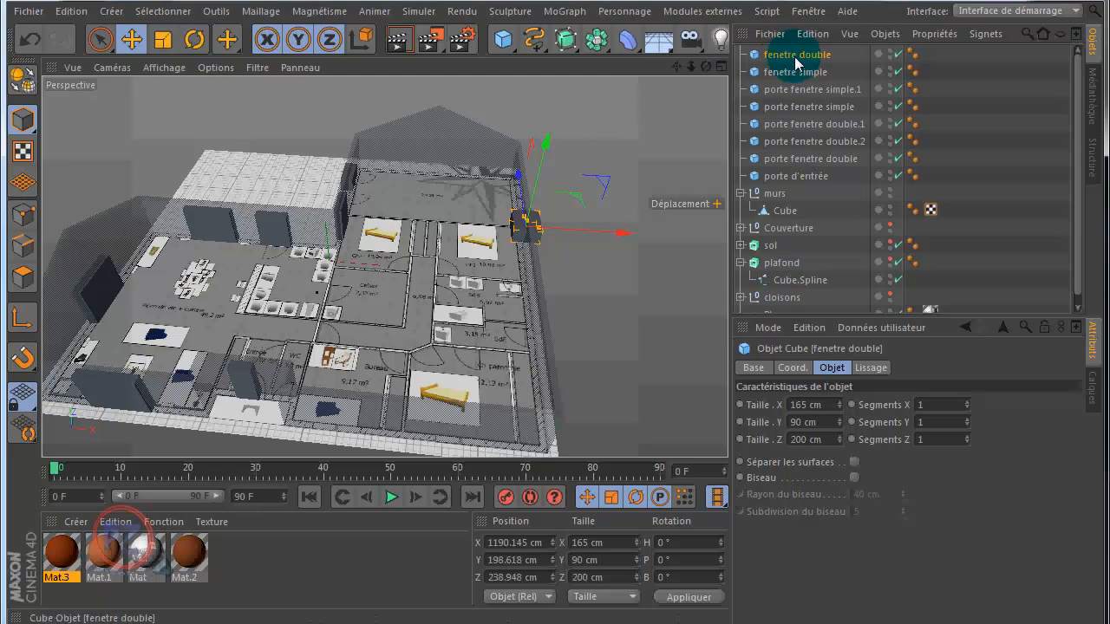
{"action": "key", "text": "Delete"}
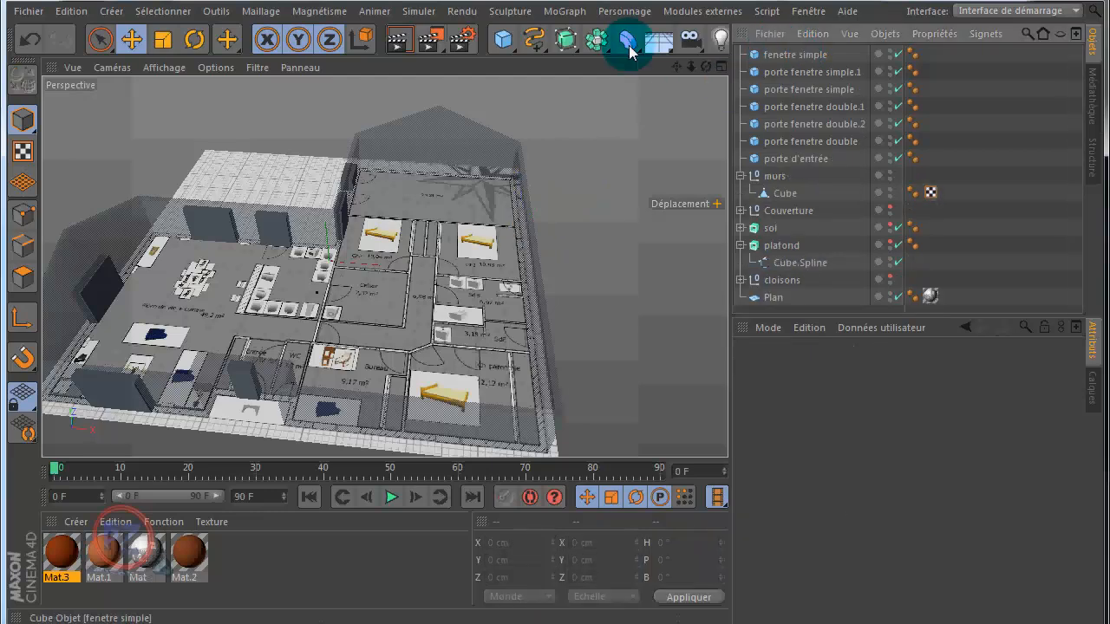
Add a new cube and set its X size to 165 cm and Y size to 90 cm.
{"action": "left_click", "coordinate": [504, 40]}
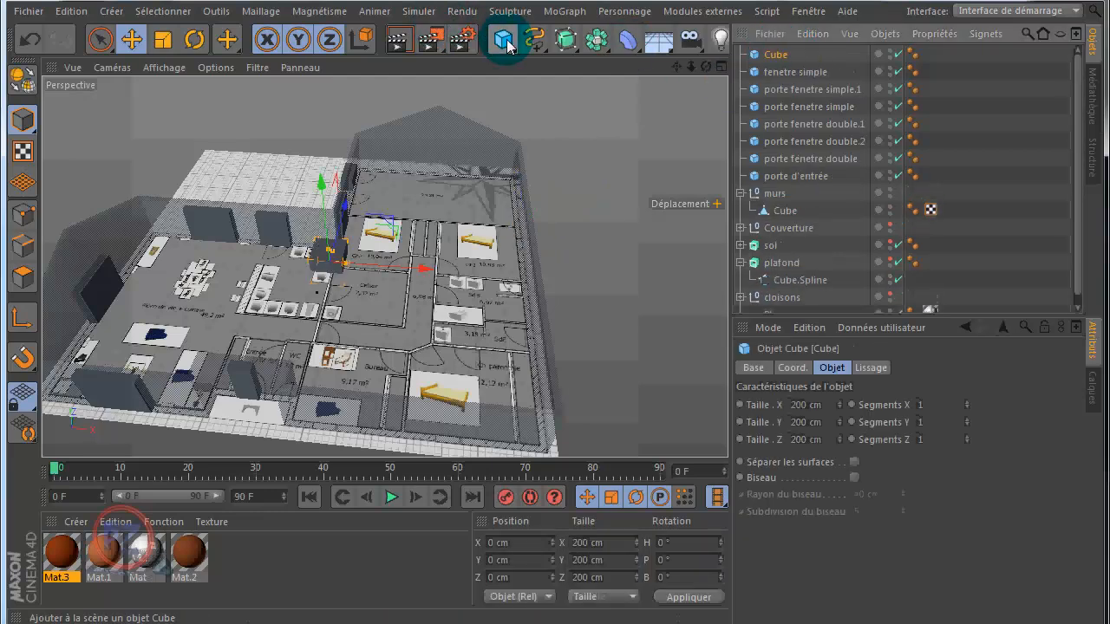
{"action": "left_click", "coordinate": [832, 367]}
{"action": "left_click", "coordinate": [805, 405]}
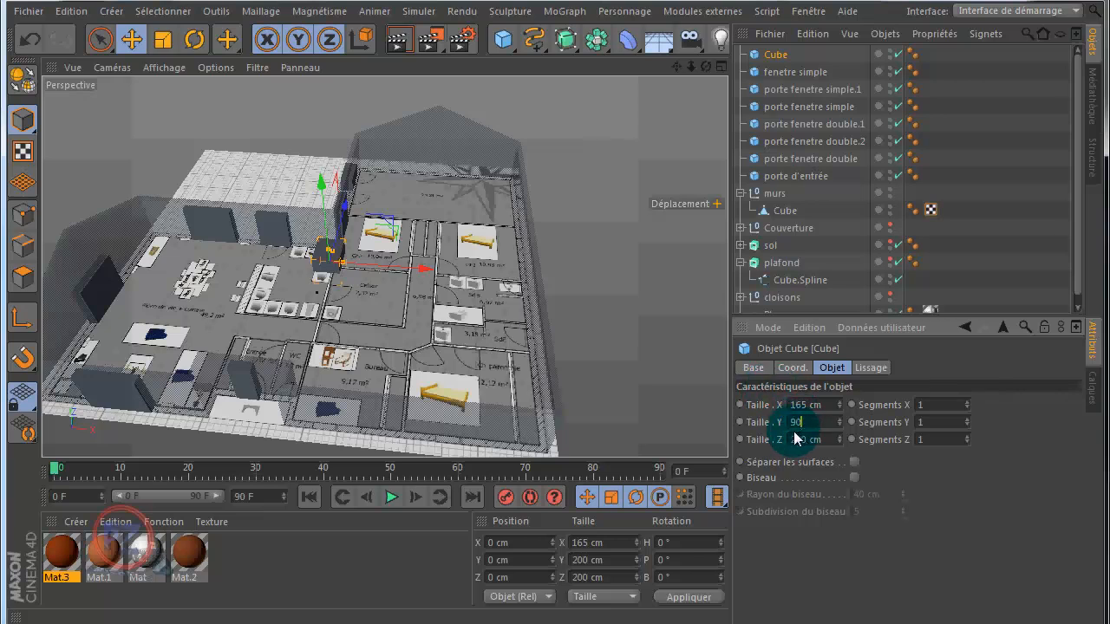
{"action": "left_click", "coordinate": [838, 556]}
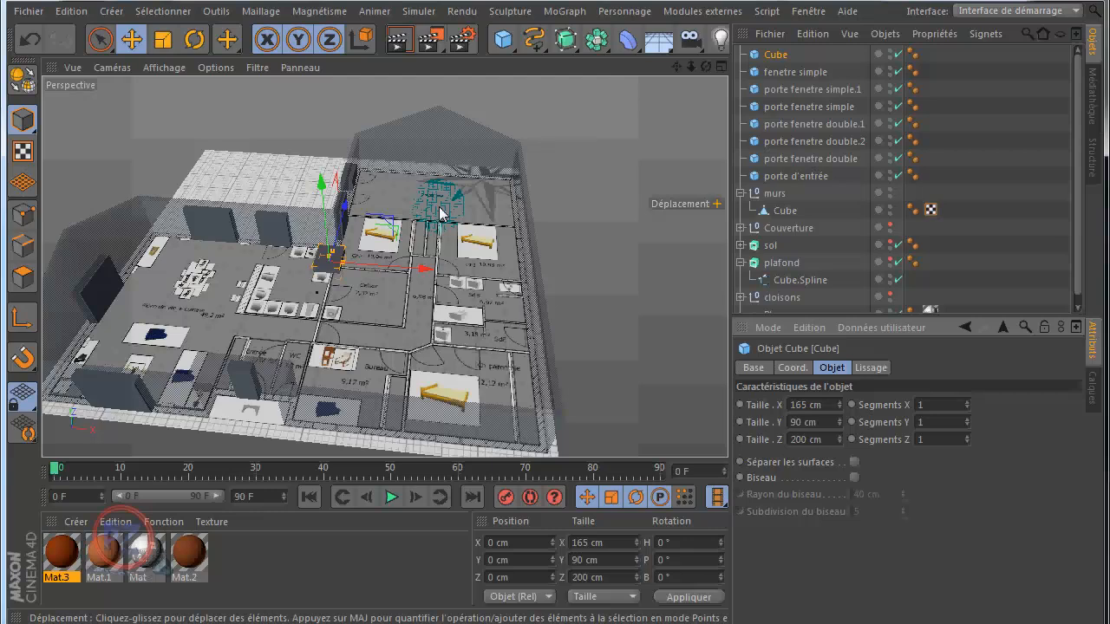
Raise the new cube to about Y 199.2 cm in the back view, level with the fenetre simple cube.
{"action": "left_click_drag", "start_coordinate": [440, 212], "coordinate": [353, 271]}
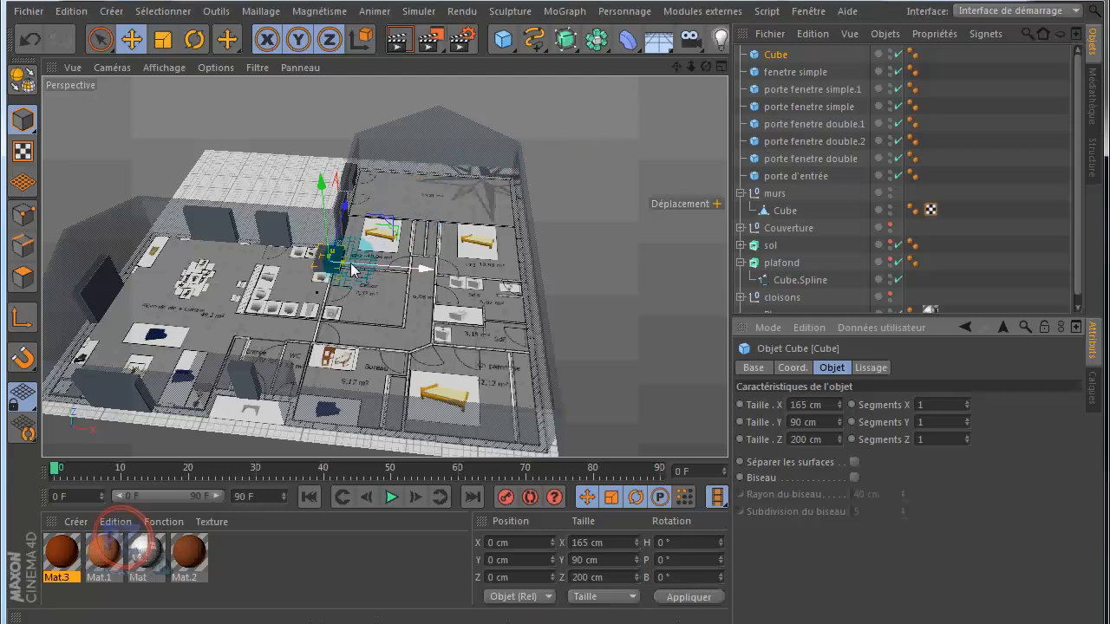
{"action": "scroll", "coordinate": [346, 270], "scroll_direction": "up", "scroll_amount": 8}
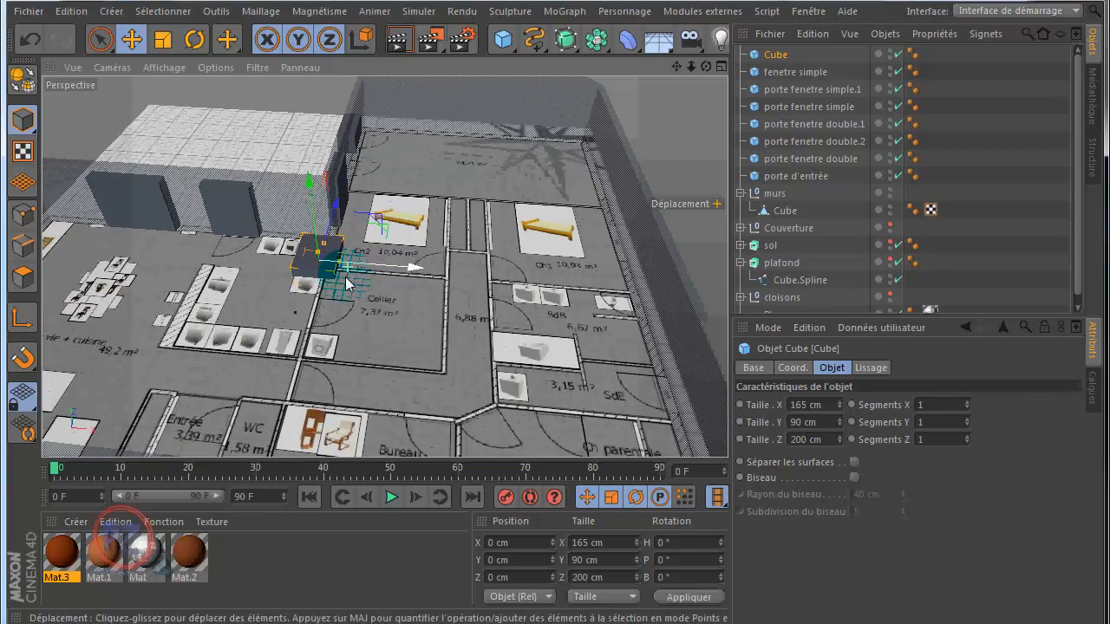
{"action": "scroll", "coordinate": [369, 270], "scroll_direction": "up", "scroll_amount": 4}
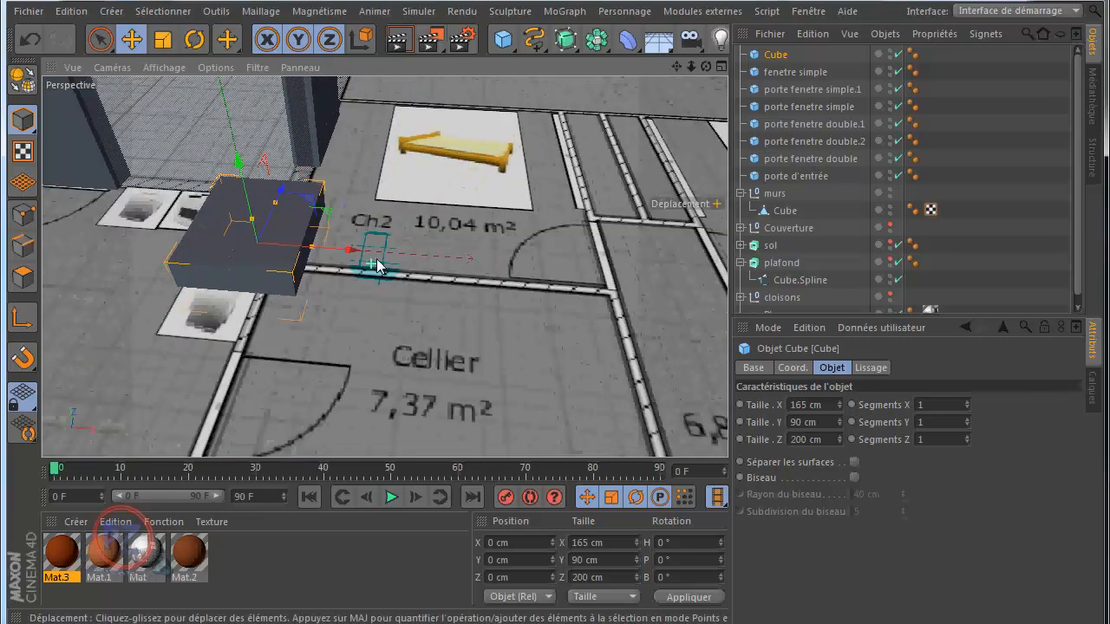
{"action": "left_click_drag", "start_coordinate": [708, 69], "coordinate": [559, 298]}
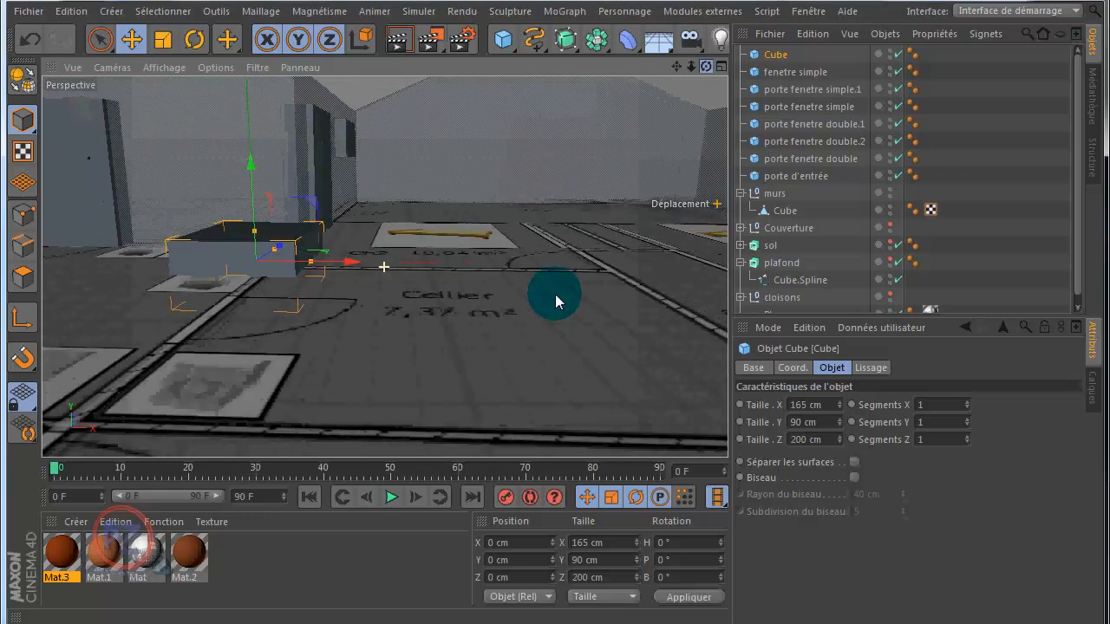
{"action": "middle_click", "coordinate": [351, 212]}
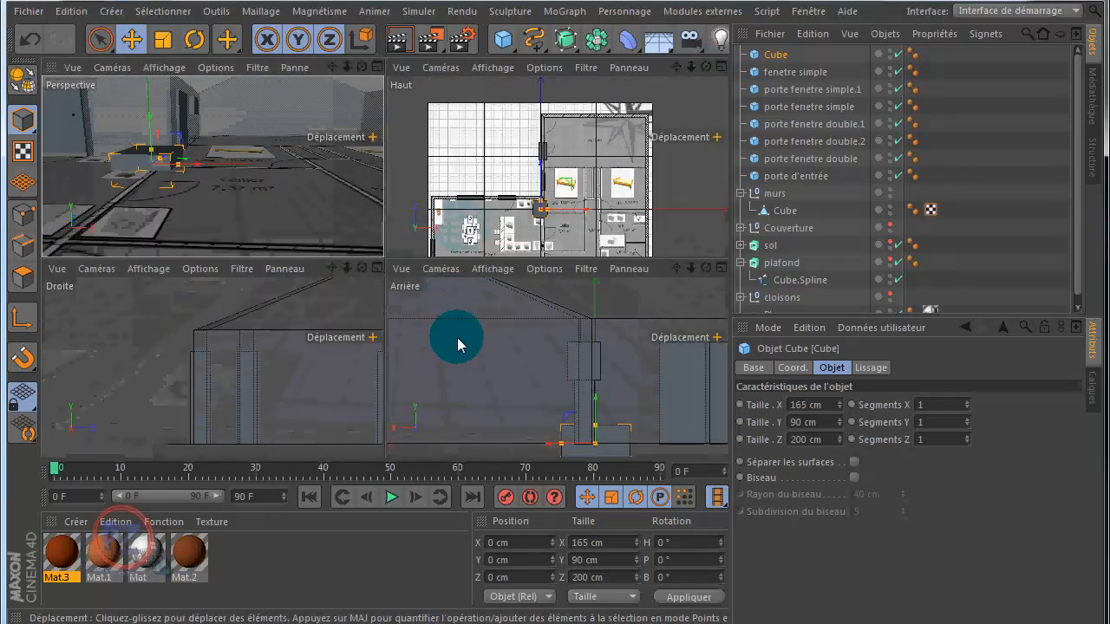
{"action": "middle_click", "coordinate": [461, 343]}
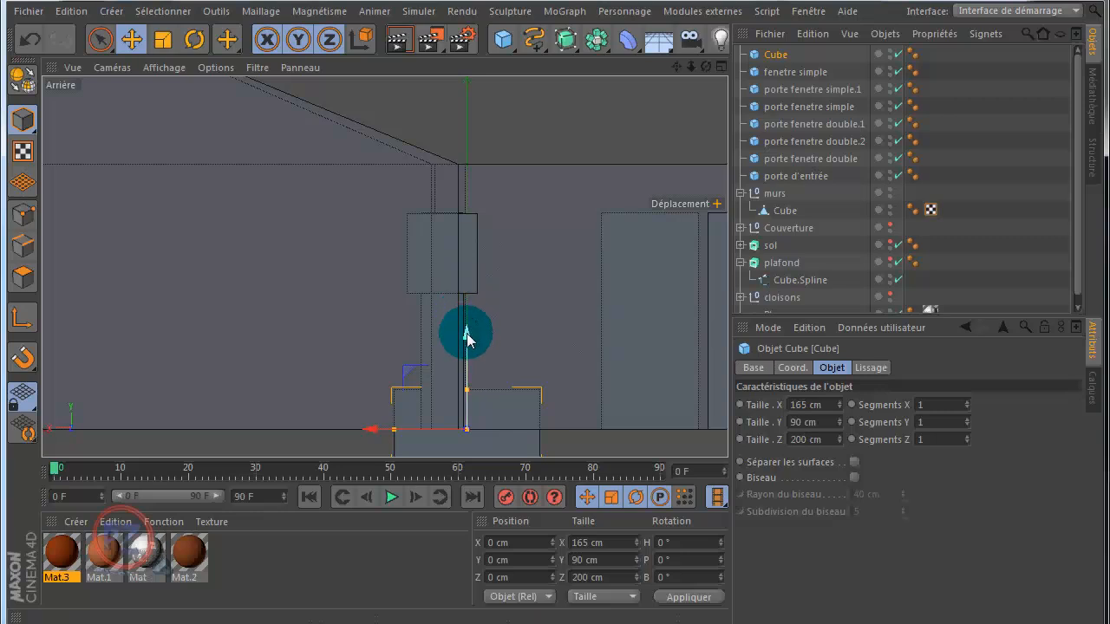
{"action": "left_click_drag", "start_coordinate": [468, 340], "coordinate": [478, 165]}
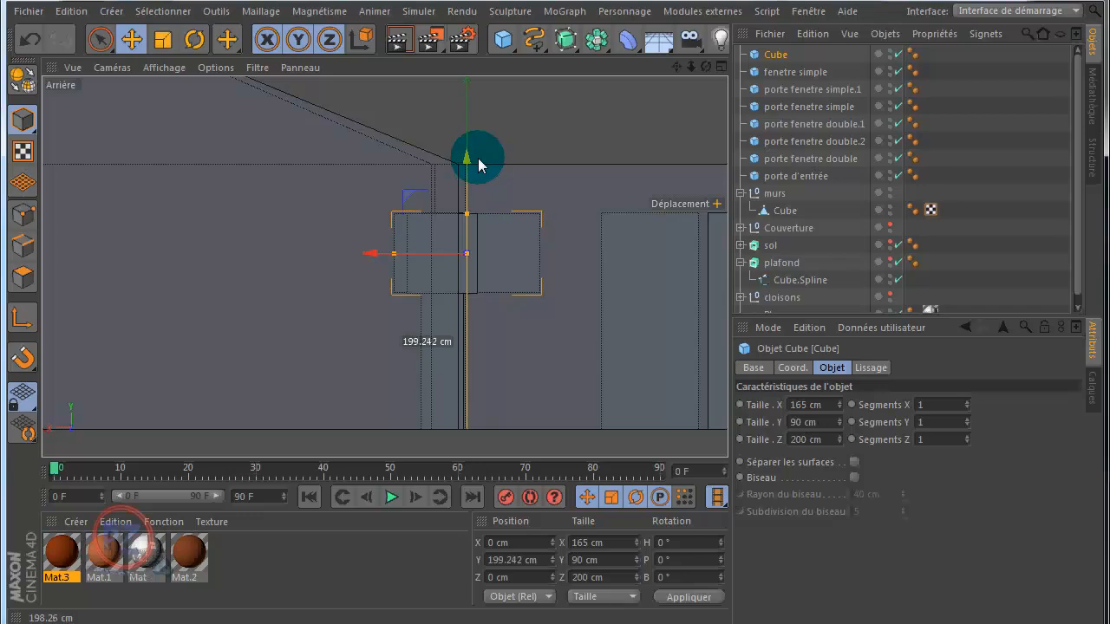
{"action": "left_click_drag", "start_coordinate": [478, 159], "coordinate": [479, 158]}
Set the new cube's Z size to 80 cm, working from the top view of the floor plan.
{"action": "middle_click", "coordinate": [564, 138]}
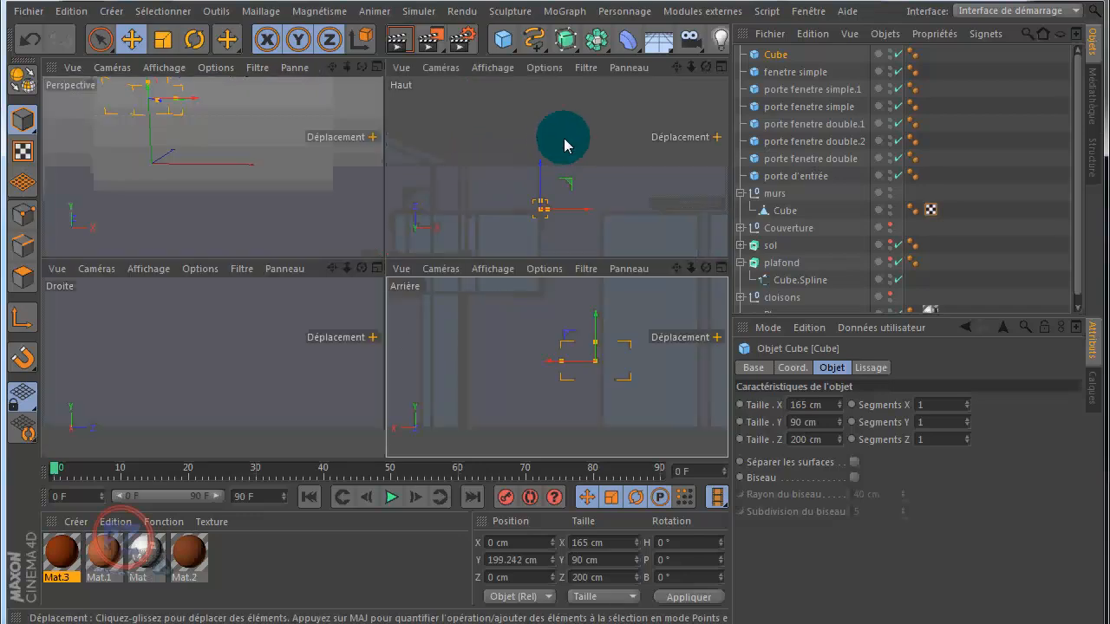
{"action": "middle_click", "coordinate": [553, 150]}
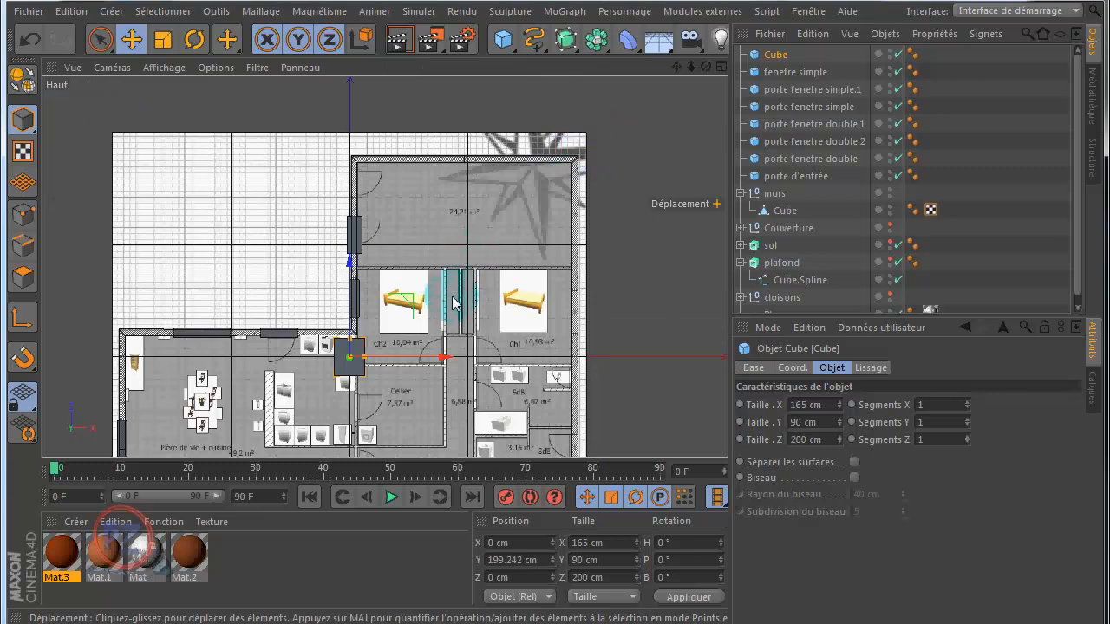
{"action": "left_click", "coordinate": [812, 401]}
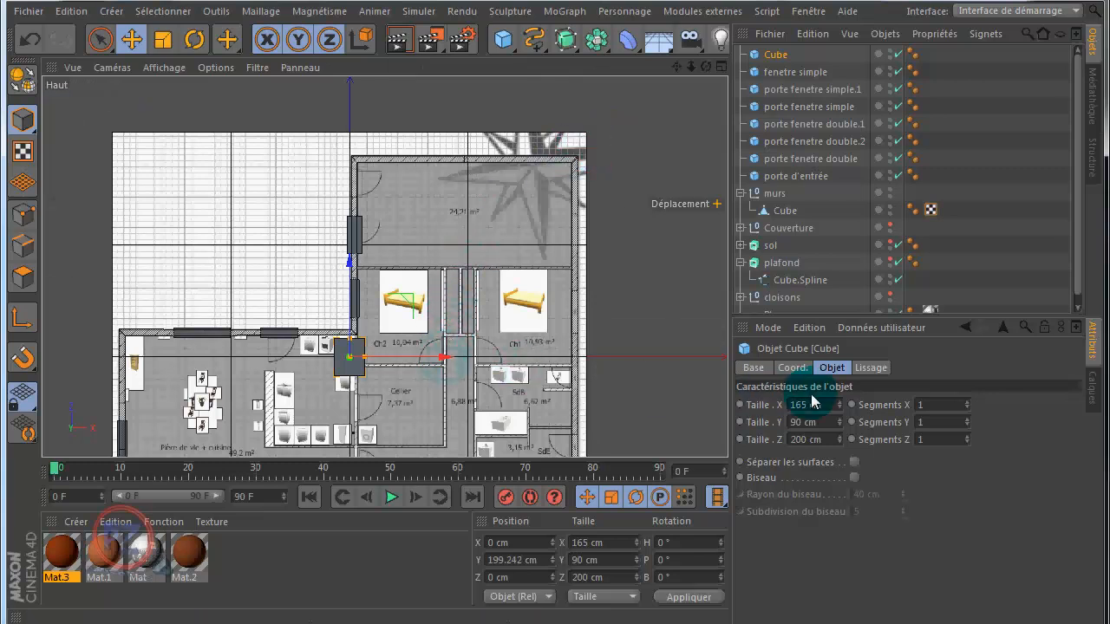
{"action": "left_click_drag", "start_coordinate": [807, 442], "coordinate": [771, 439]}
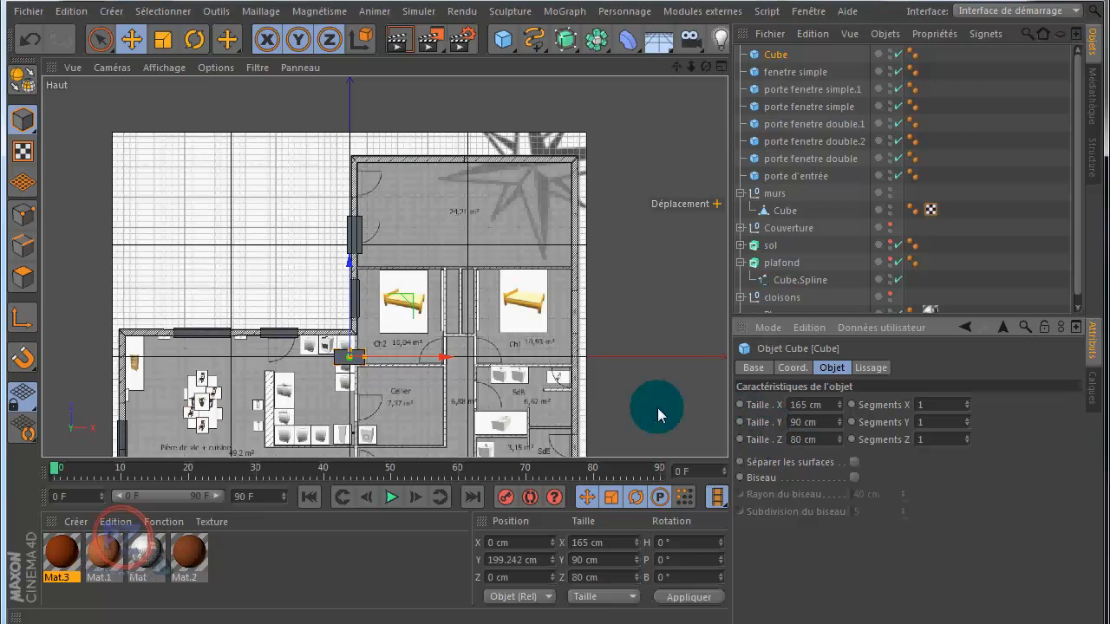
Move the cube into the outer wall beside bedroom Ch1, at about X 1190 cm and Z 253 cm.
{"action": "left_click_drag", "start_coordinate": [443, 359], "coordinate": [667, 370]}
{"action": "left_click_drag", "start_coordinate": [578, 265], "coordinate": [587, 218]}
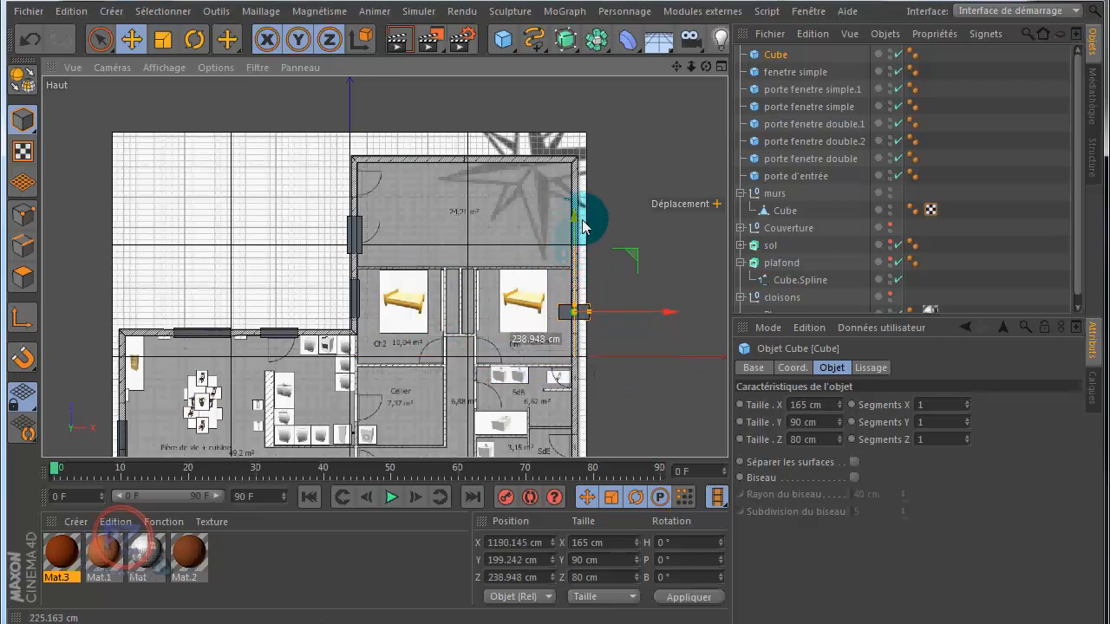
{"action": "scroll", "coordinate": [598, 321], "scroll_direction": "up", "scroll_amount": 2}
{"action": "scroll", "coordinate": [598, 321], "scroll_direction": "up", "scroll_amount": 3}
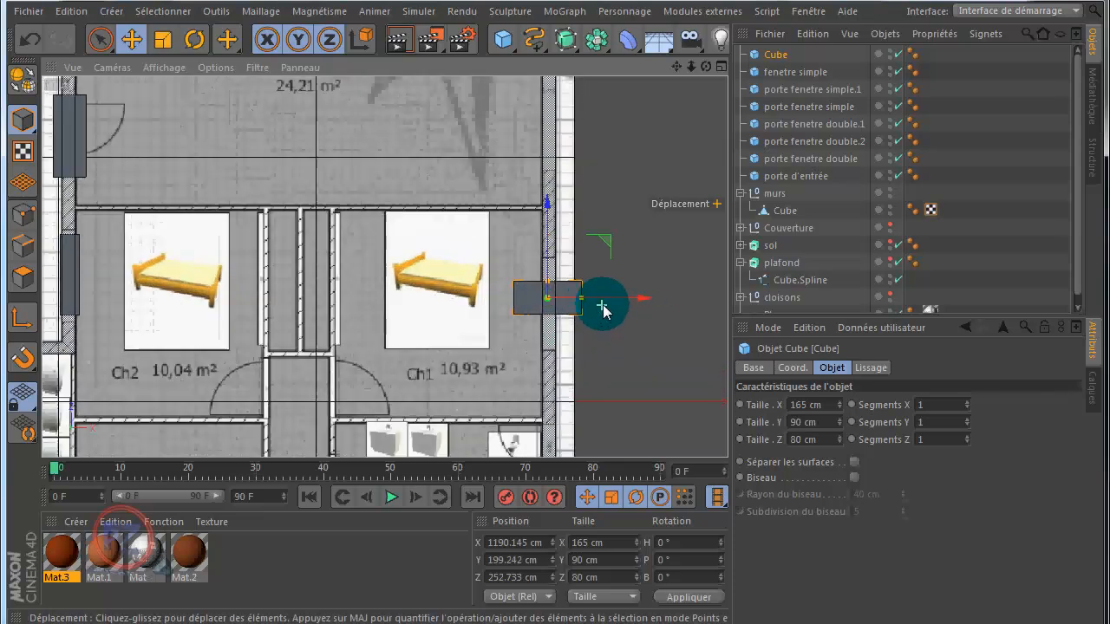
Rotate the cube to a heading of -90° so its length runs along the outer wall.
{"action": "left_click", "coordinate": [194, 39]}
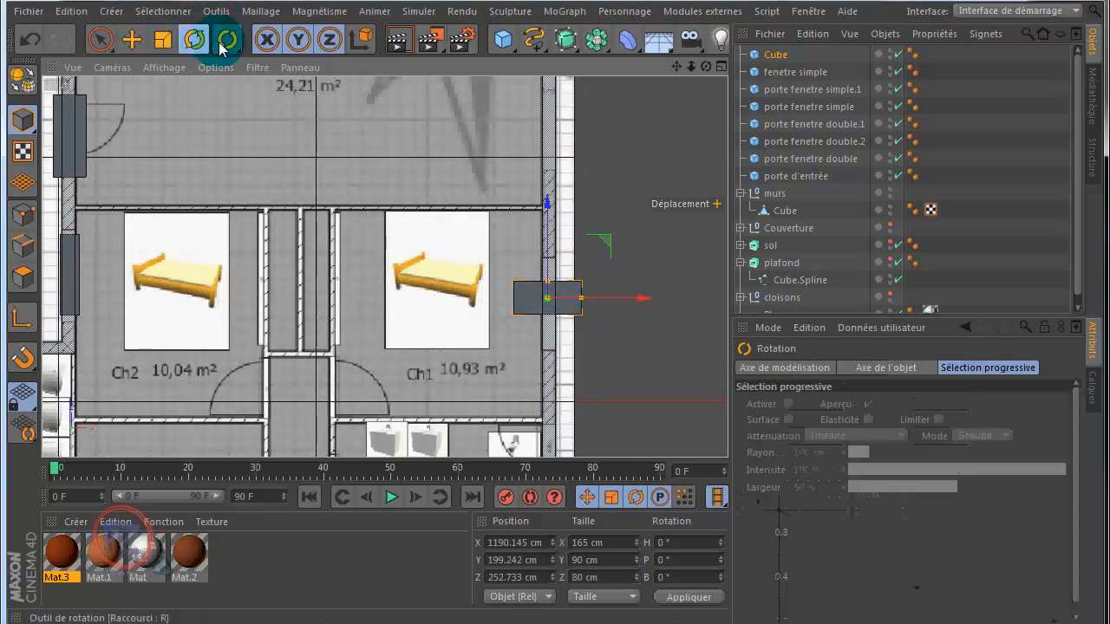
{"action": "left_click_drag", "start_coordinate": [585, 258], "coordinate": [604, 303]}
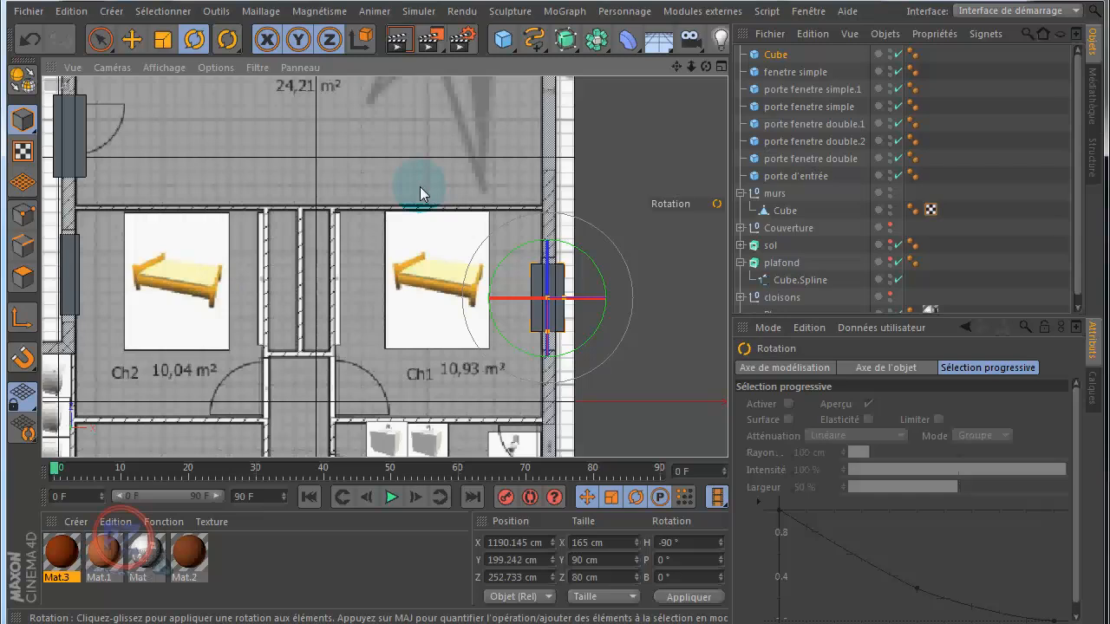
{"action": "scroll", "coordinate": [605, 206], "scroll_direction": "up", "scroll_amount": 1}
{"action": "scroll", "coordinate": [606, 210], "scroll_direction": "down", "scroll_amount": 2}
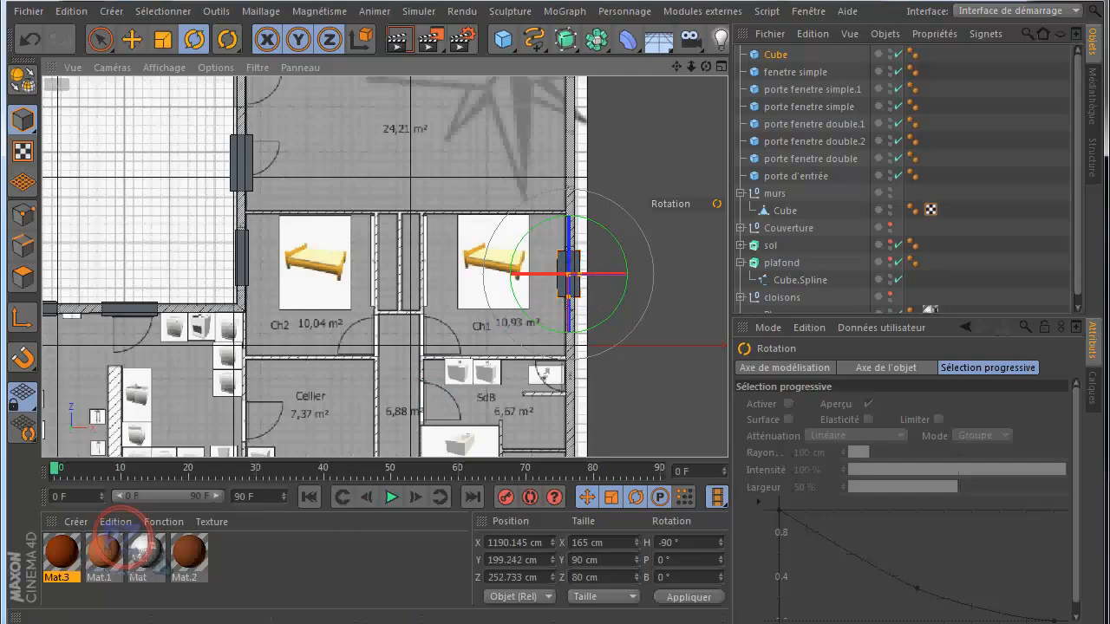
{"action": "left_click", "coordinate": [110, 621]}
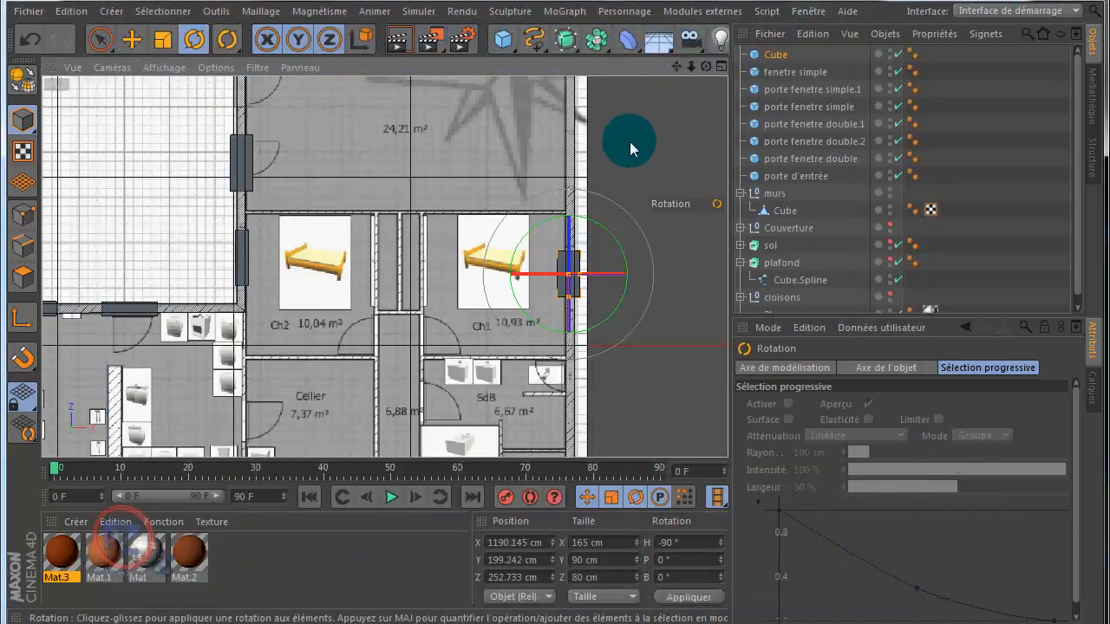
Examine the rotated cube in the perspective view and compare its settings with those of the fenetre simple cube.
{"action": "middle_click", "coordinate": [187, 178]}
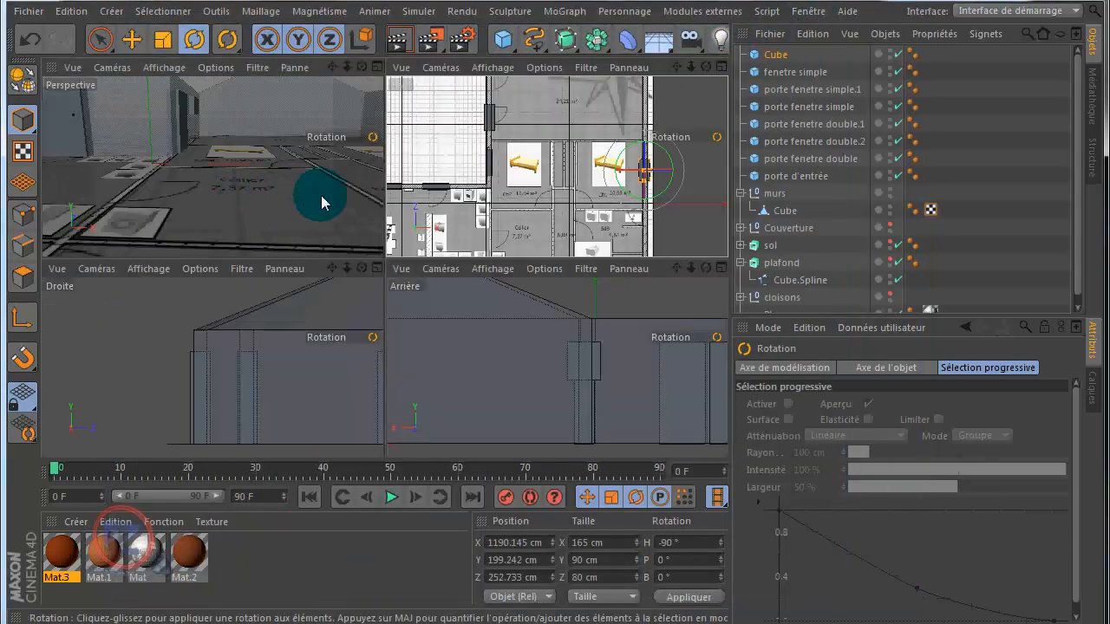
{"action": "middle_click", "coordinate": [305, 186]}
{"action": "scroll", "coordinate": [329, 186], "scroll_direction": "up", "scroll_amount": 3}
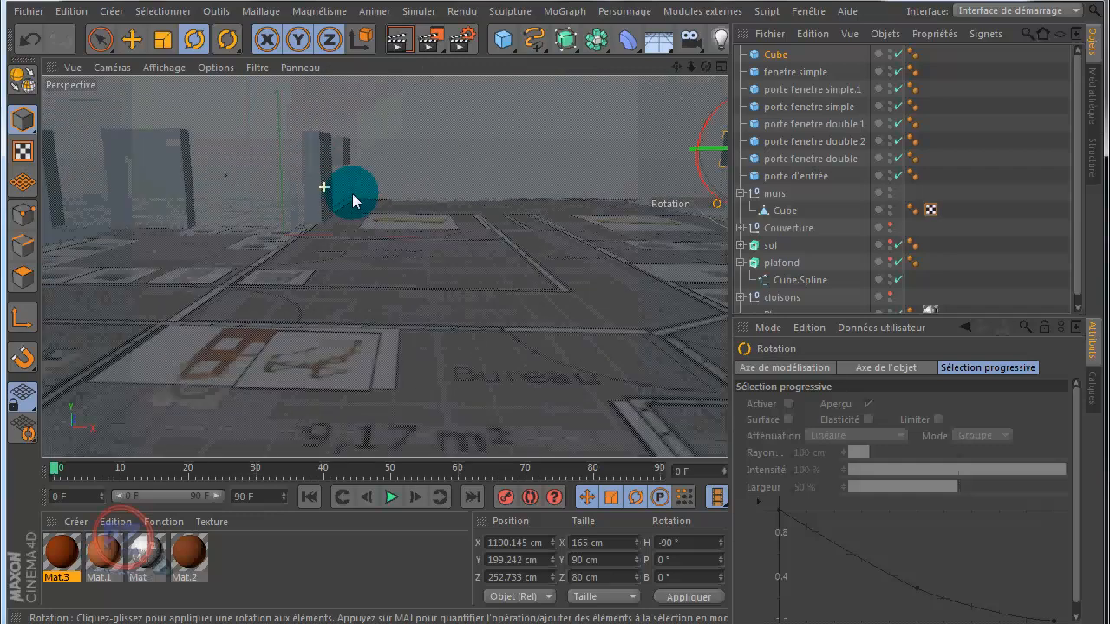
{"action": "left_click_drag", "start_coordinate": [550, 294], "coordinate": [555, 294]}
{"action": "left_click_drag", "start_coordinate": [676, 68], "coordinate": [555, 294]}
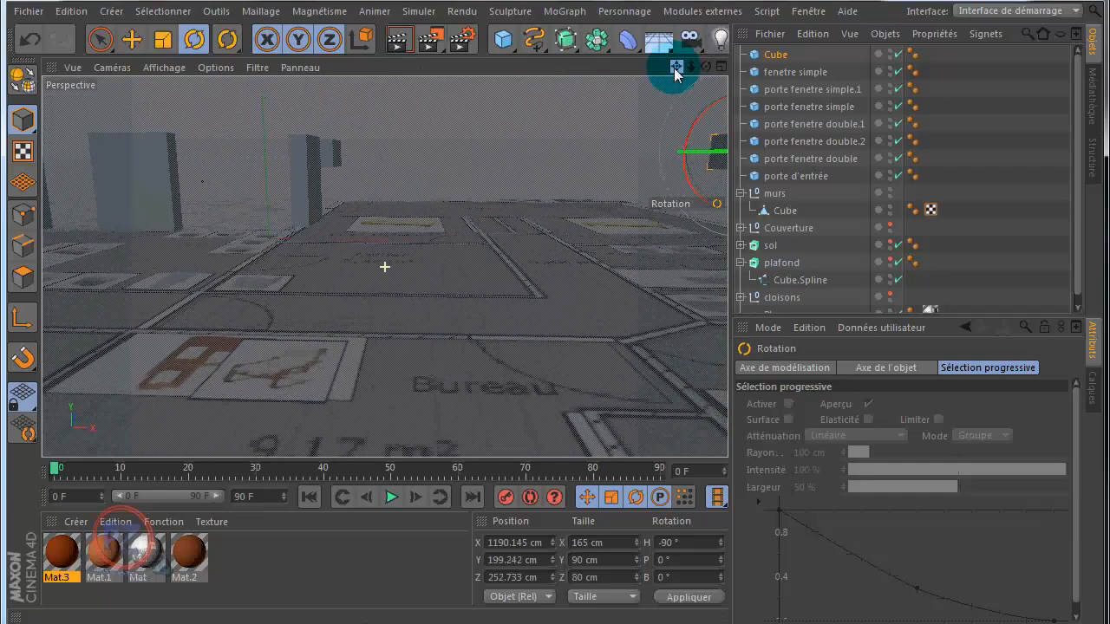
{"action": "scroll", "coordinate": [664, 101], "scroll_direction": "down", "scroll_amount": 2}
{"action": "scroll", "coordinate": [648, 245], "scroll_direction": "down", "scroll_amount": 3}
{"action": "scroll", "coordinate": [643, 311], "scroll_direction": "down", "scroll_amount": 8}
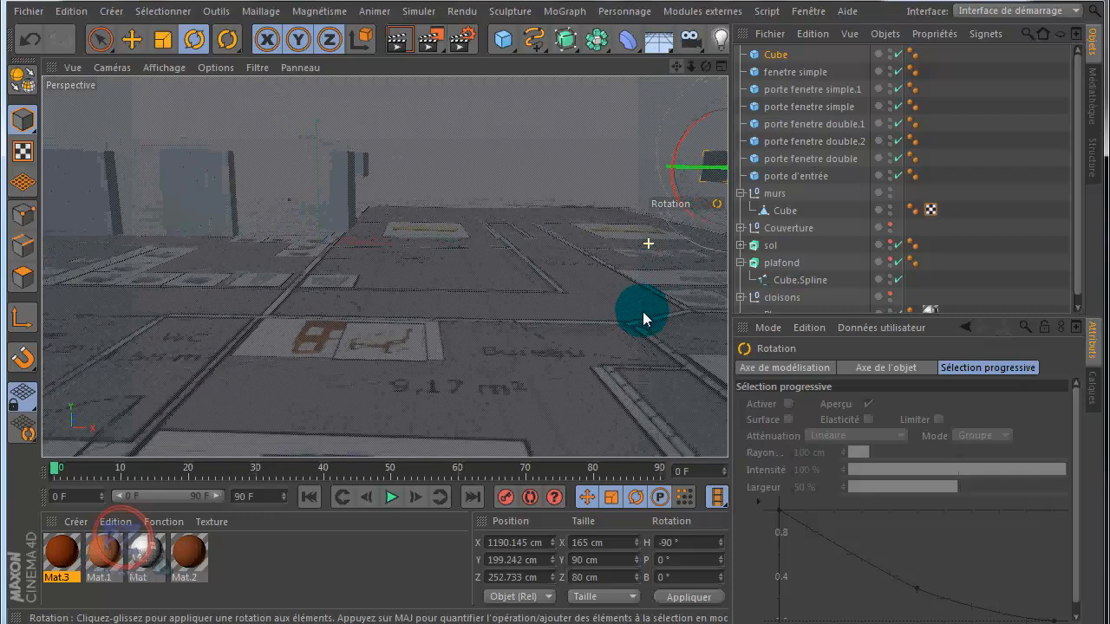
{"action": "left_click_drag", "start_coordinate": [664, 68], "coordinate": [555, 294]}
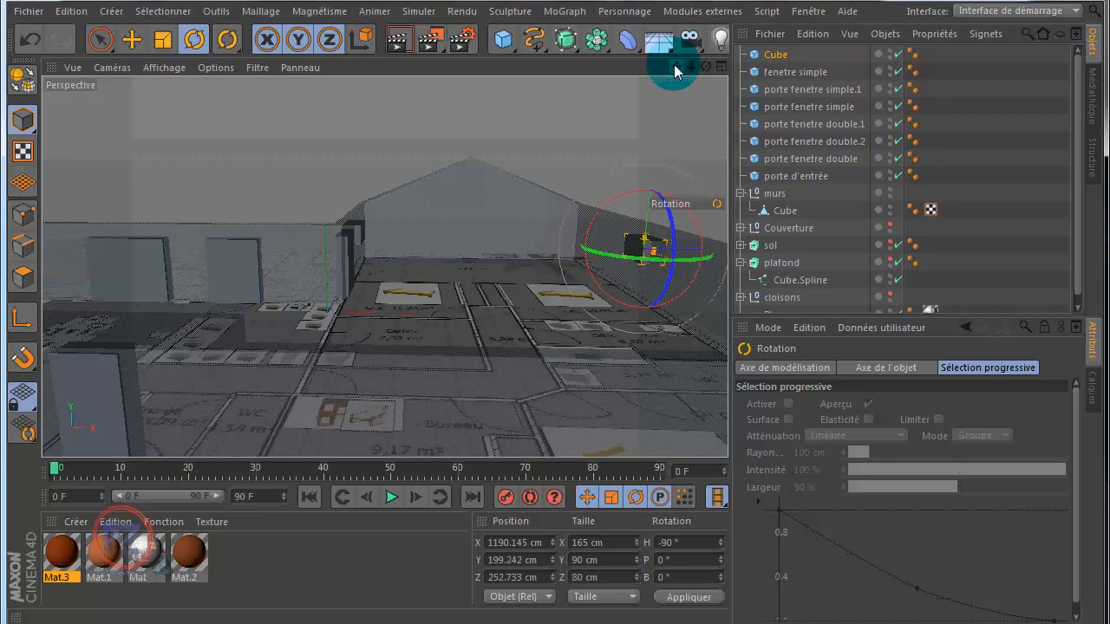
{"action": "left_click_drag", "start_coordinate": [674, 64], "coordinate": [555, 294]}
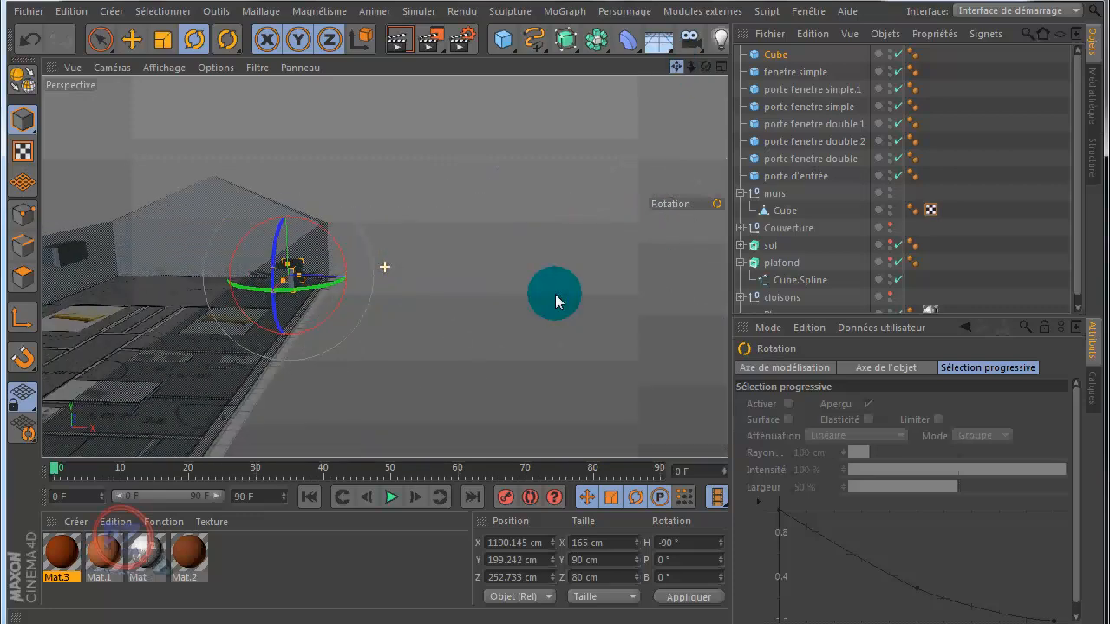
{"action": "left_click_drag", "start_coordinate": [706, 66], "coordinate": [555, 293]}
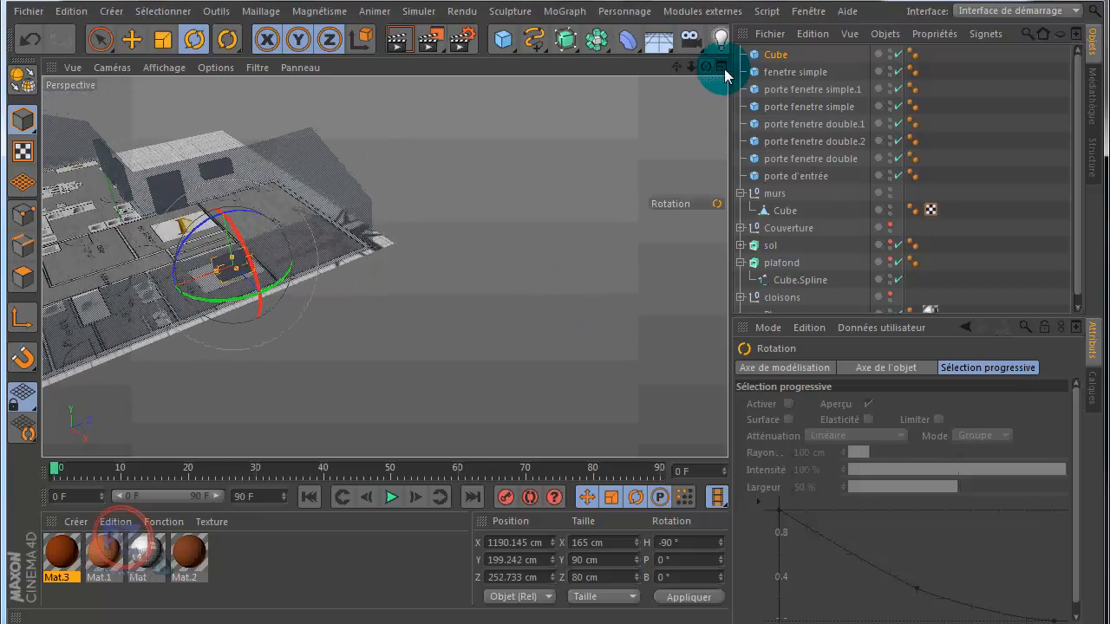
{"action": "left_click", "coordinate": [768, 76]}
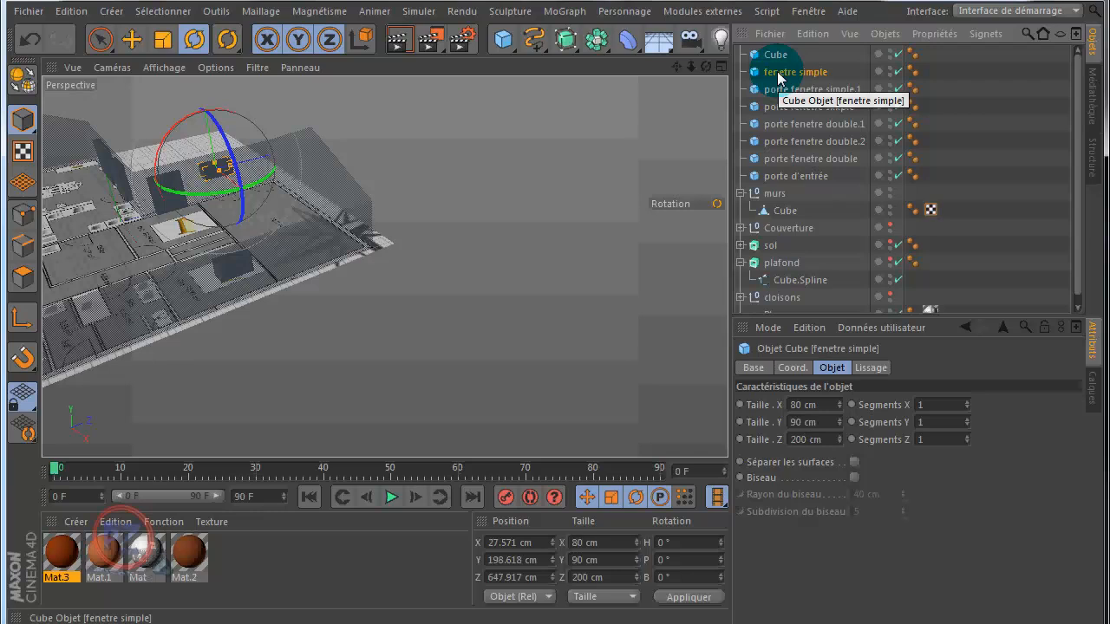
{"action": "left_click", "coordinate": [775, 54]}
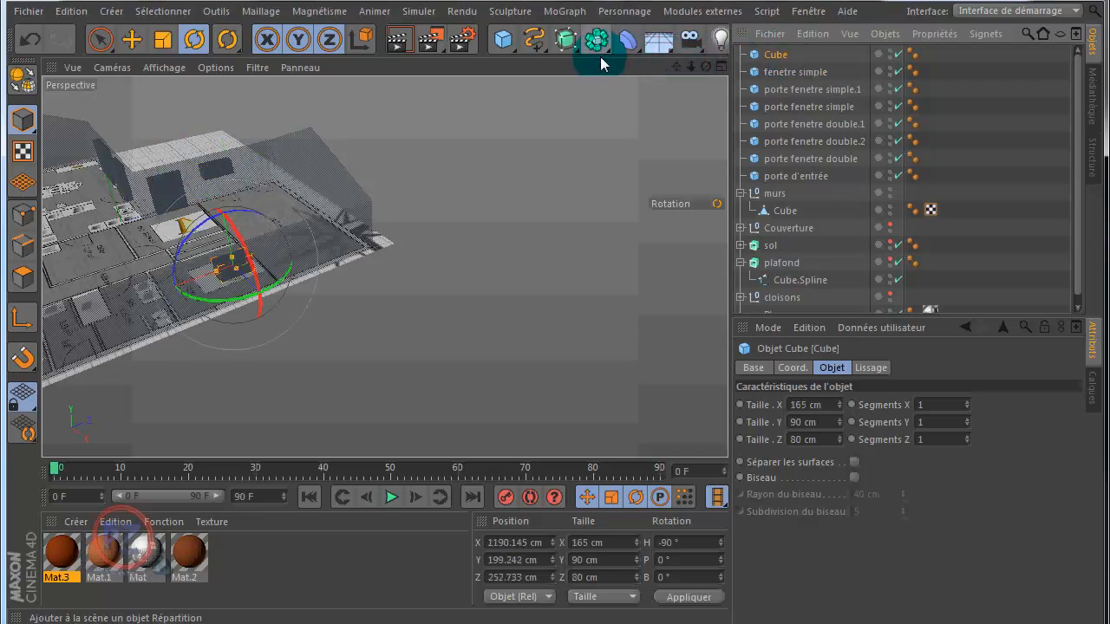
Reposition the cube in the top view over the window opening beside bedroom Ch1, at about X 1199 cm and Z 243 cm.
{"action": "middle_click", "coordinate": [581, 146]}
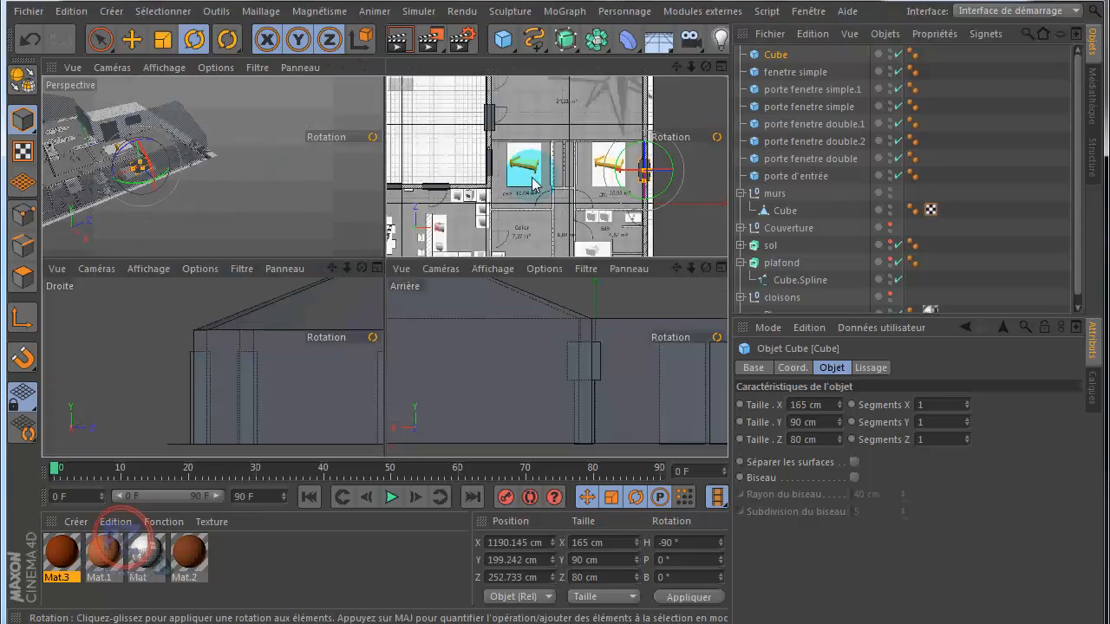
{"action": "middle_click", "coordinate": [533, 182]}
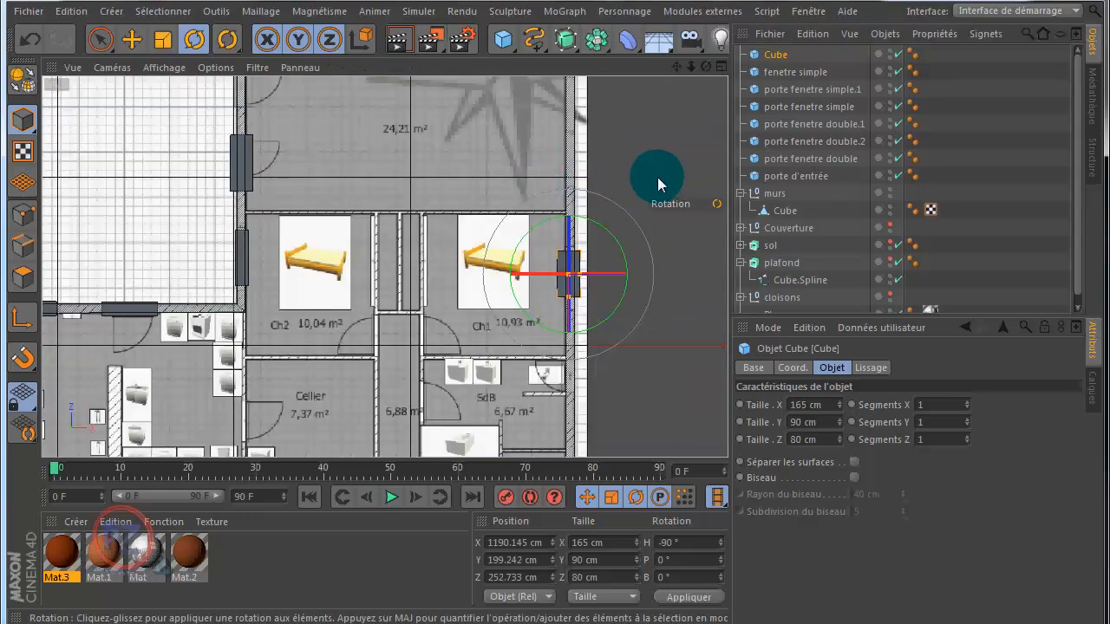
{"action": "left_click", "coordinate": [132, 39]}
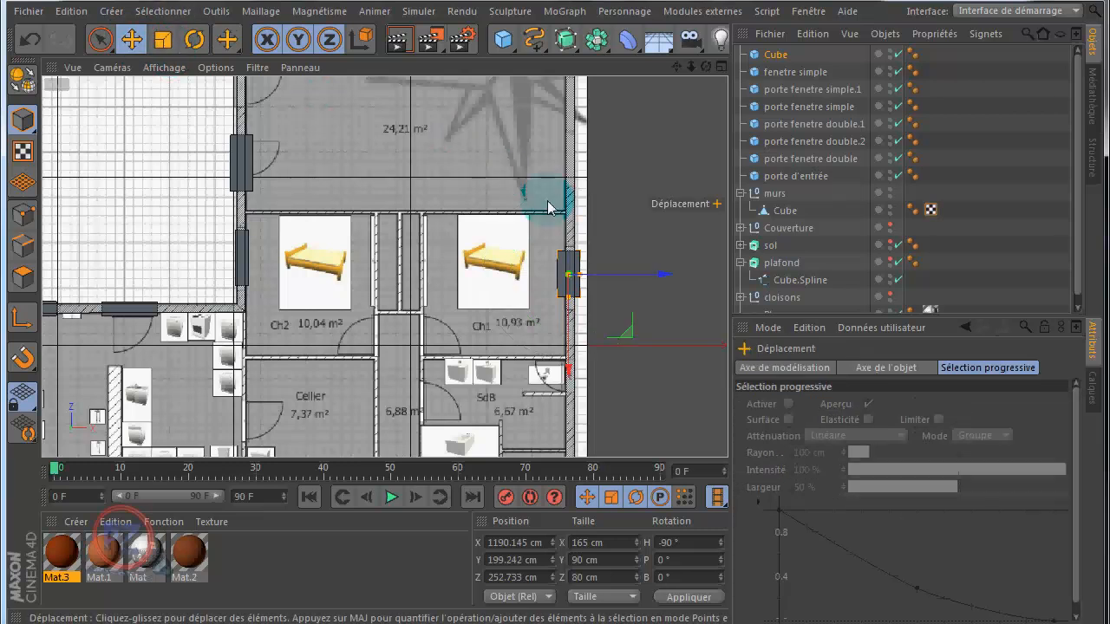
{"action": "left_click_drag", "start_coordinate": [662, 276], "coordinate": [350, 258]}
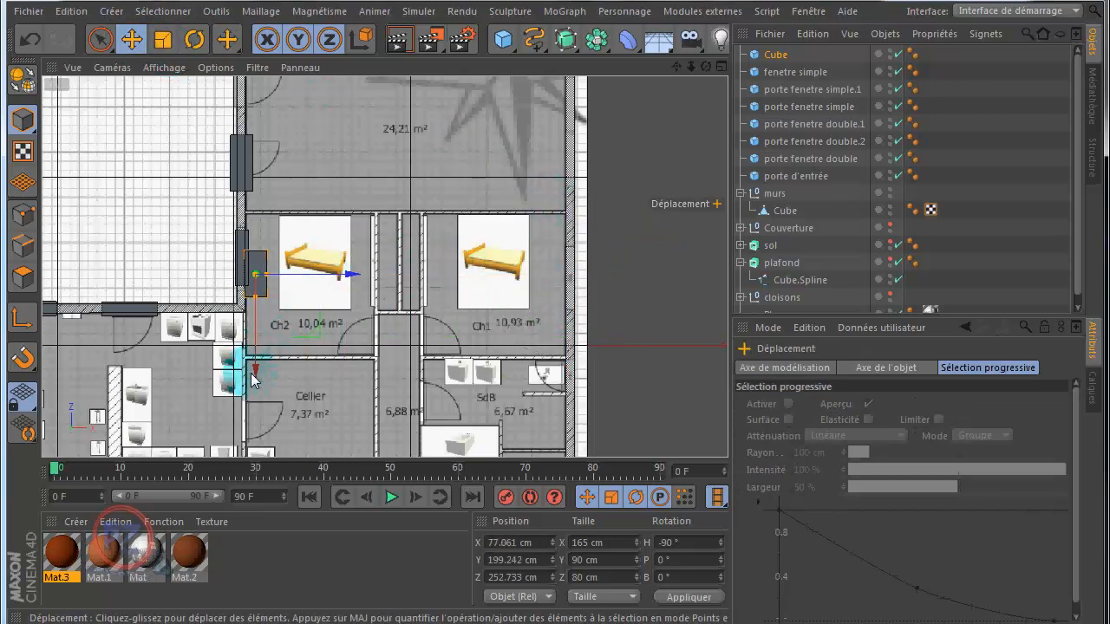
{"action": "left_click_drag", "start_coordinate": [257, 371], "coordinate": [268, 268]}
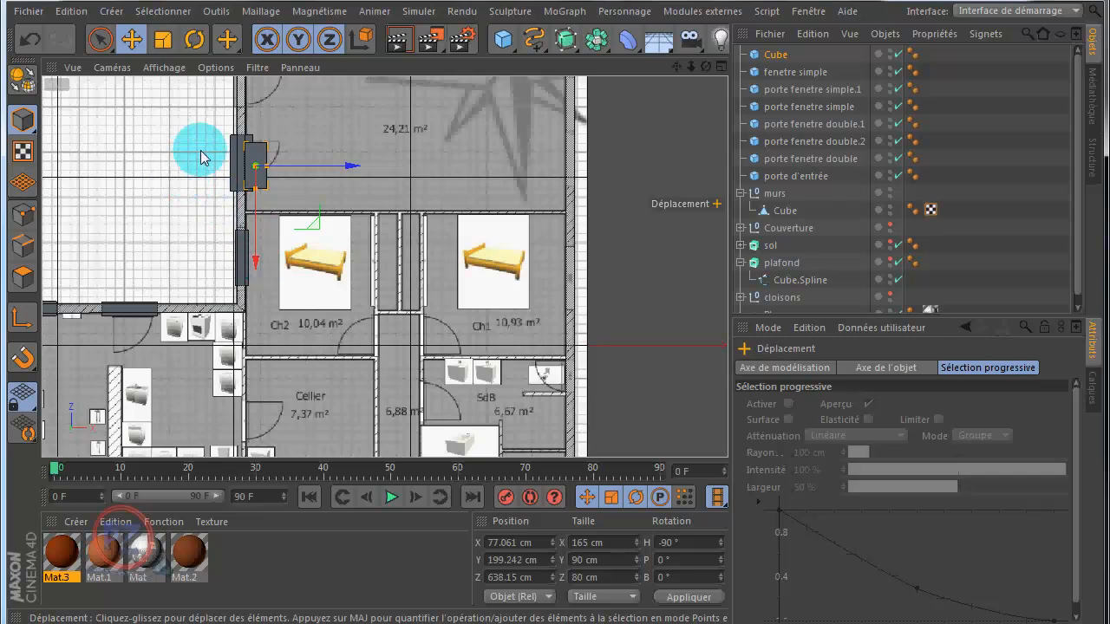
{"action": "left_click_drag", "start_coordinate": [201, 150], "coordinate": [664, 174]}
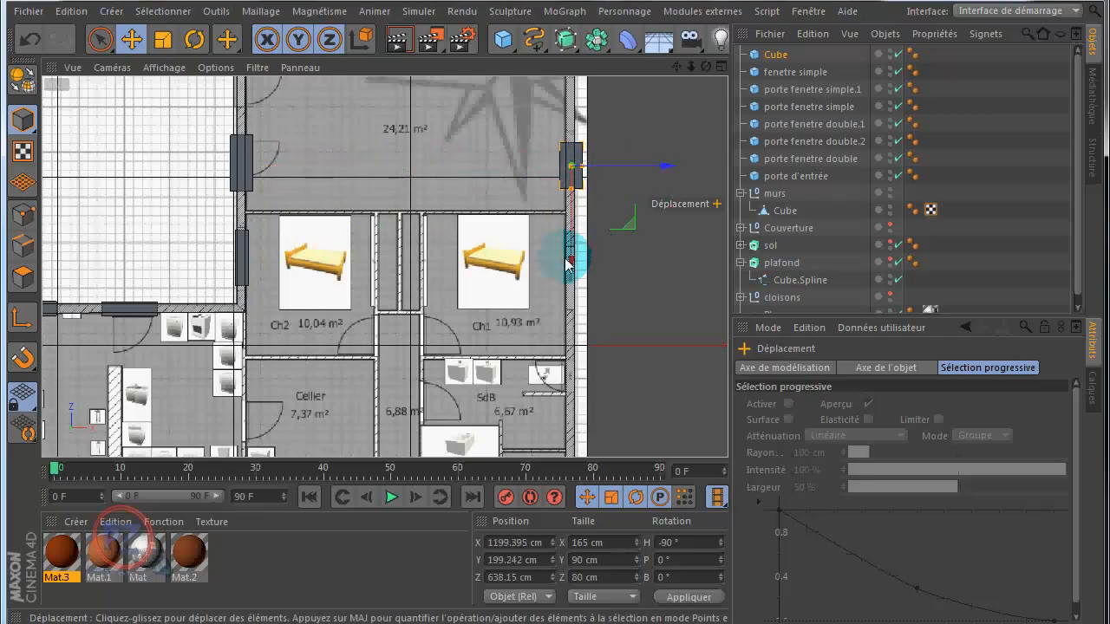
{"action": "left_click_drag", "start_coordinate": [572, 257], "coordinate": [568, 375]}
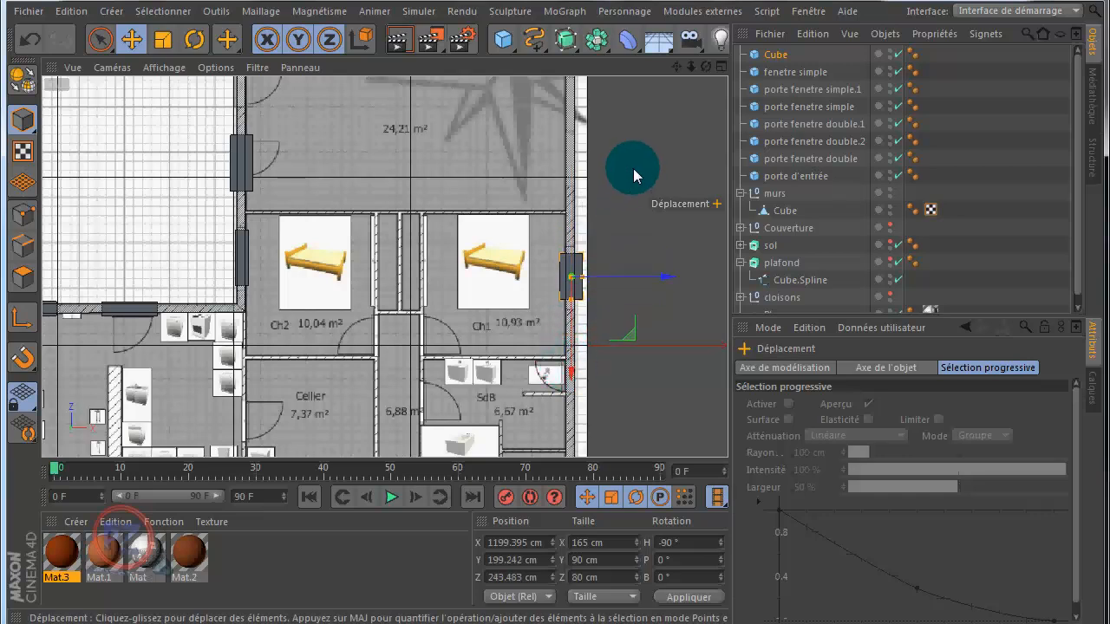
Check the window cube and all other opening cubes around the whole house in the top and perspective views.
{"action": "scroll", "coordinate": [639, 168], "scroll_direction": "down", "scroll_amount": 5}
{"action": "mouse_move", "coordinate": [676, 67]}
{"action": "left_mouse_down"}
{"action": "mouse_move", "coordinate": [675, 48]}
{"action": "mouse_move", "coordinate": [671, 75]}
{"action": "left_mouse_up"}
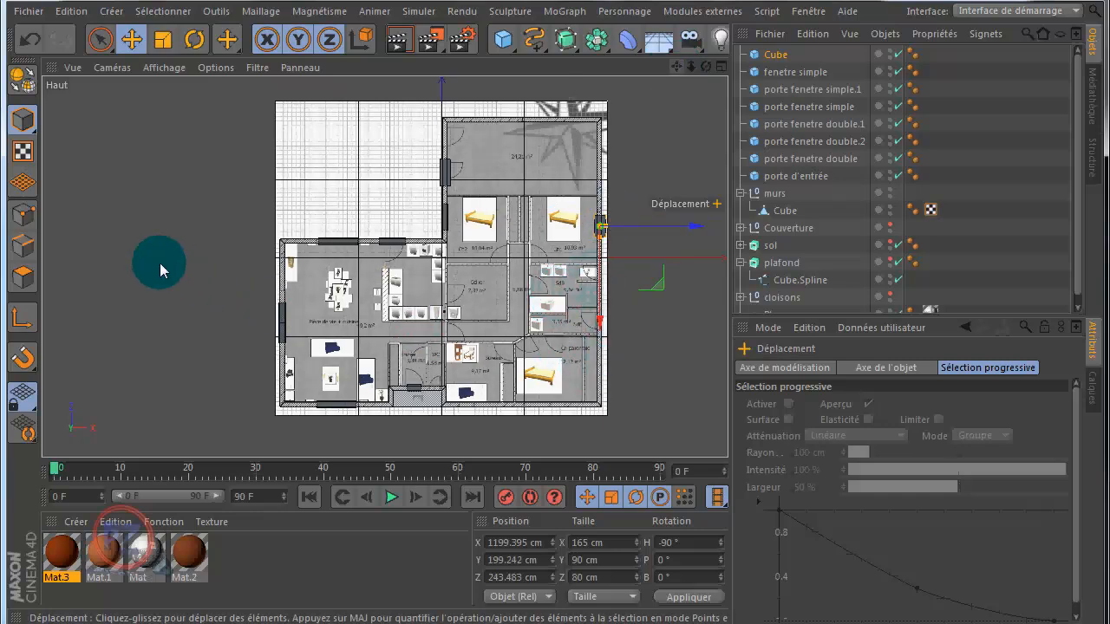
{"action": "middle_click", "coordinate": [159, 263]}
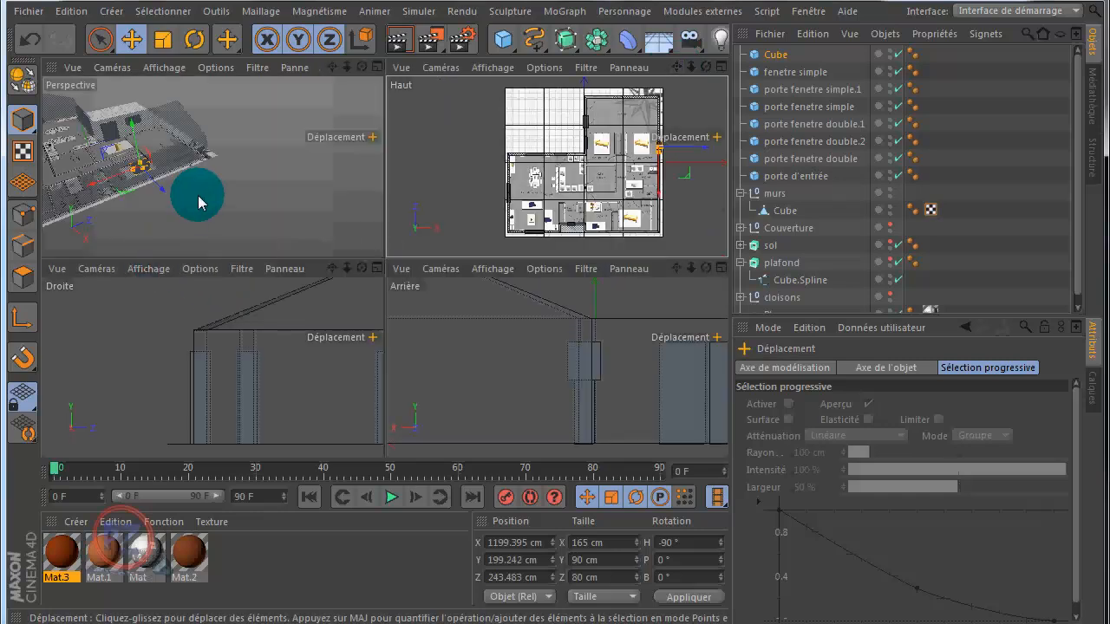
{"action": "middle_click", "coordinate": [193, 199]}
{"action": "scroll", "coordinate": [373, 111], "scroll_direction": "down", "scroll_amount": 3}
{"action": "left_click_drag", "start_coordinate": [674, 67], "coordinate": [556, 295]}
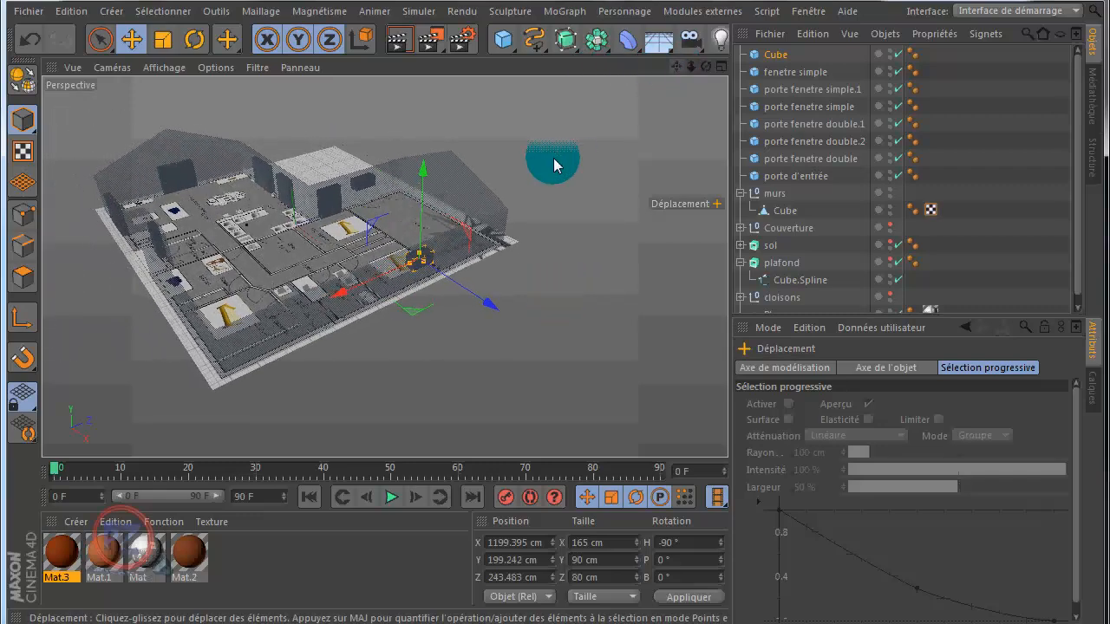
{"action": "left_click_drag", "start_coordinate": [709, 67], "coordinate": [556, 300]}
{"action": "left_click_drag", "start_coordinate": [675, 70], "coordinate": [557, 298]}
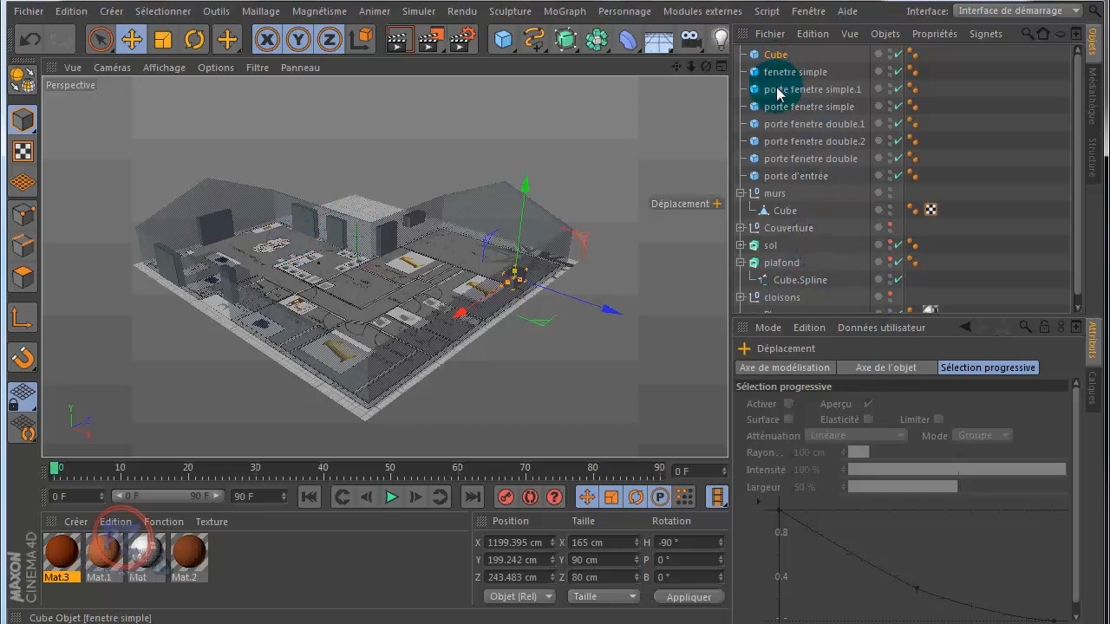
Turn off X-ray display for the Cube polygon object inside murs and inspect the solid walls.
{"action": "left_click", "coordinate": [785, 211]}
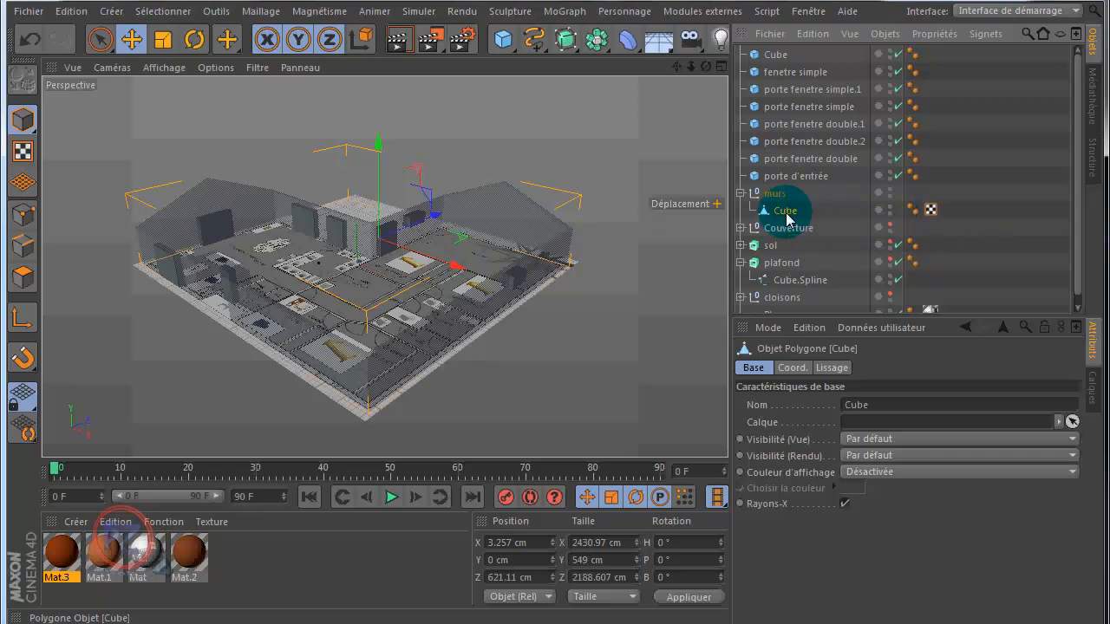
{"action": "left_click", "coordinate": [844, 504]}
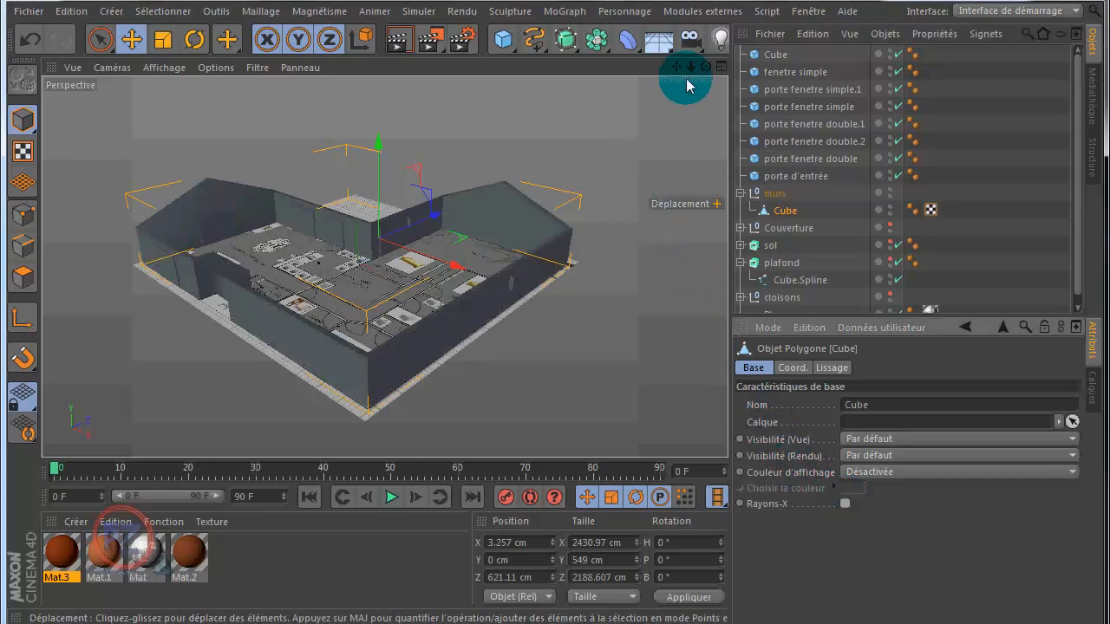
{"action": "left_click_drag", "start_coordinate": [705, 67], "coordinate": [560, 302]}
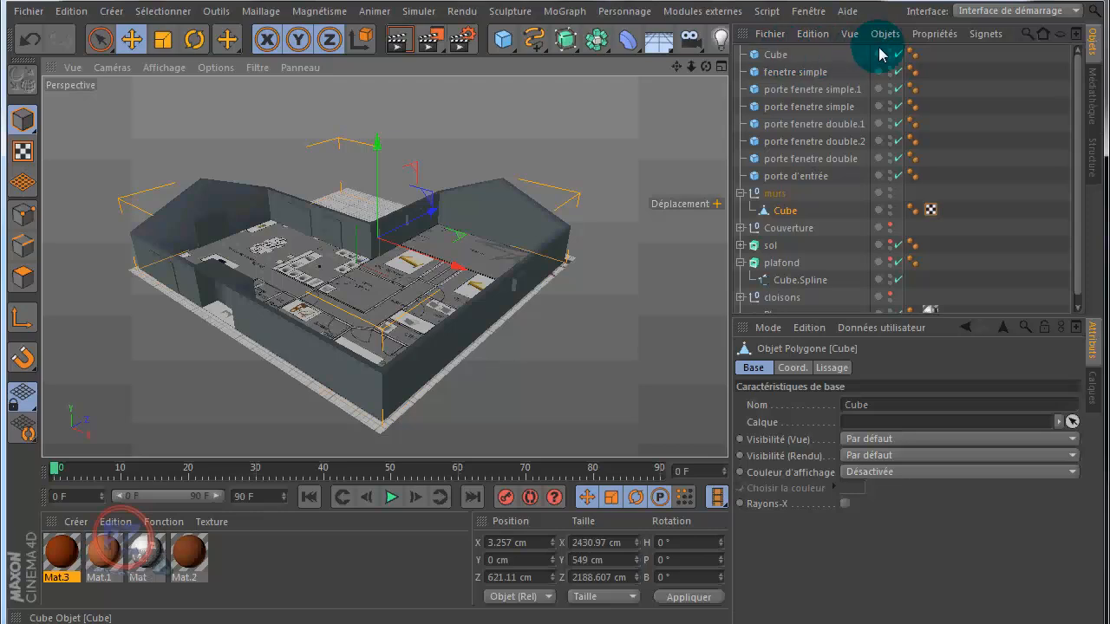
Group all eight door and window cubes, from Cube to porte d'entrée, under one null object.
{"action": "left_click_drag", "start_coordinate": [935, 52], "coordinate": [746, 186]}
{"action": "right_click", "coordinate": [780, 141]}
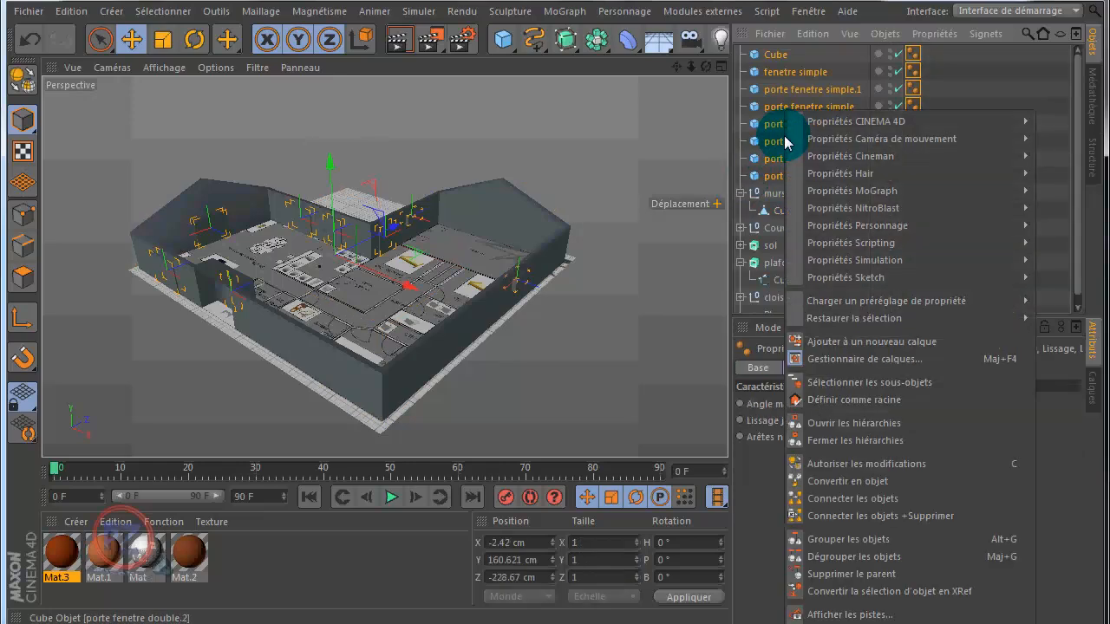
{"action": "left_click", "coordinate": [845, 545]}
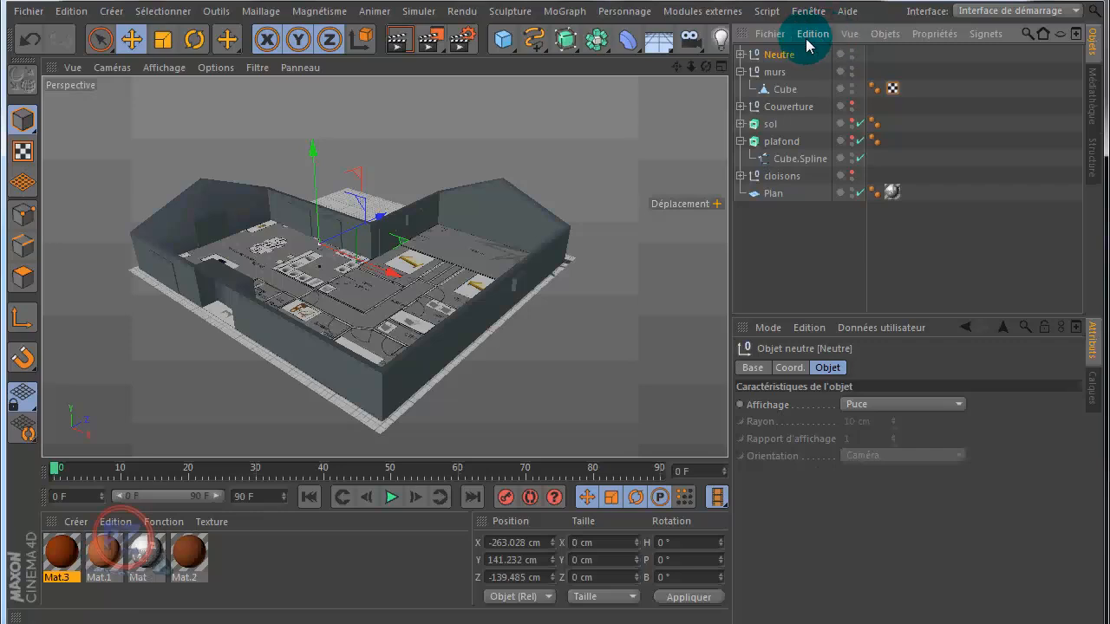
Add a Boolean object to the scene, keeping the murs hierarchy collapsed.
{"action": "left_click", "coordinate": [741, 72]}
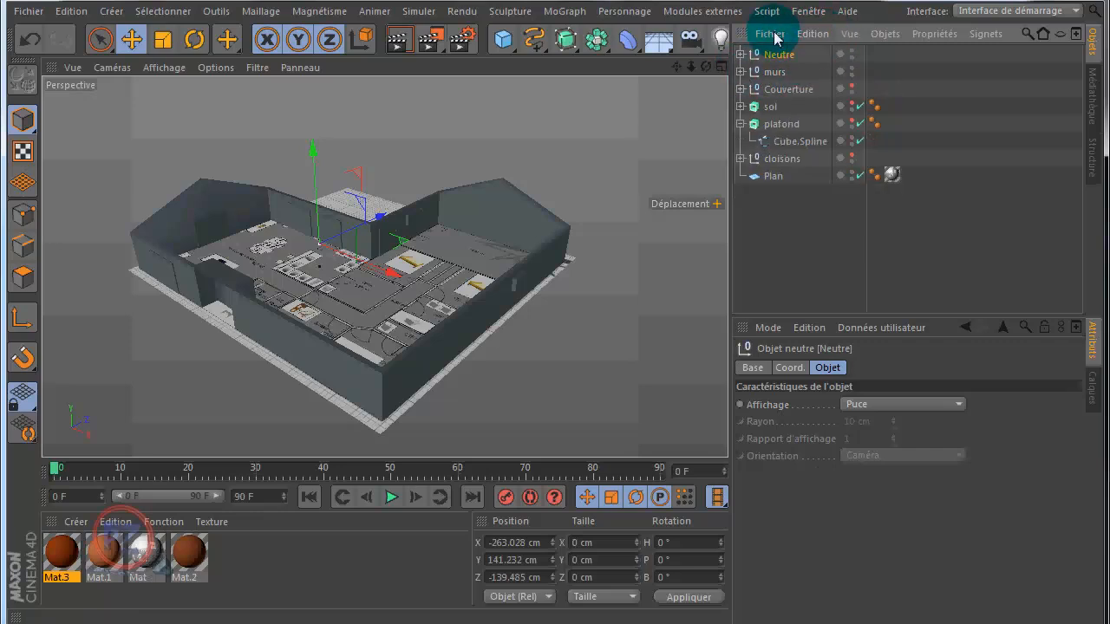
{"action": "left_click", "coordinate": [596, 41]}
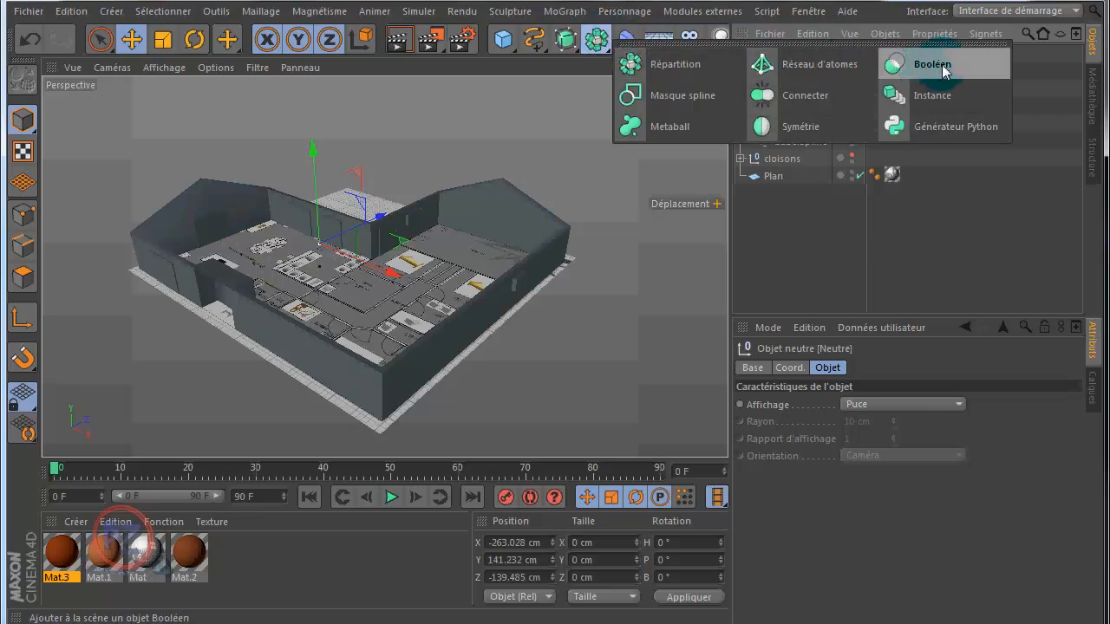
{"action": "left_click", "coordinate": [598, 47]}
{"action": "left_click", "coordinate": [599, 46]}
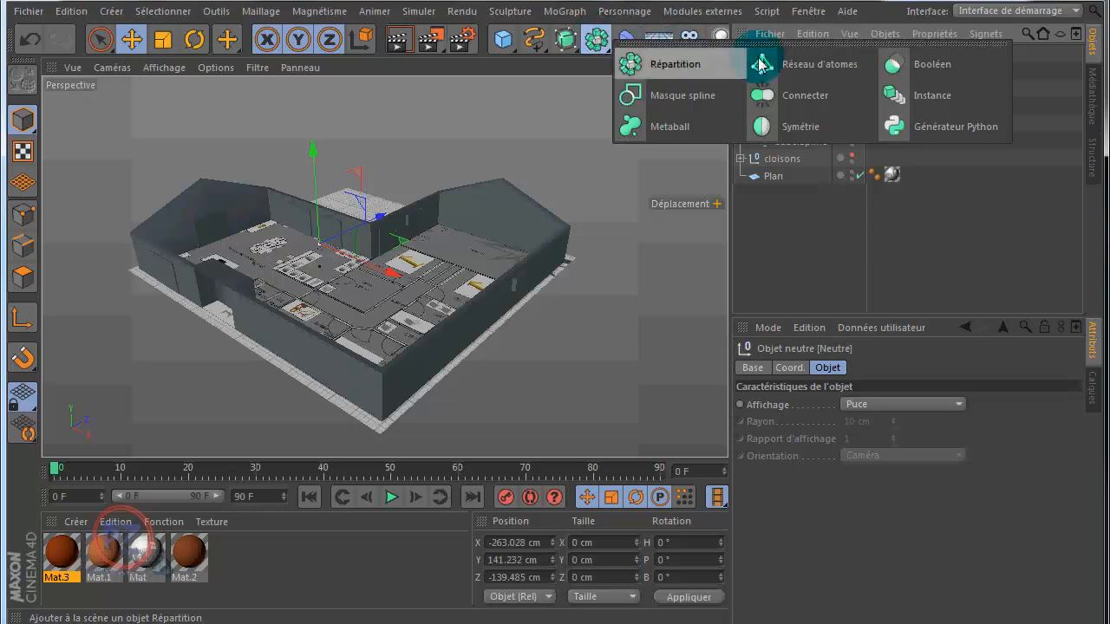
{"action": "left_click", "coordinate": [916, 67]}
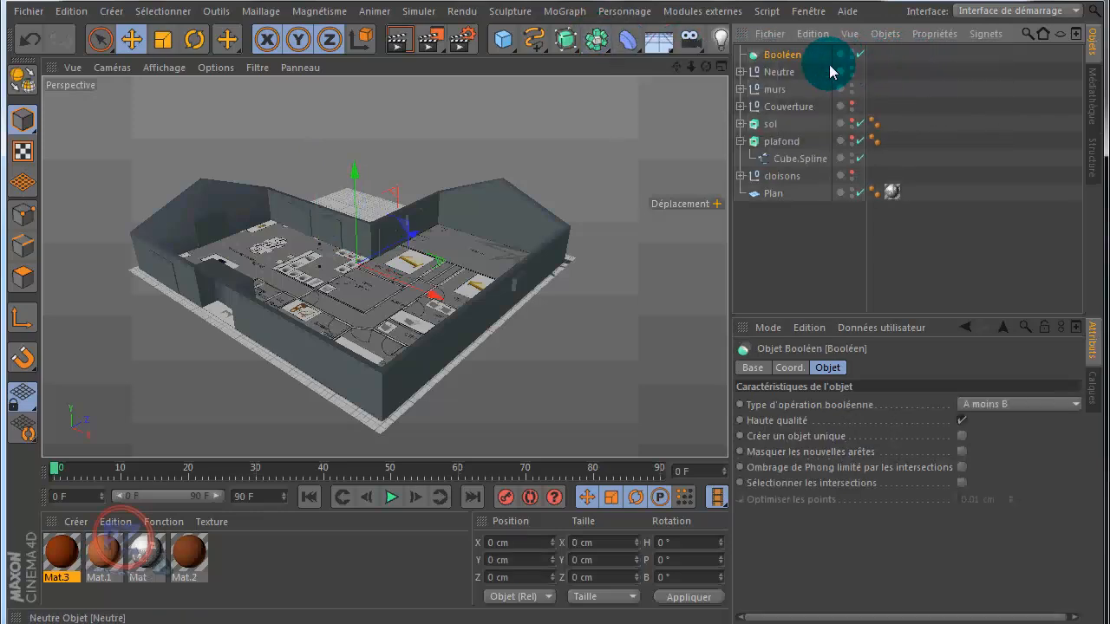
Try to nest murs and the Neutre opening-cube group under the Boolean, with the cube group above murs.
{"action": "left_click_drag", "start_coordinate": [771, 94], "coordinate": [779, 60]}
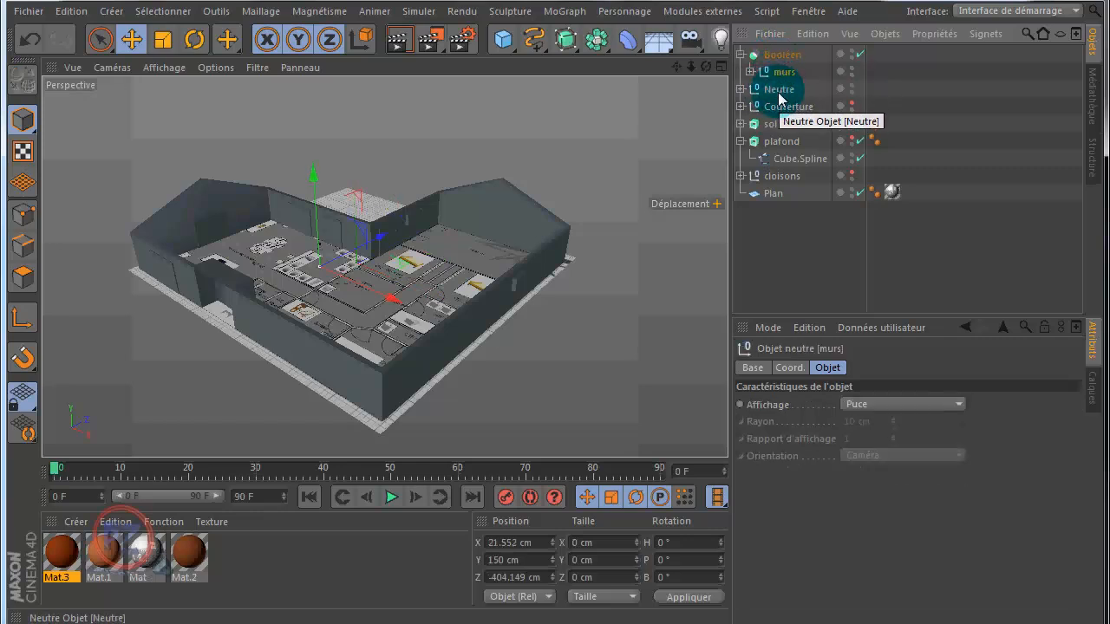
{"action": "left_click_drag", "start_coordinate": [779, 100], "coordinate": [786, 77]}
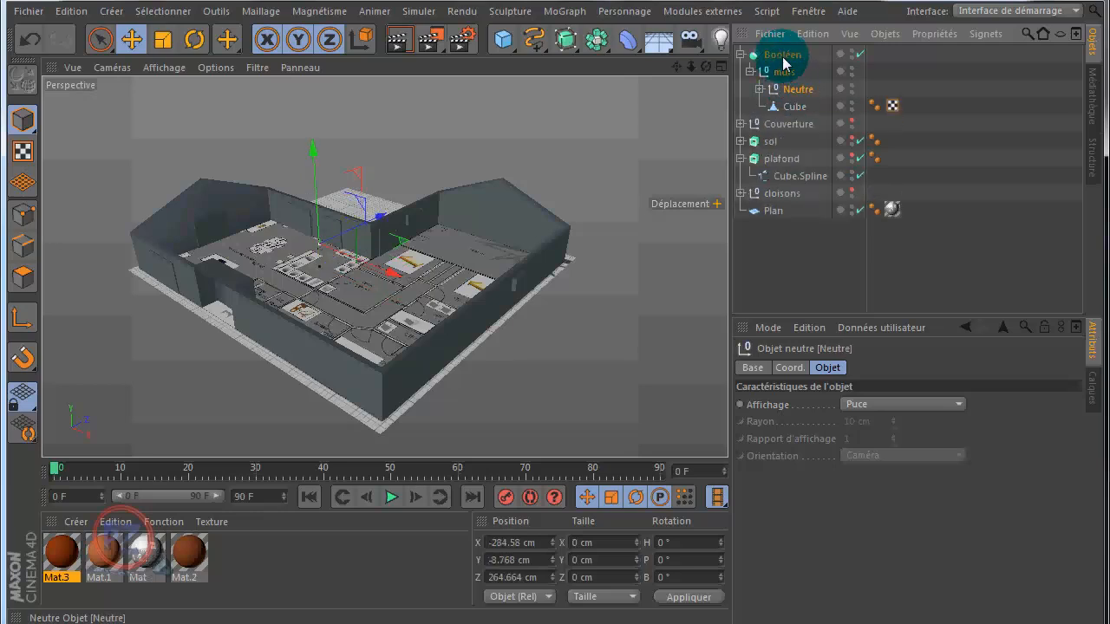
{"action": "left_click_drag", "start_coordinate": [784, 62], "coordinate": [784, 62]}
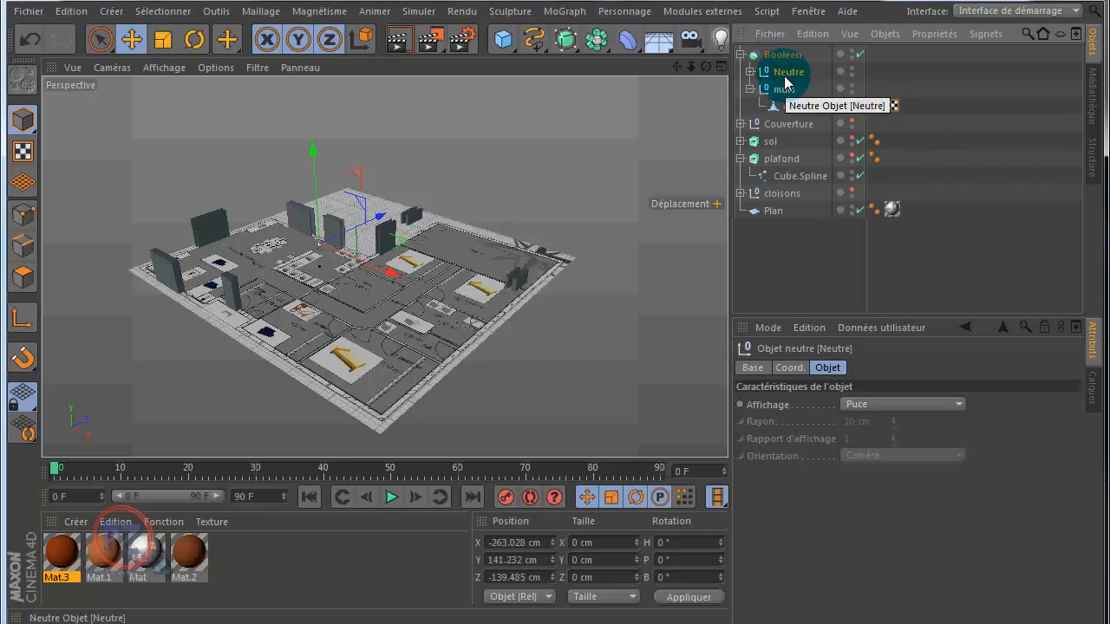
{"action": "left_click_drag", "start_coordinate": [784, 71], "coordinate": [780, 45]}
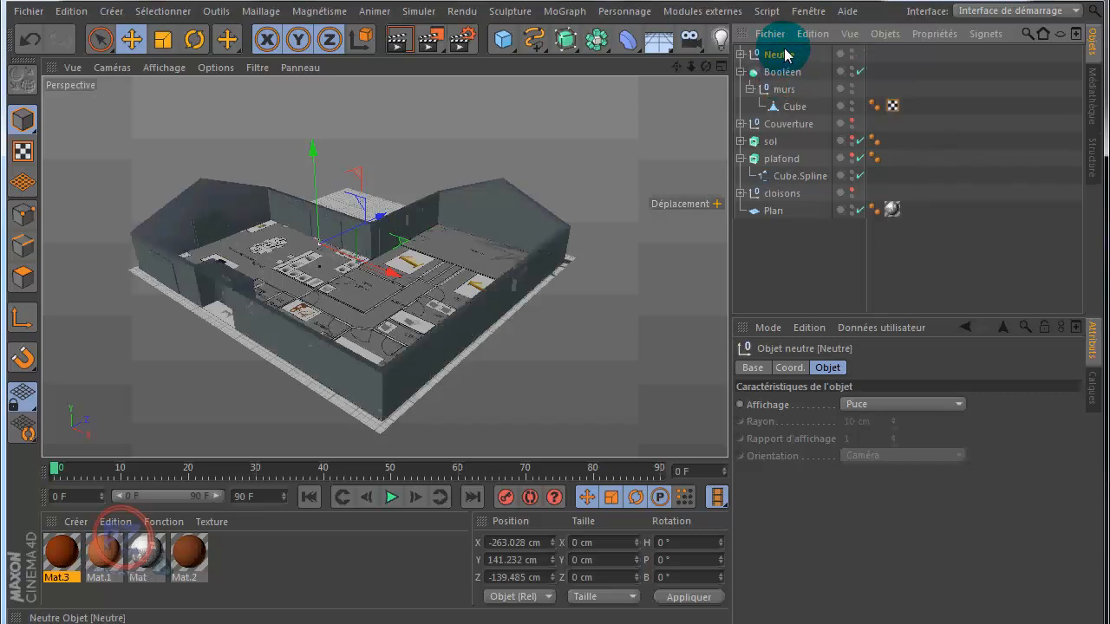
Nest murs first and the Neutre cube group second under the Boolean to cut the openings through the walls.
{"action": "left_click", "coordinate": [751, 89]}
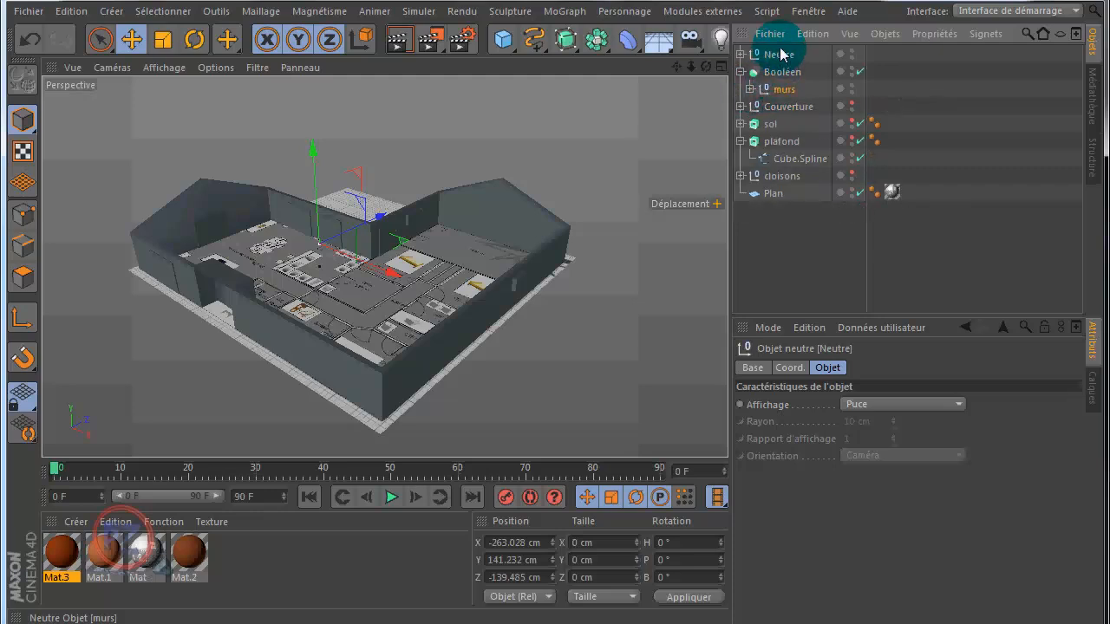
{"action": "left_click_drag", "start_coordinate": [784, 54], "coordinate": [781, 49]}
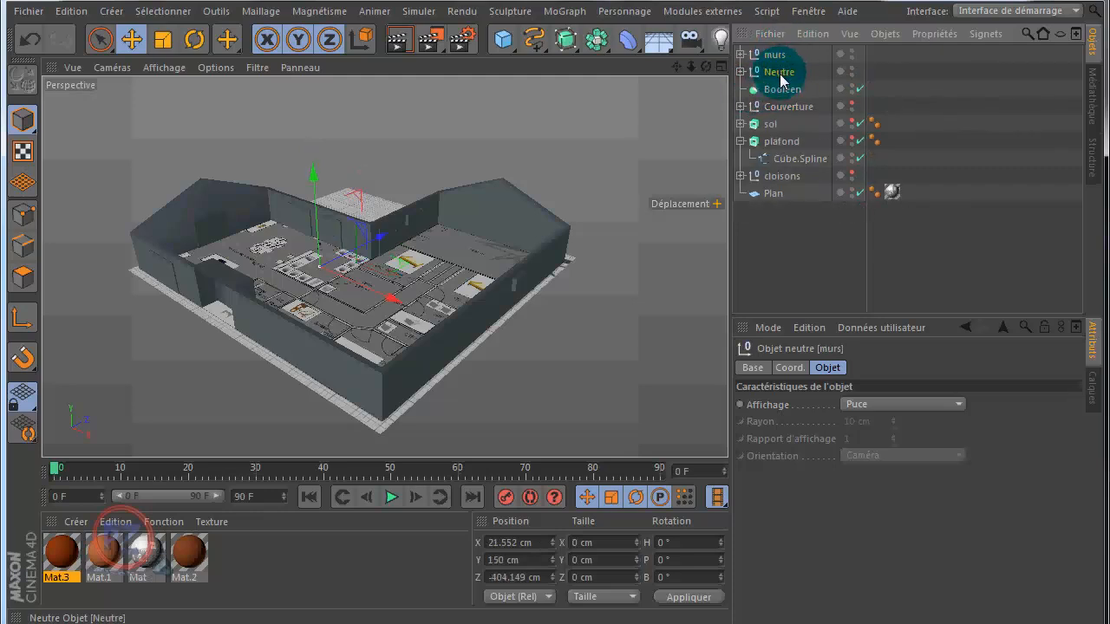
{"action": "left_click_drag", "start_coordinate": [780, 89], "coordinate": [780, 72]}
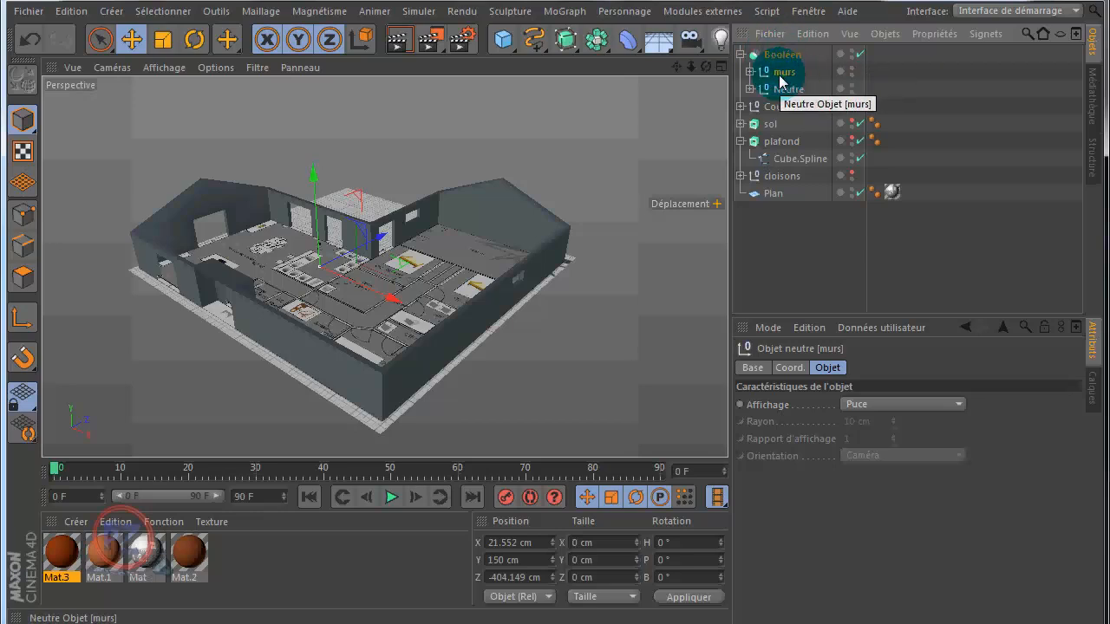
{"action": "left_click_drag", "start_coordinate": [706, 66], "coordinate": [555, 294]}
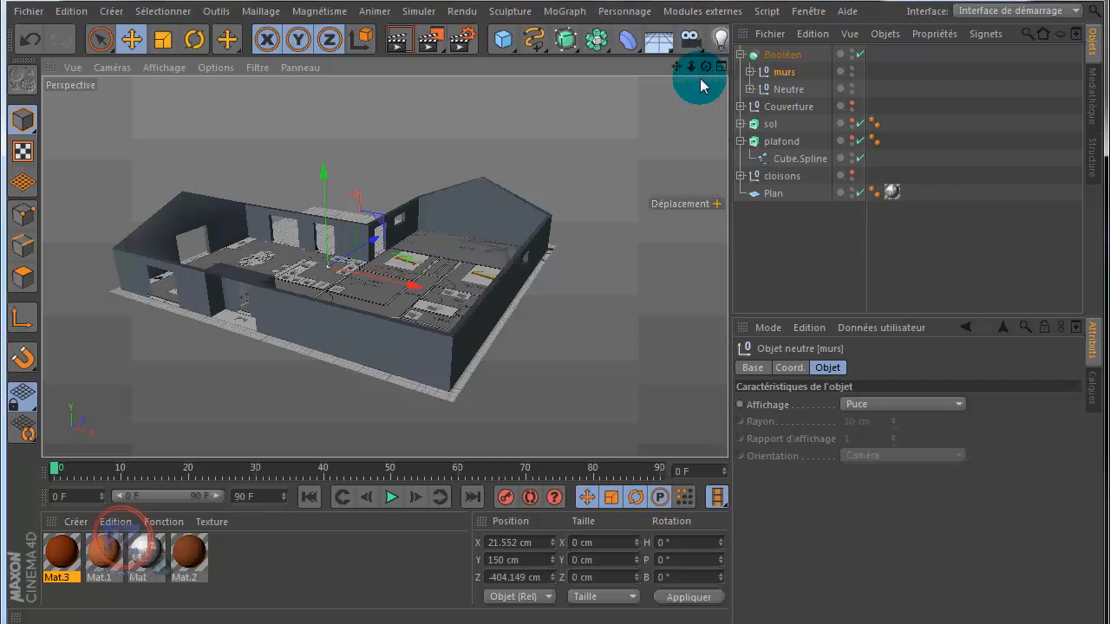
Show the cloisons partitions in the viewport and hide the murs object.
{"action": "middle_click", "coordinate": [651, 152]}
{"action": "middle_click", "coordinate": [526, 189]}
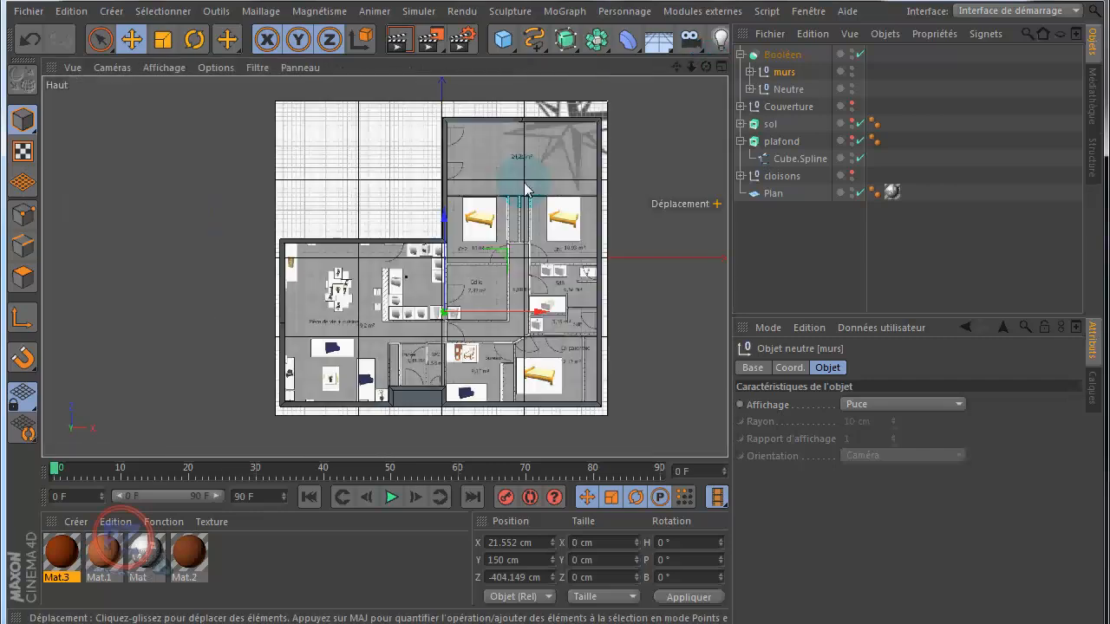
{"action": "left_click", "coordinate": [853, 174]}
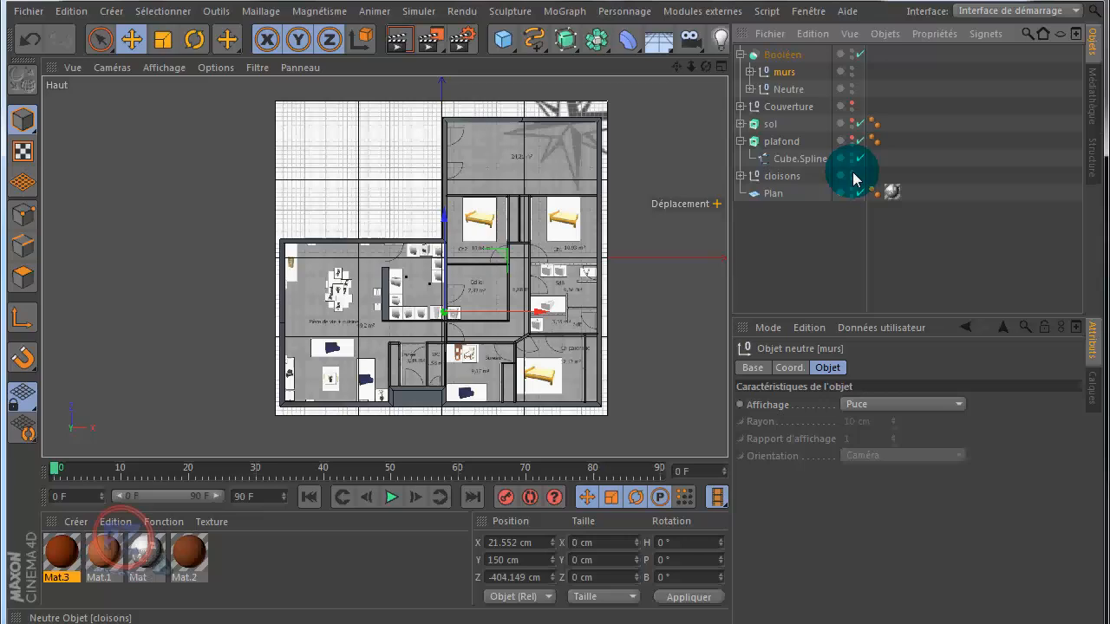
{"action": "left_click", "coordinate": [852, 69]}
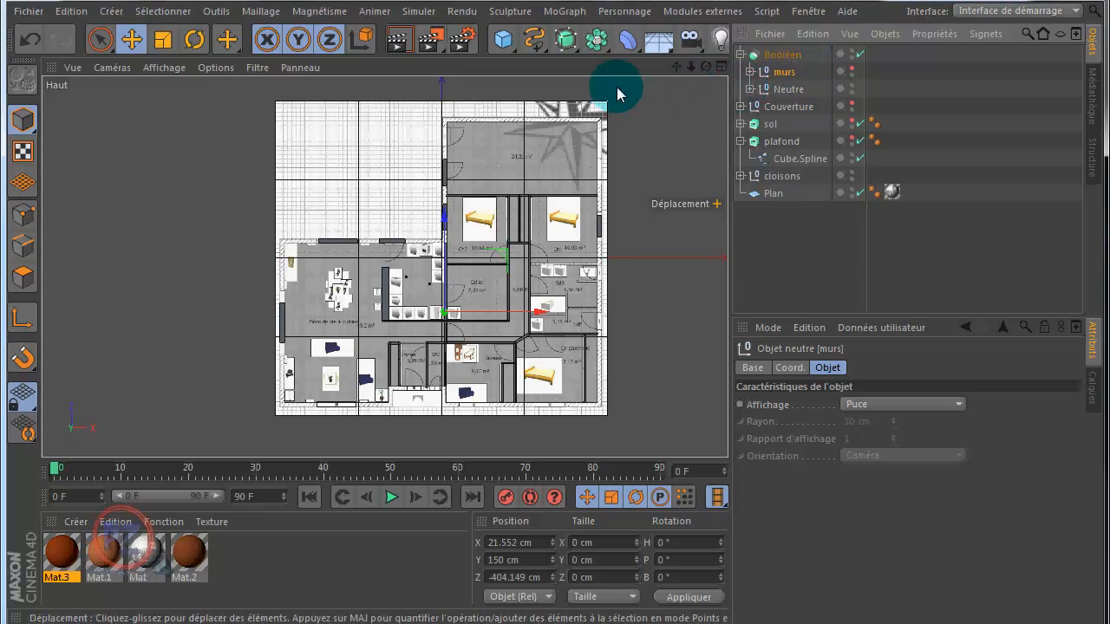
Examine the interior partitions and the opening outlines from above in the perspective view.
{"action": "left_click_drag", "start_coordinate": [706, 67], "coordinate": [557, 301]}
{"action": "middle_click", "coordinate": [126, 122]}
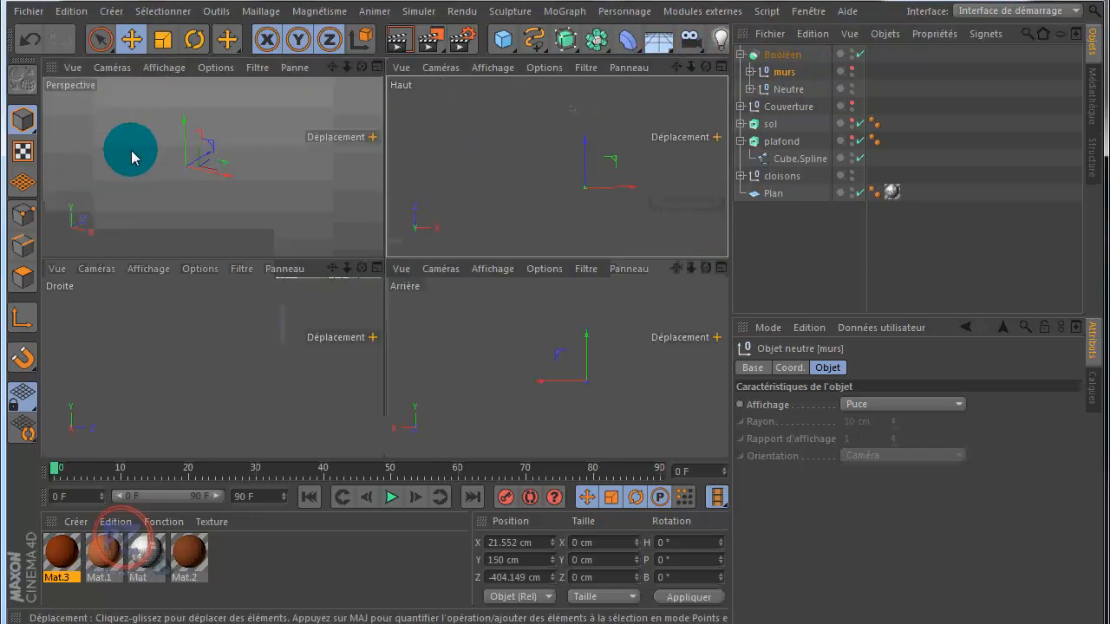
{"action": "middle_click", "coordinate": [218, 185]}
{"action": "scroll", "coordinate": [572, 251], "scroll_direction": "down", "scroll_amount": 1}
{"action": "scroll", "coordinate": [580, 221], "scroll_direction": "up", "scroll_amount": 5}
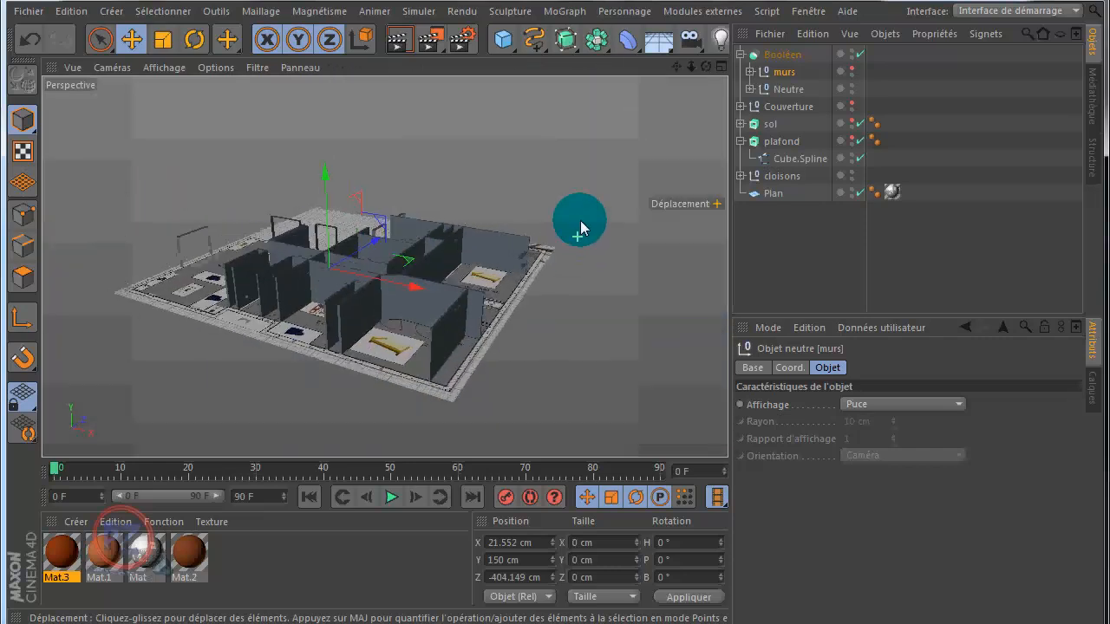
{"action": "left_click_drag", "start_coordinate": [710, 74], "coordinate": [646, 132]}
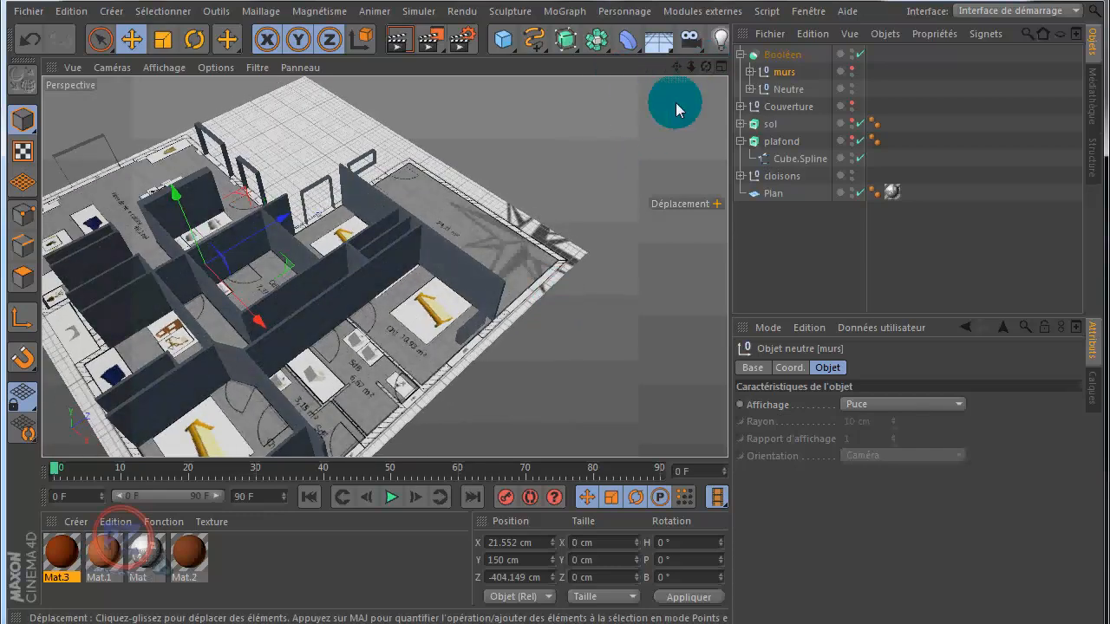
Examine the door and window positions in every room of the floor plan in the top view.
{"action": "middle_click", "coordinate": [581, 148]}
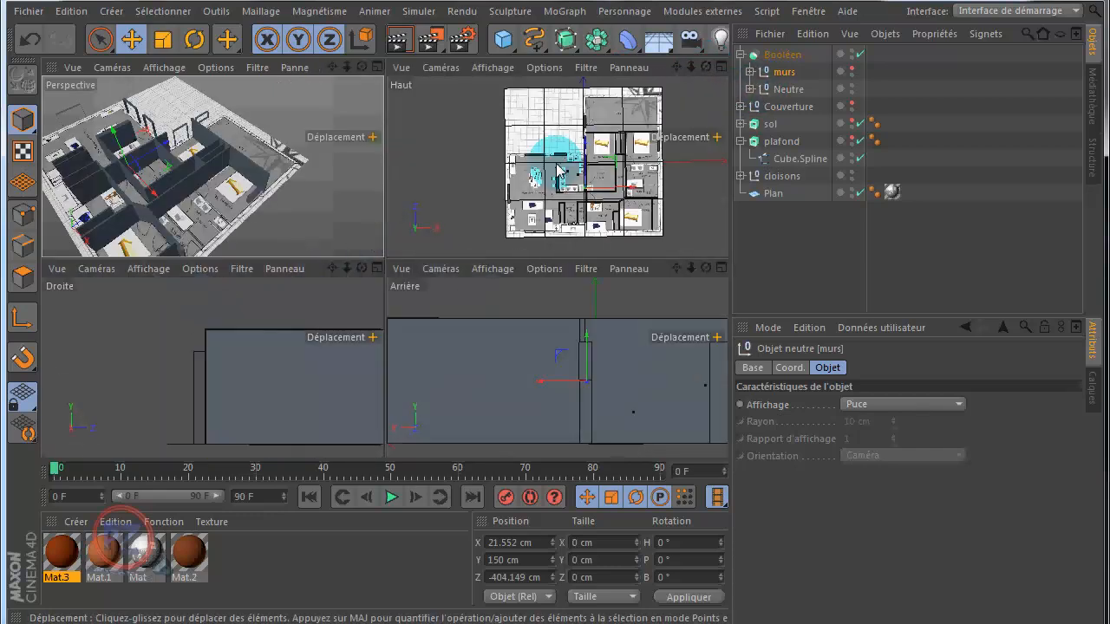
{"action": "middle_click", "coordinate": [562, 158]}
{"action": "scroll", "coordinate": [479, 327], "scroll_direction": "up", "scroll_amount": 3}
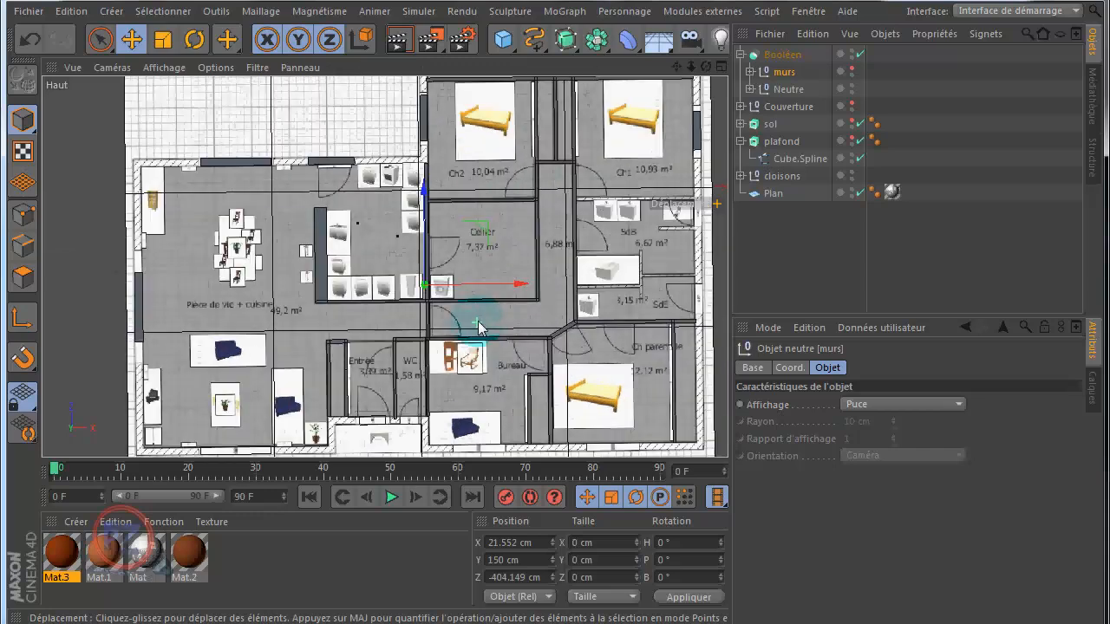
{"action": "left_click_drag", "start_coordinate": [677, 67], "coordinate": [606, 205]}
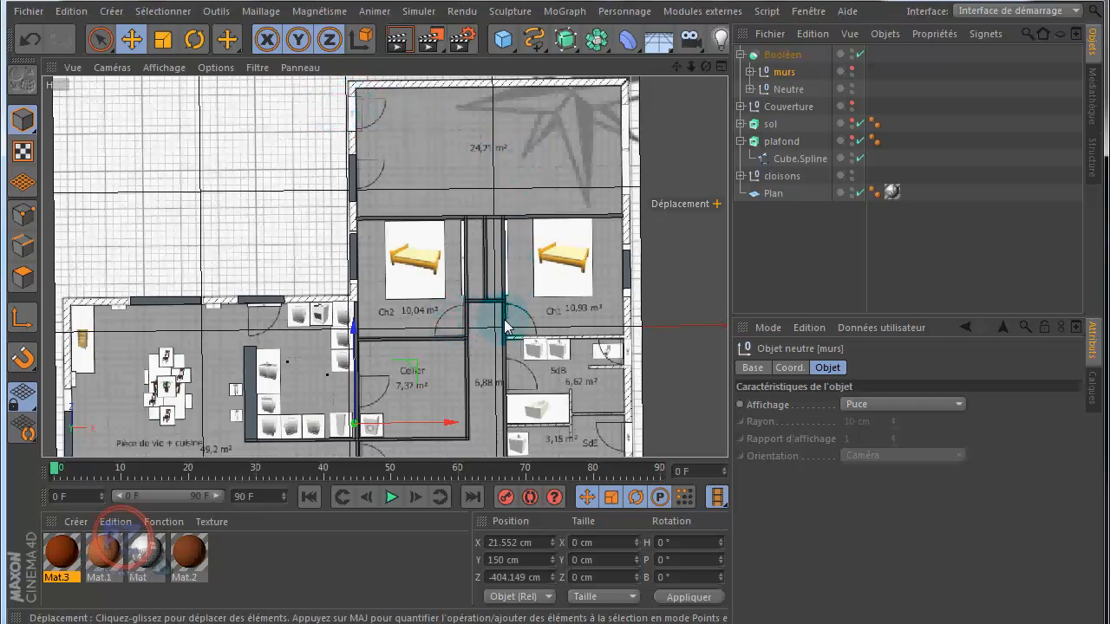
{"action": "scroll", "coordinate": [505, 325], "scroll_direction": "down", "scroll_amount": 1}
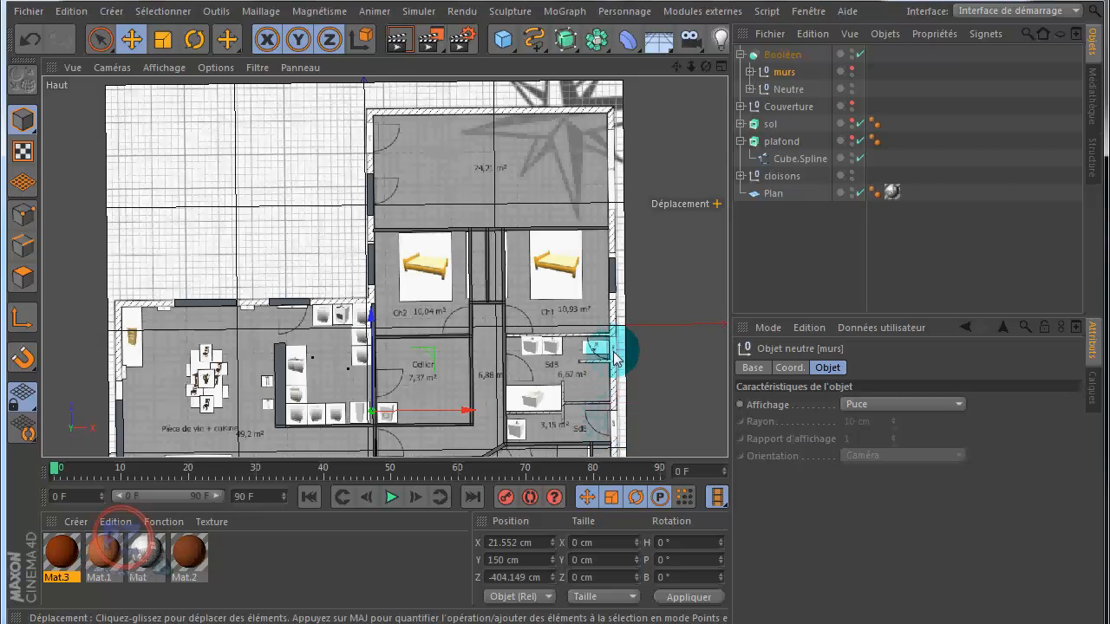
{"action": "left_click_drag", "start_coordinate": [676, 67], "coordinate": [533, 293]}
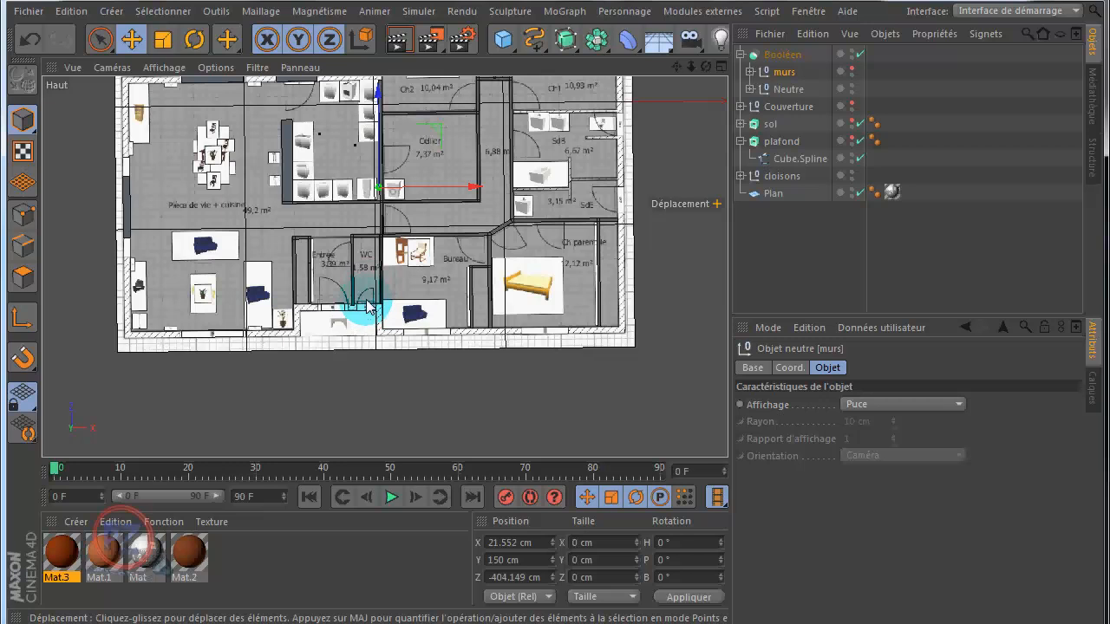
{"action": "left_click_drag", "start_coordinate": [676, 67], "coordinate": [558, 300]}
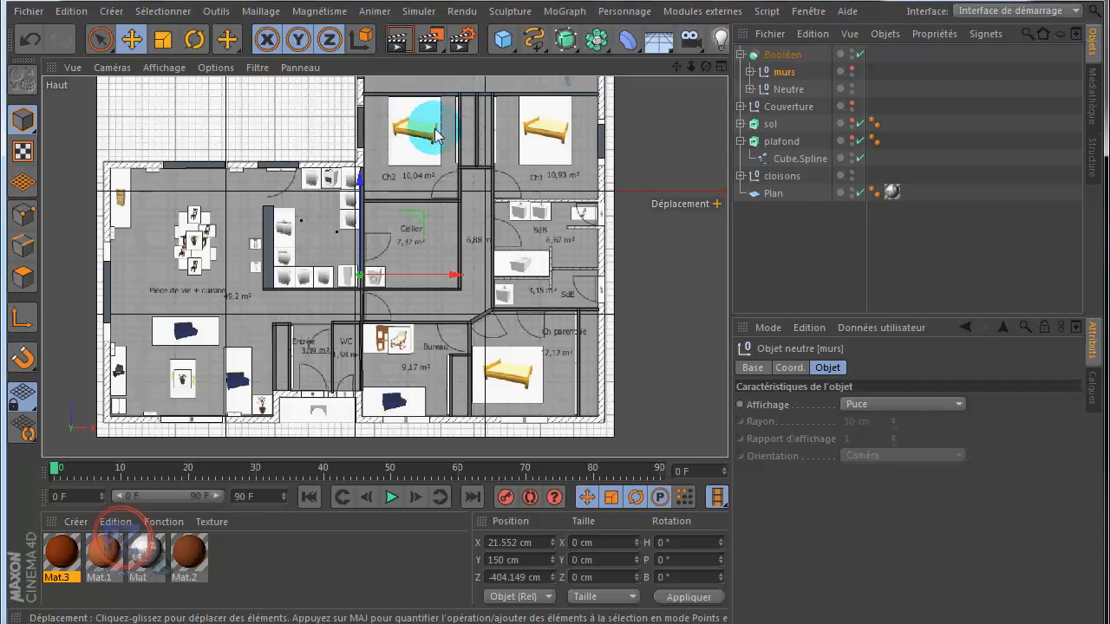
{"action": "left_click_drag", "start_coordinate": [677, 66], "coordinate": [647, 221]}
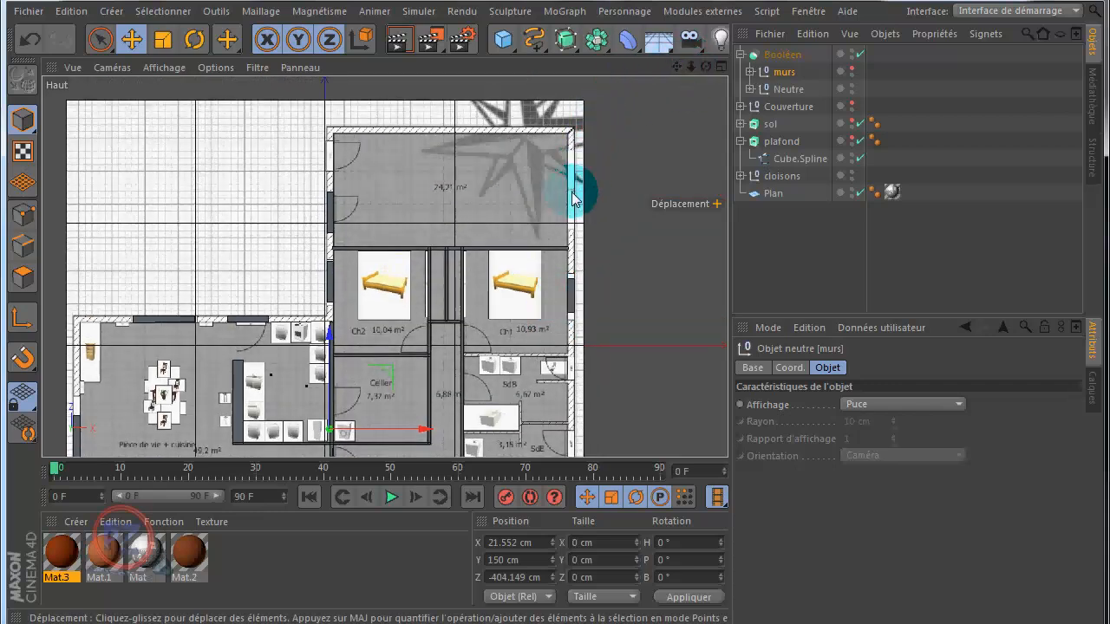
{"action": "left_click", "coordinate": [573, 199]}
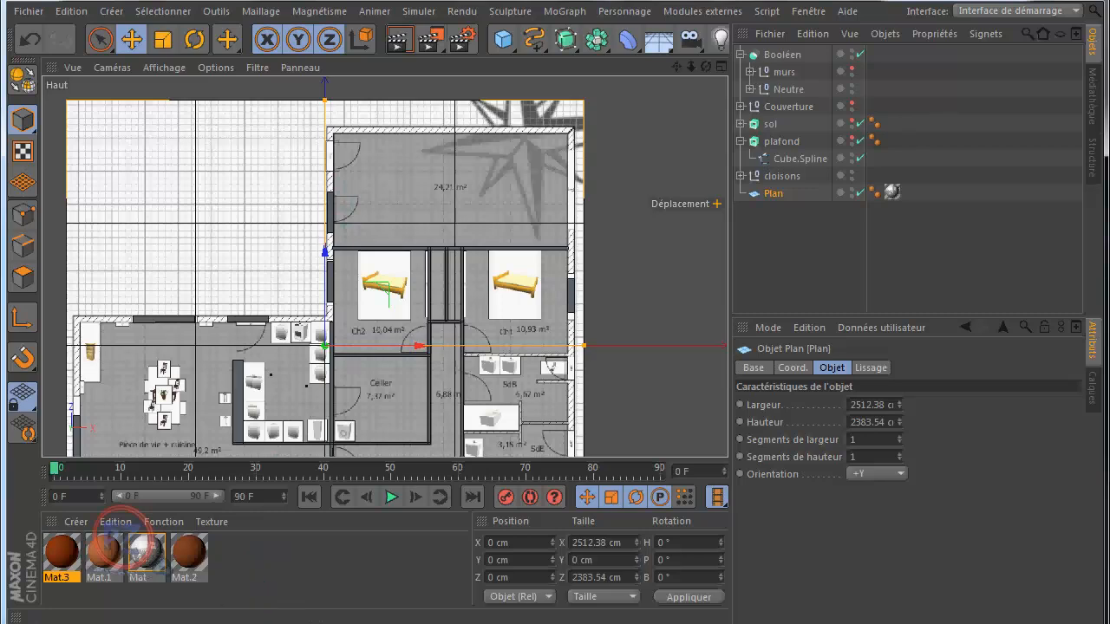
Switch to the Windows Explorer folder portes et fenetres tuto containing the door and window model files.
{"action": "left_click", "coordinate": [184, 623]}
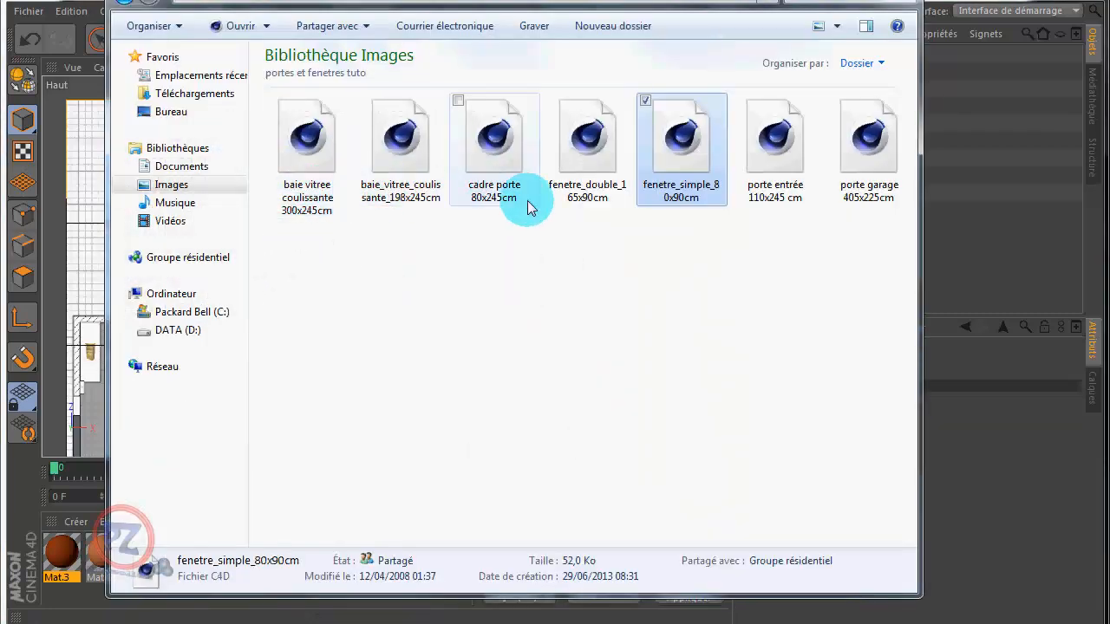